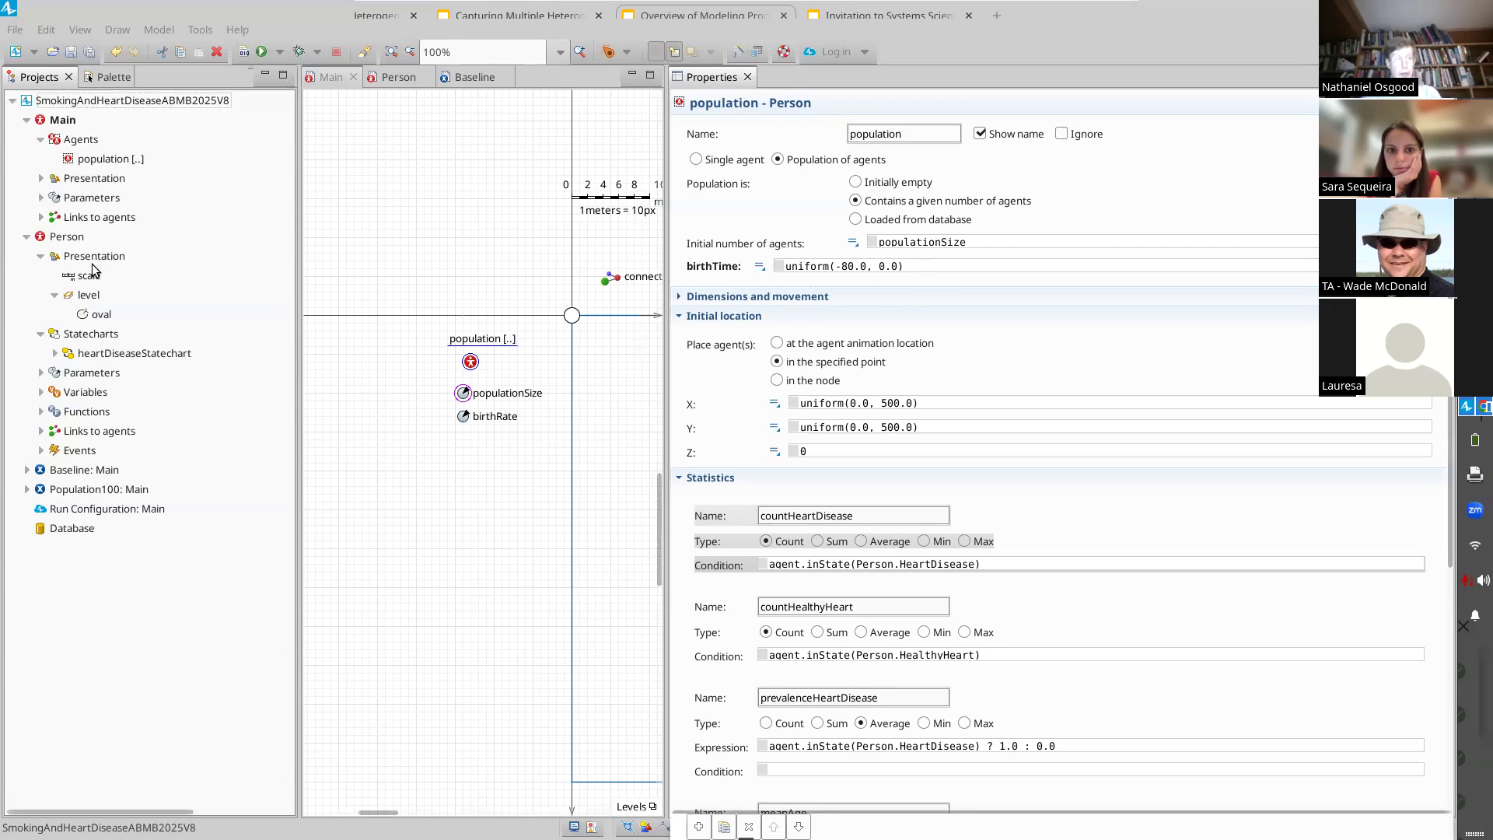
Step: Add a Custom Distribution element to the Main agent's canvas below the birthRate parameter
left_click(121, 80)
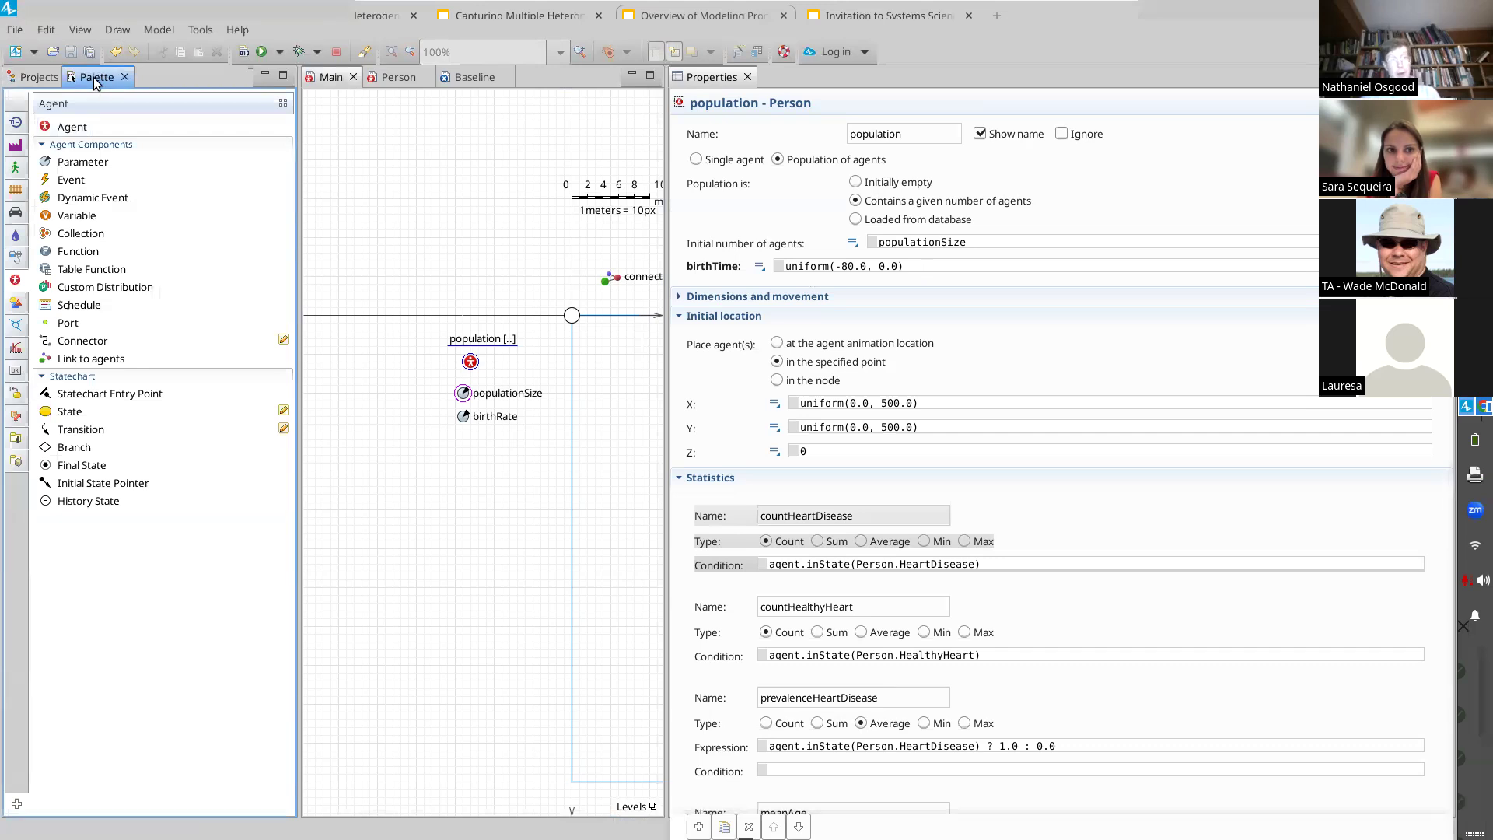
left_click(15, 349)
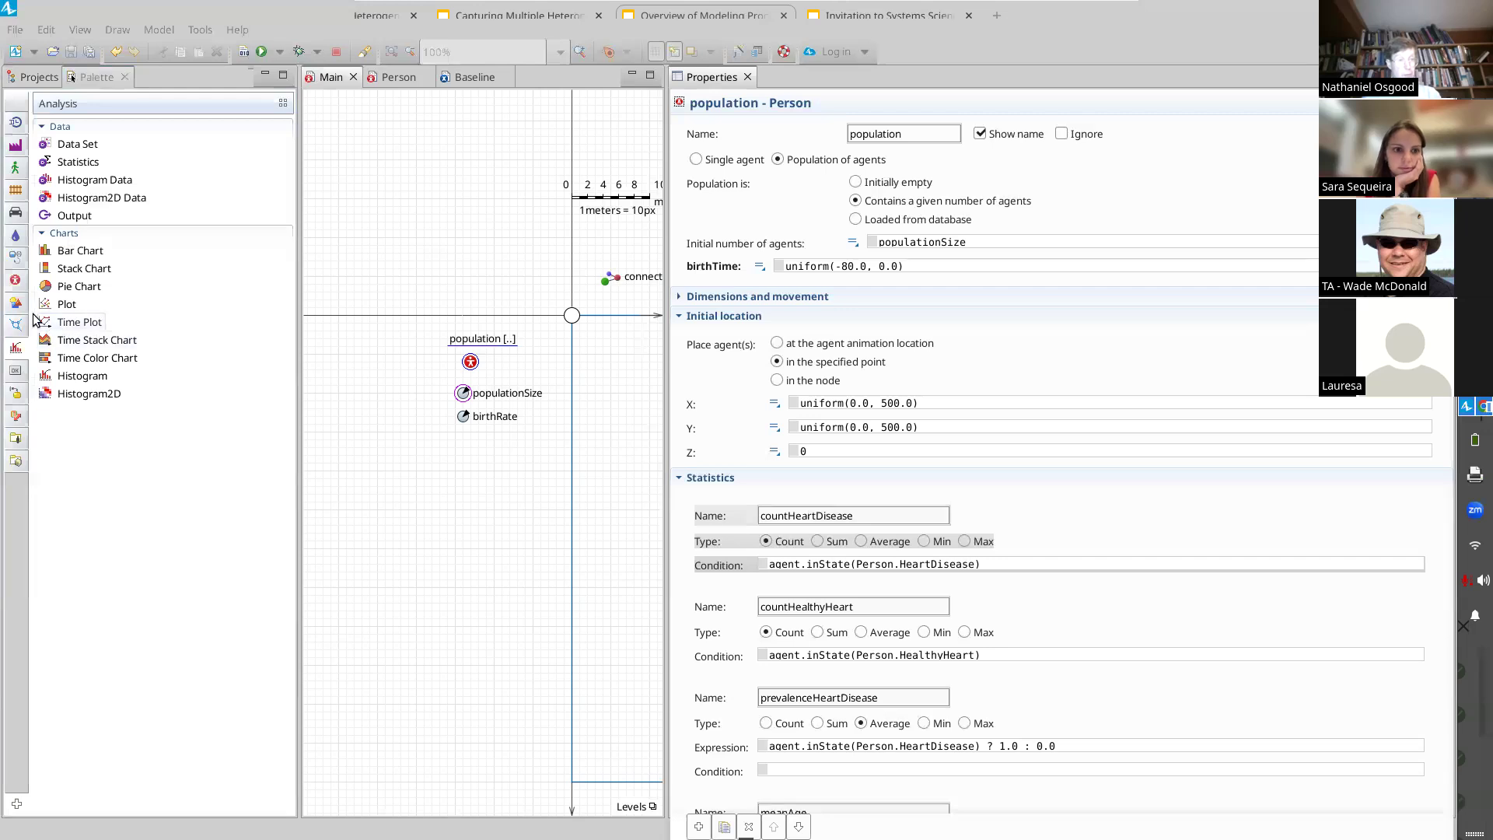
left_click(15, 279)
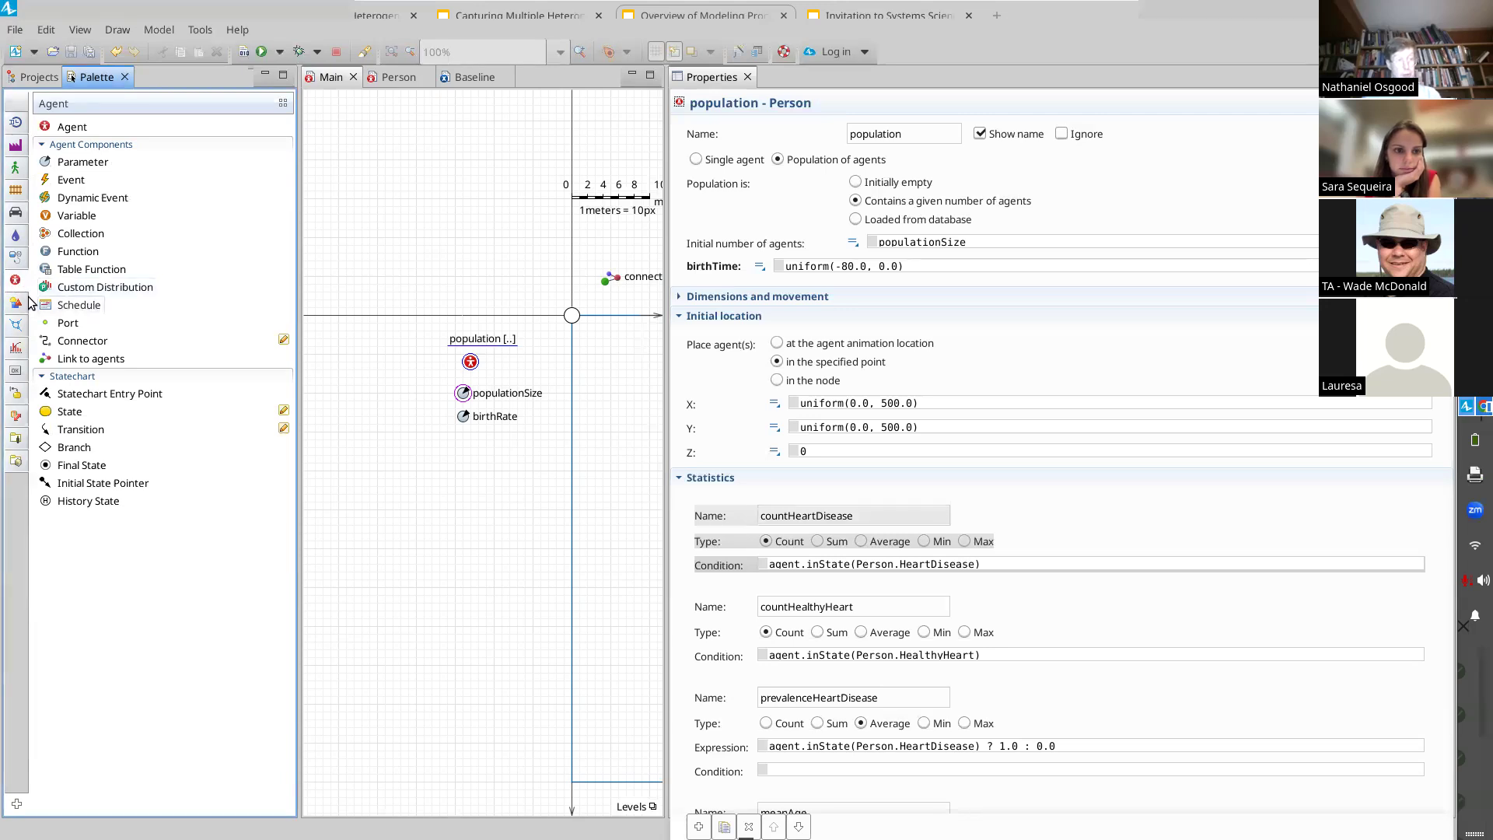
left_click_drag(80, 293, 470, 470)
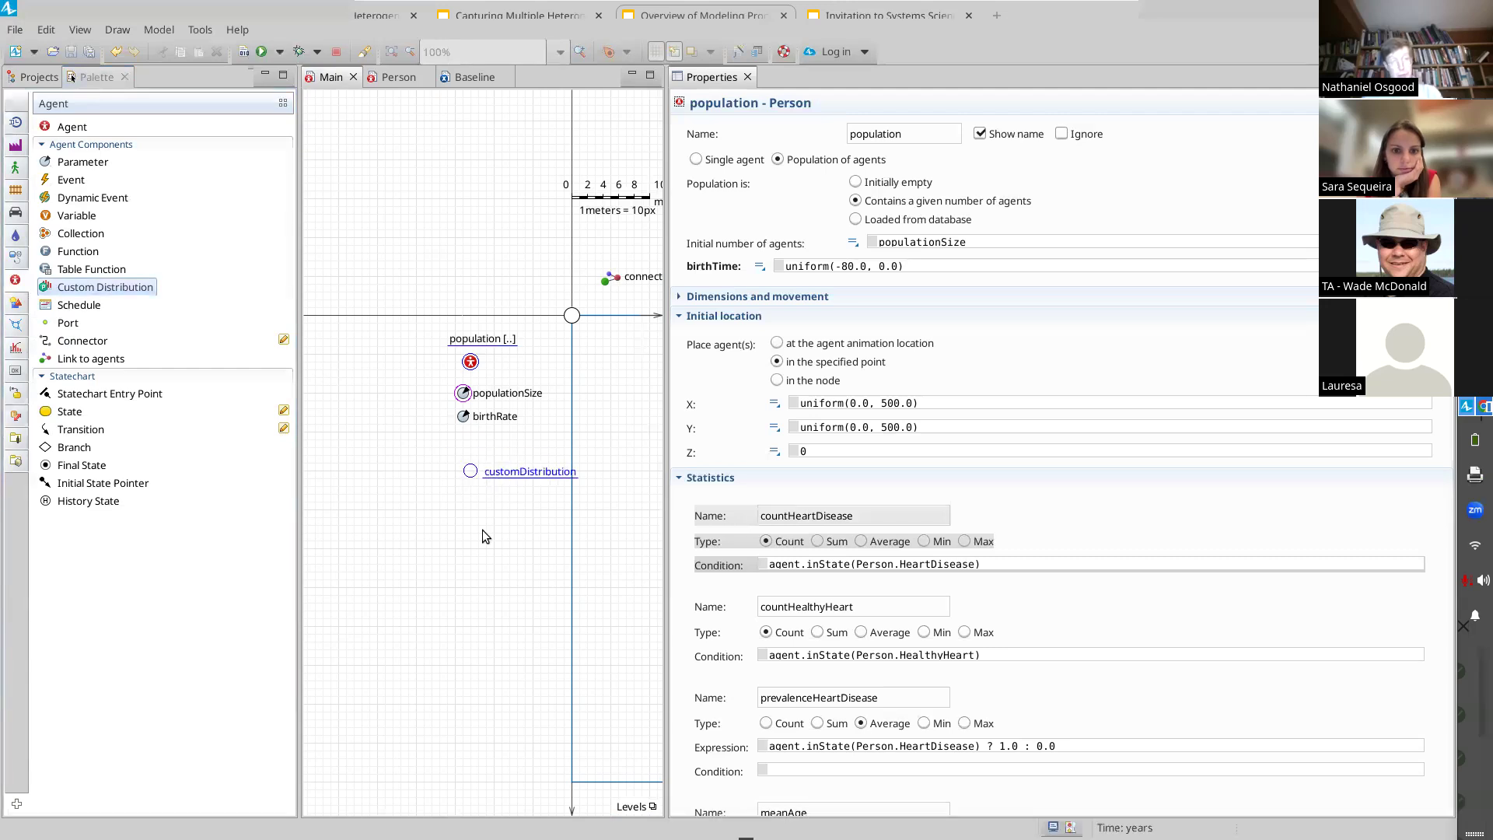
Step: Name the newly placed custom distribution ageDistribution
key("Home")
key("shift+Right")
key("shift+Right")
key("shift+Right")
key("shift+Right")
key("shift+Right")
key("shift+Right")
key("shift+Left")
type("age")
key("Return")
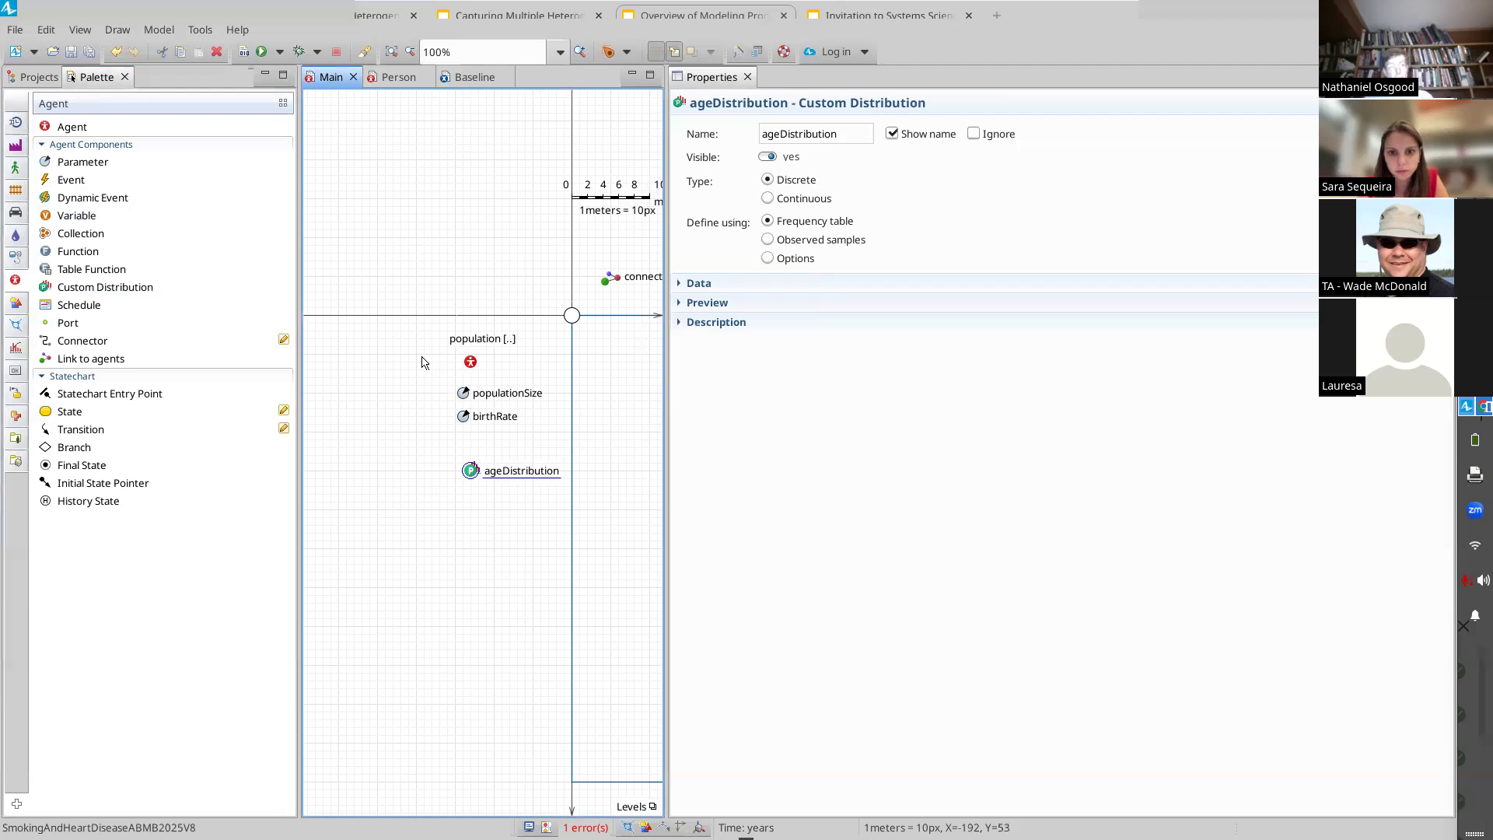
Step: Rename the age distribution as intialAgeDistribution
left_click(810, 135)
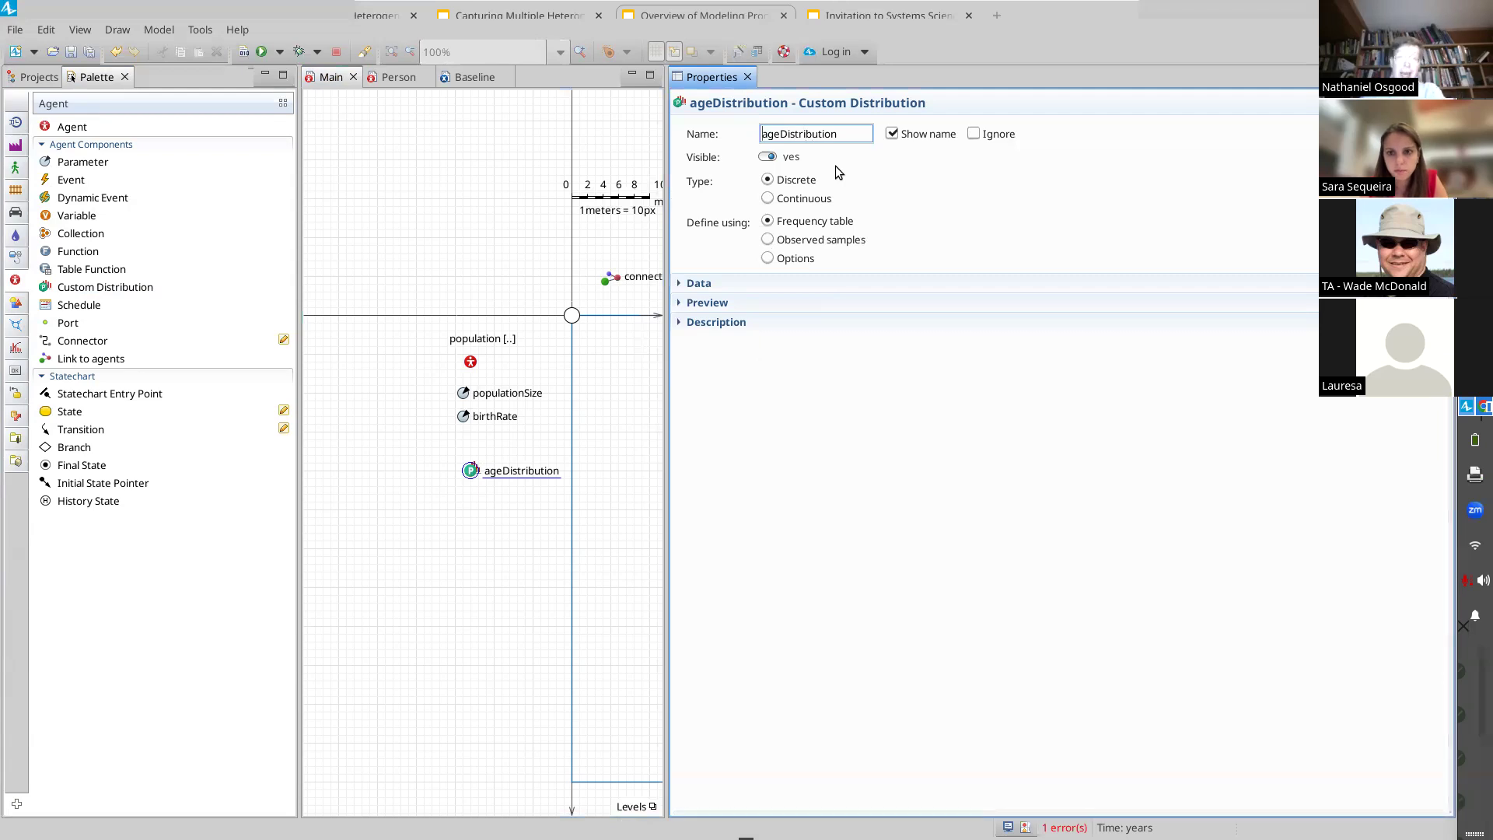
key("Home")
type("intial")
key("Delete")
type("A")
key("Return")
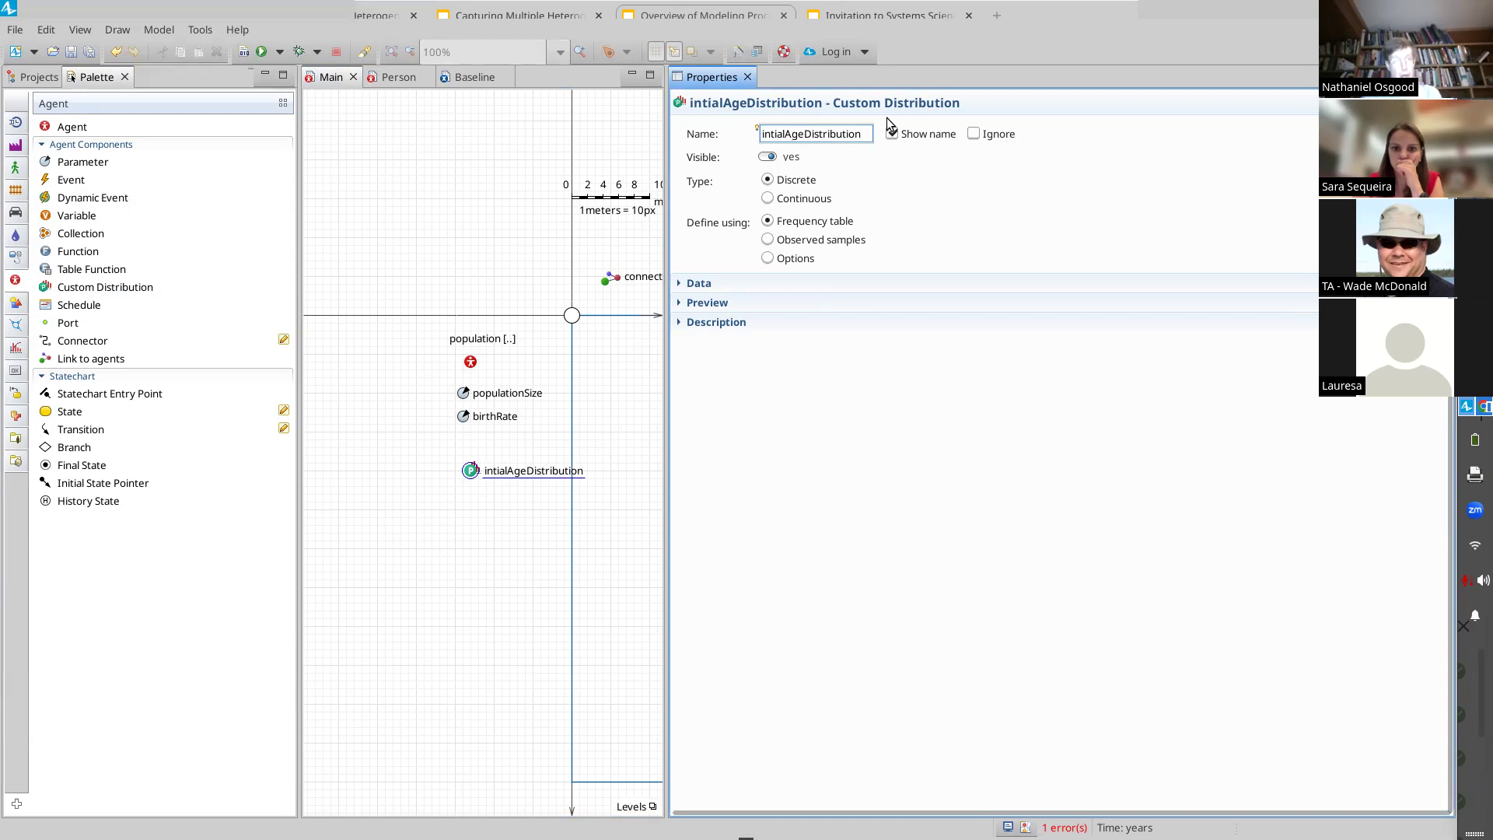
Step: Set the distribution's type to Continuous, define it using Ranges, and expand its data table
left_click(769, 199)
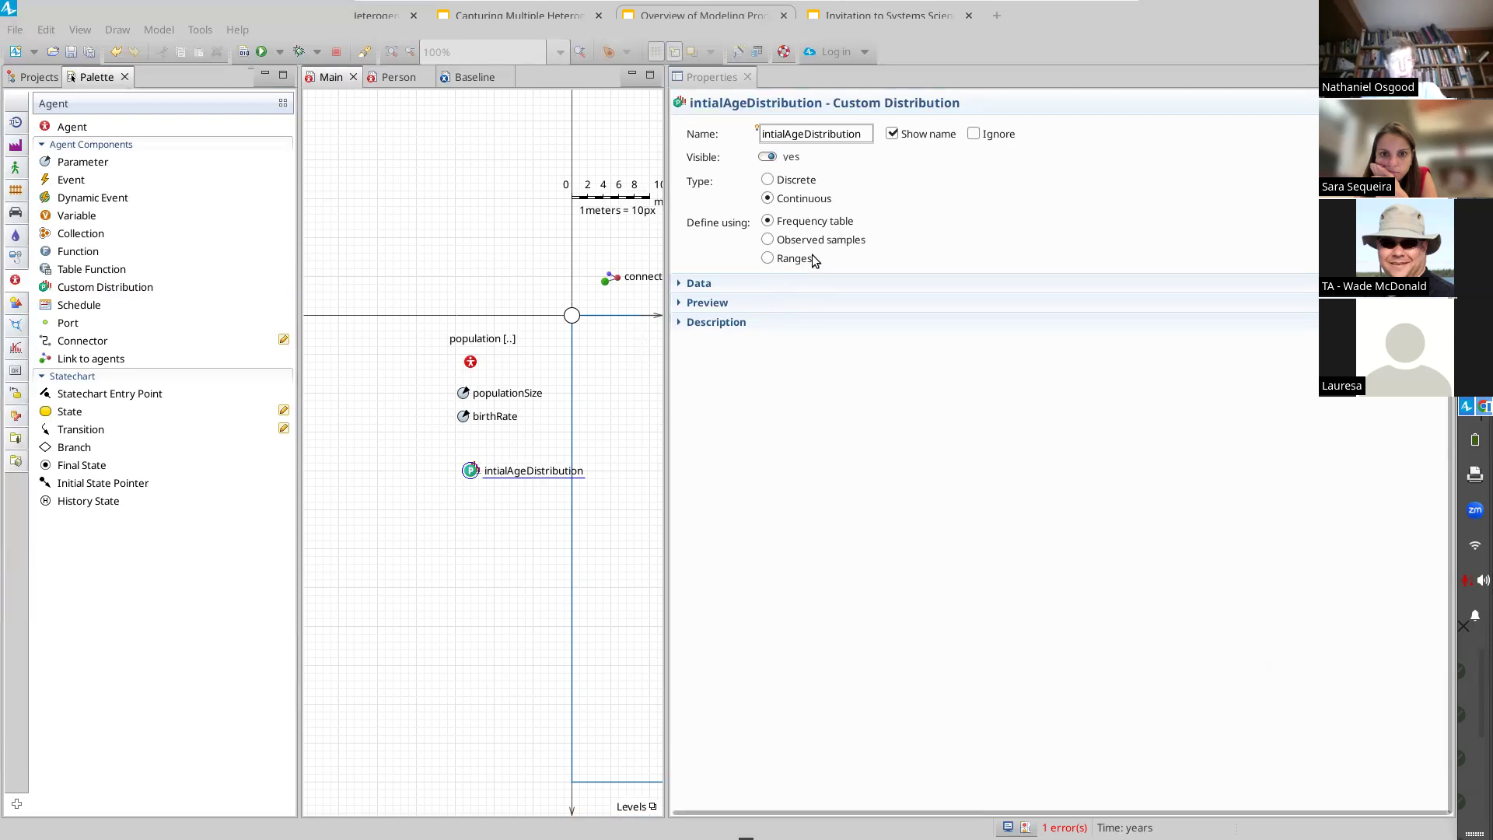
left_click(768, 261)
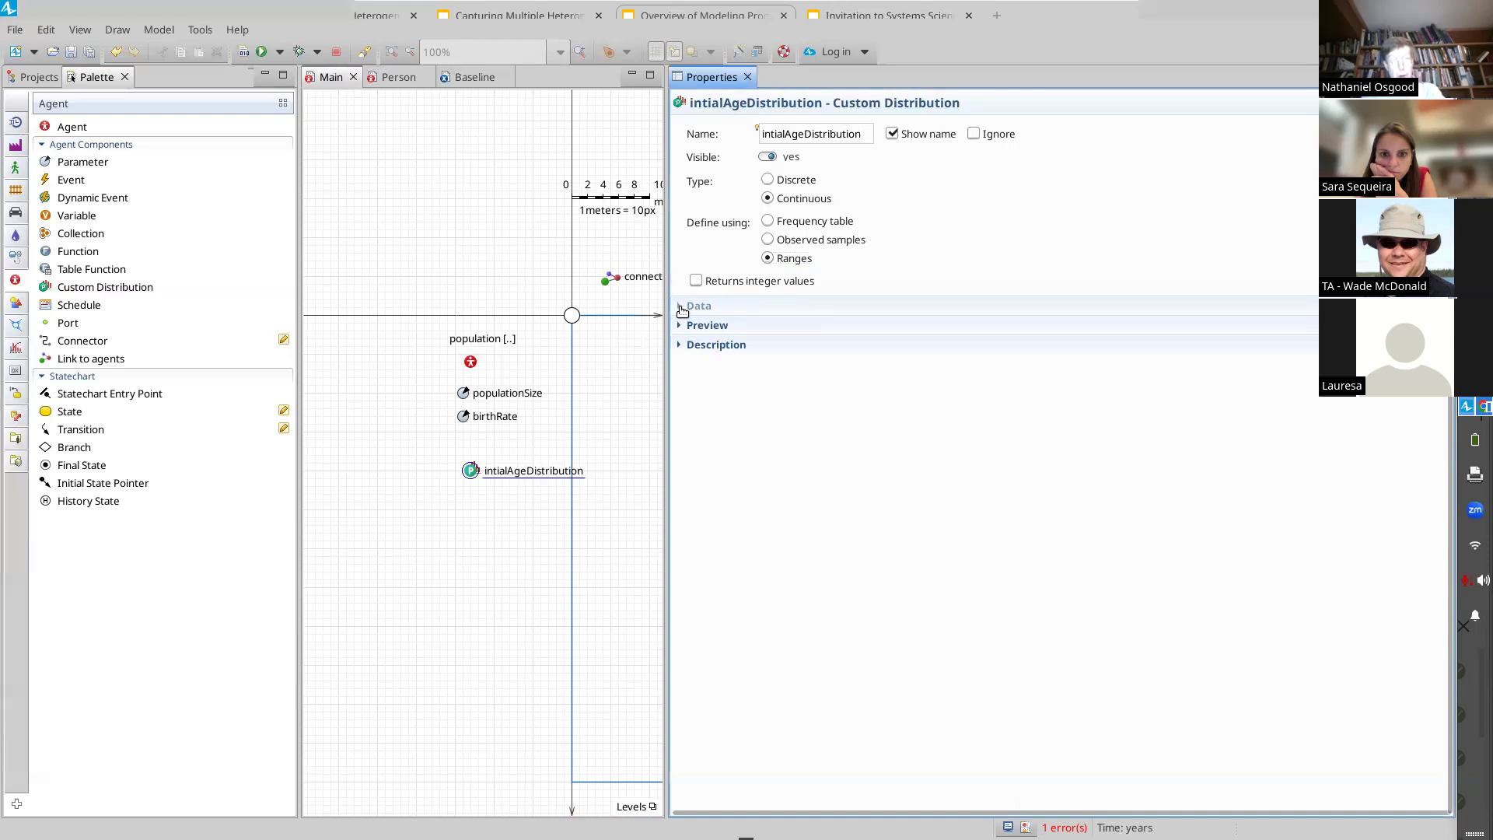
left_click(683, 308)
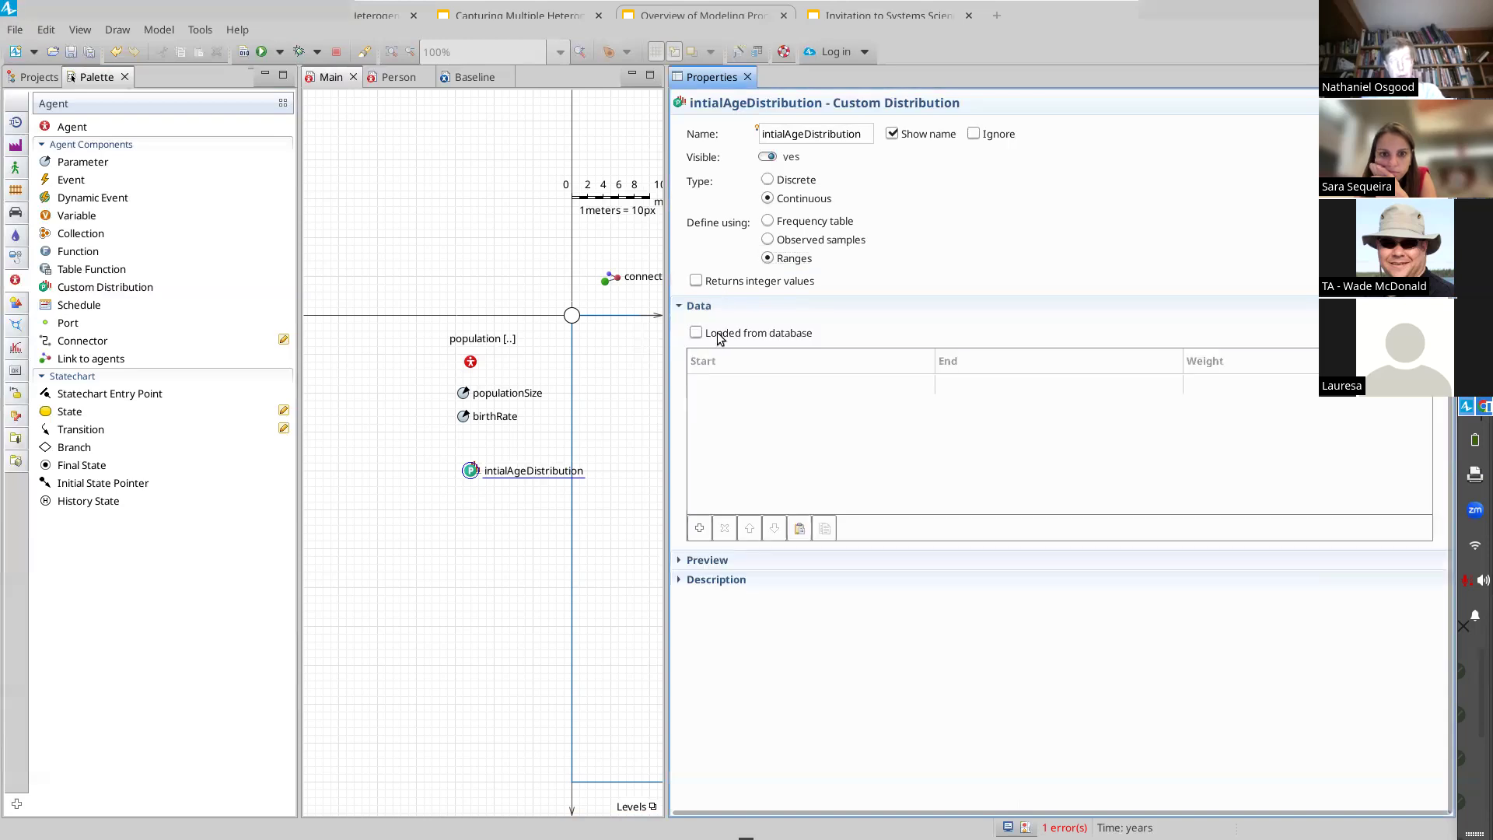
Step: Enter the first age range in the data table, starting at 0 and ending at 10, with weight 0.1
left_click(756, 384)
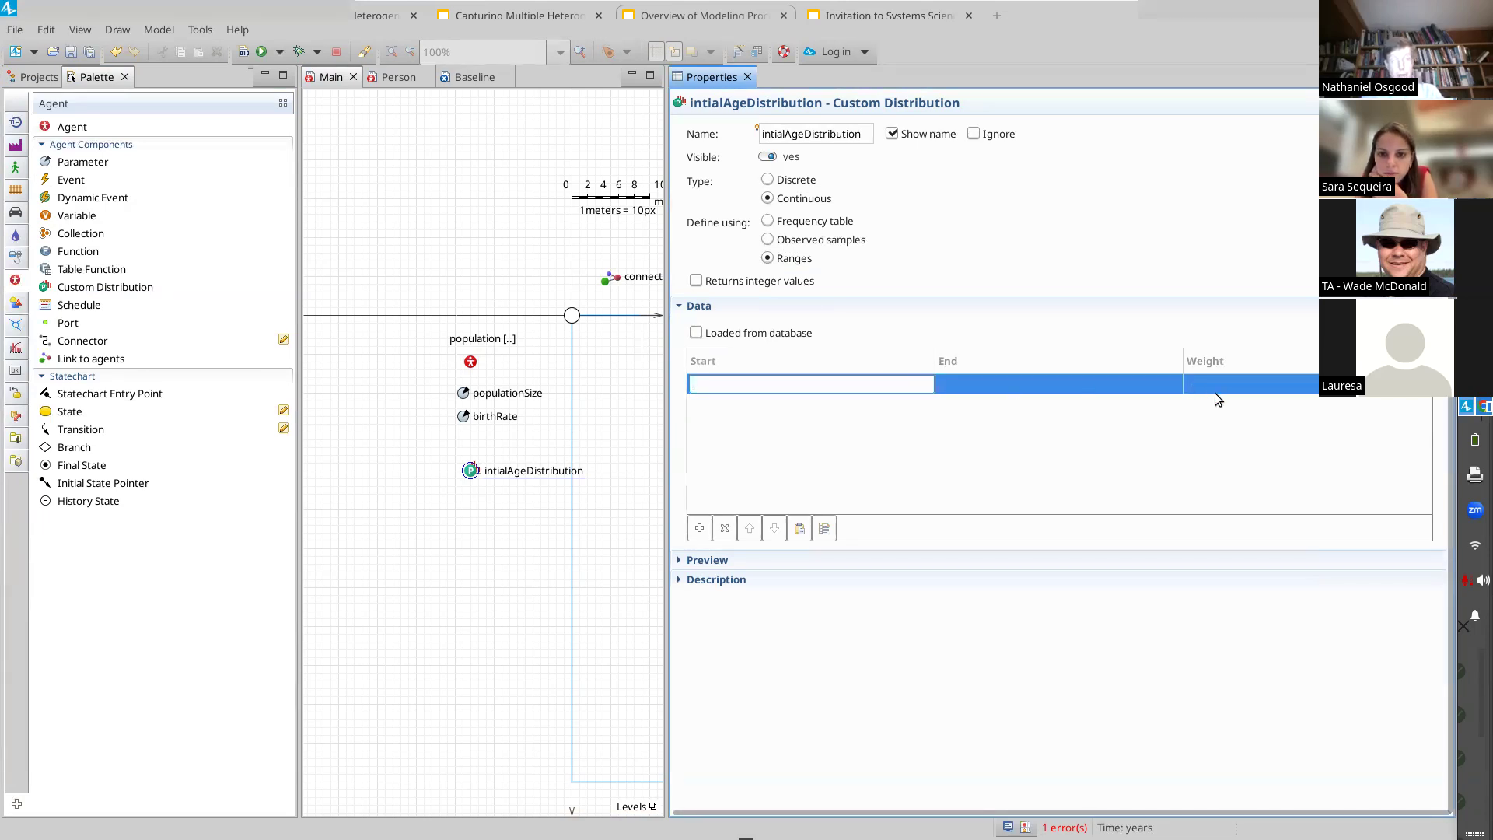
left_click(1079, 390)
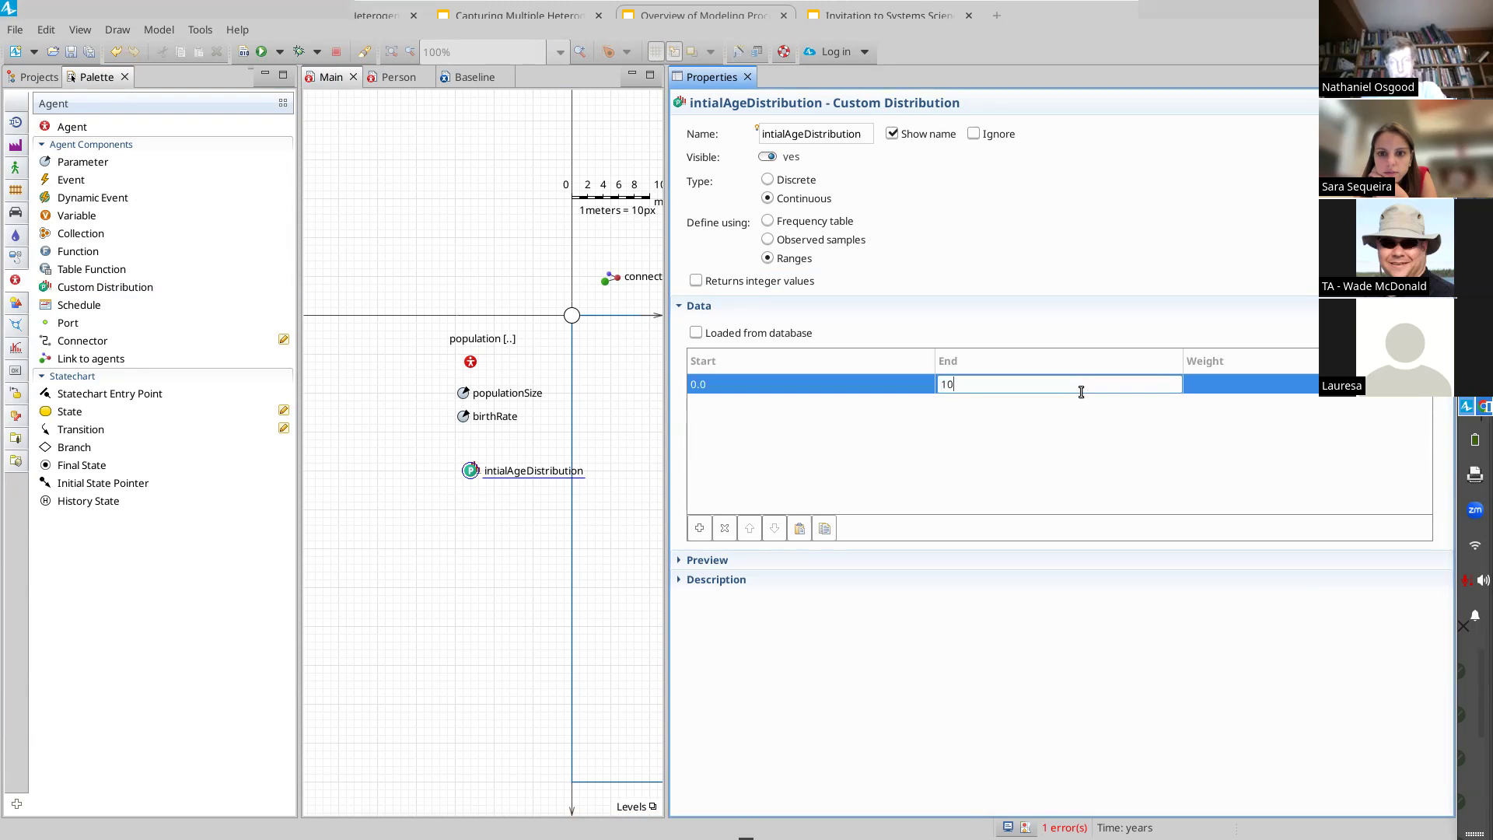
type("10")
key("Tab")
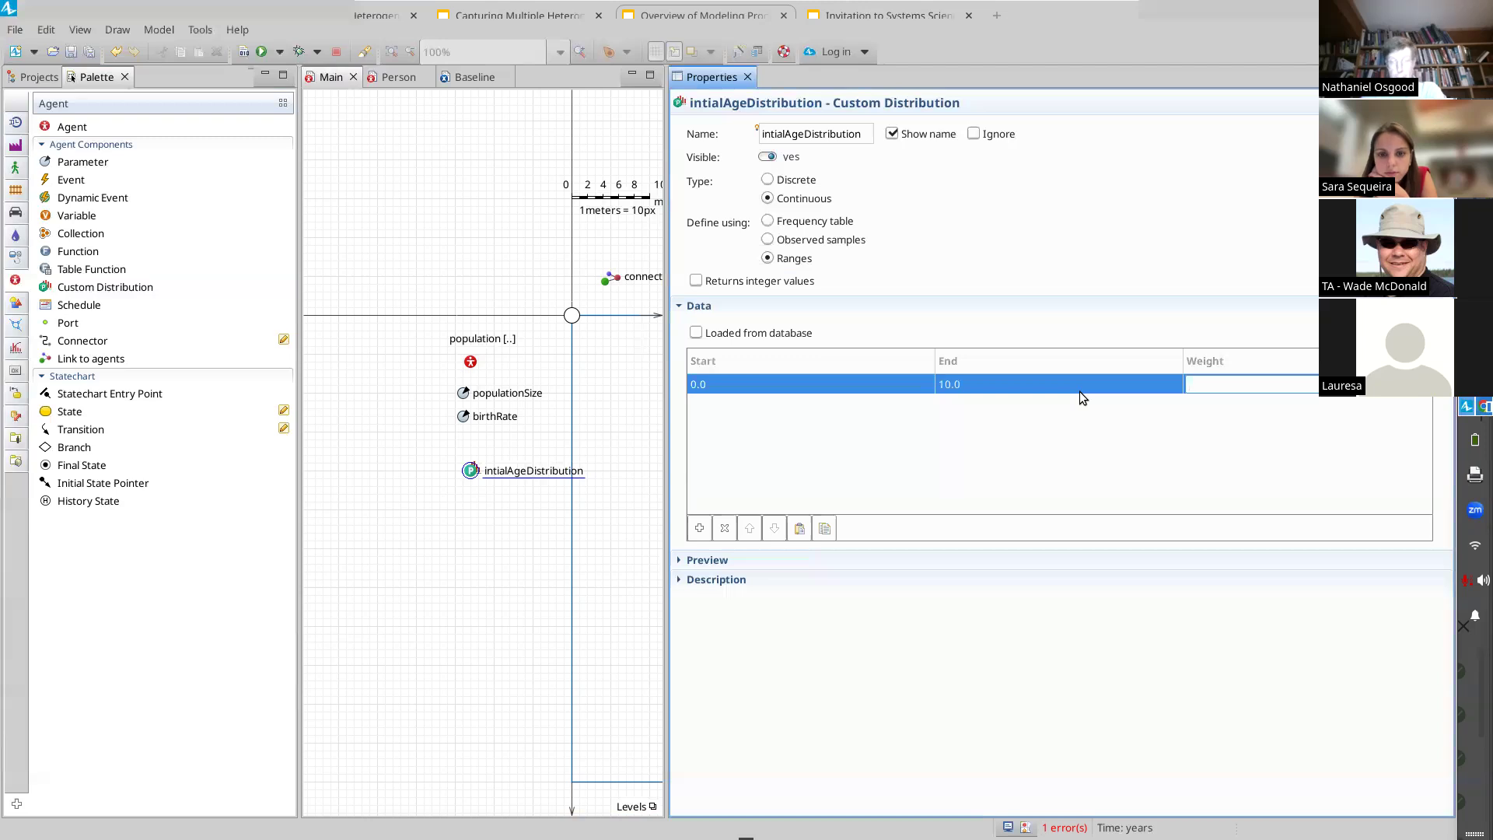
type(".1")
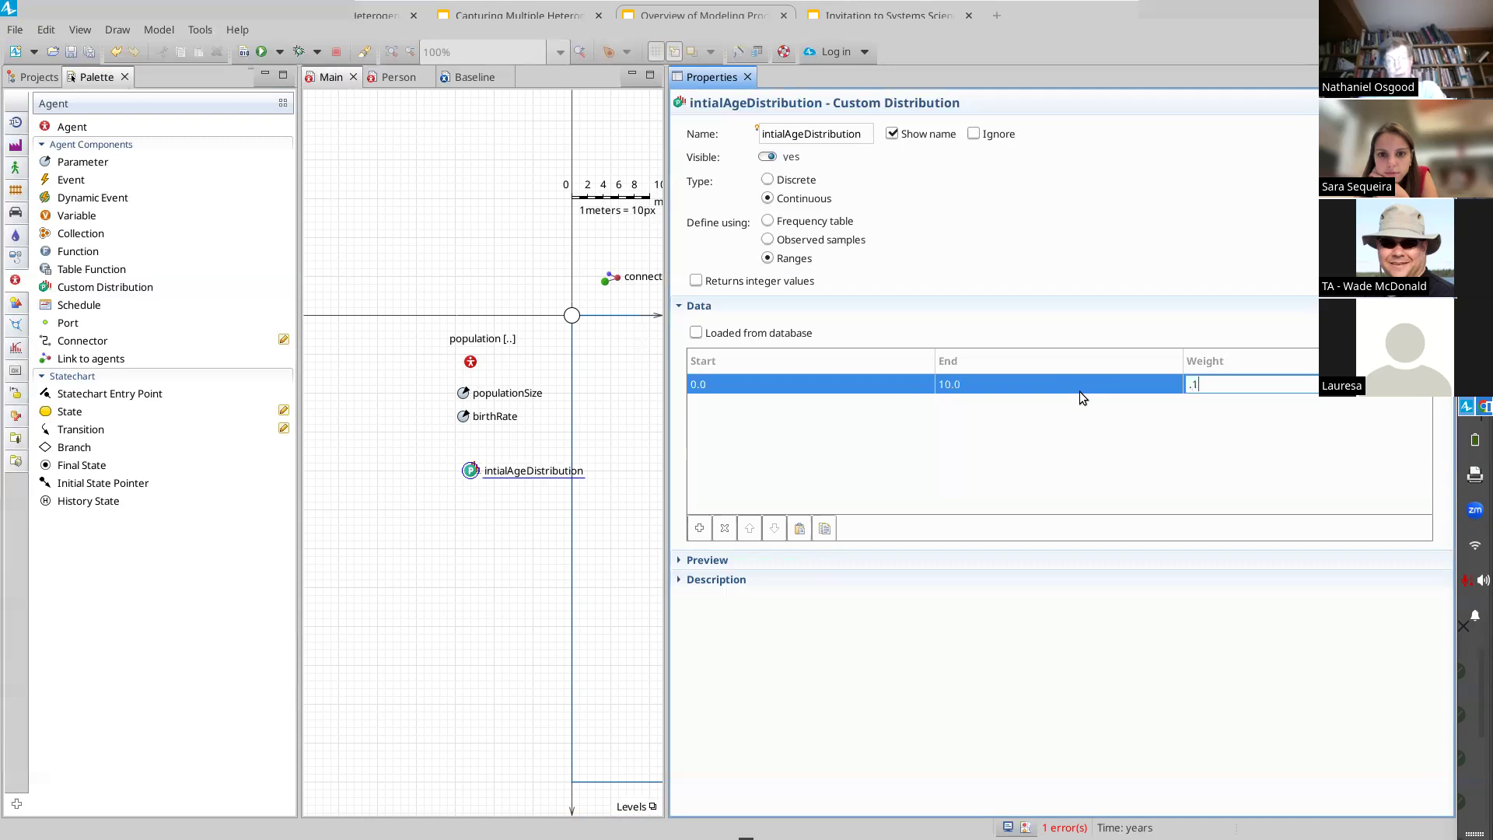
key("Tab")
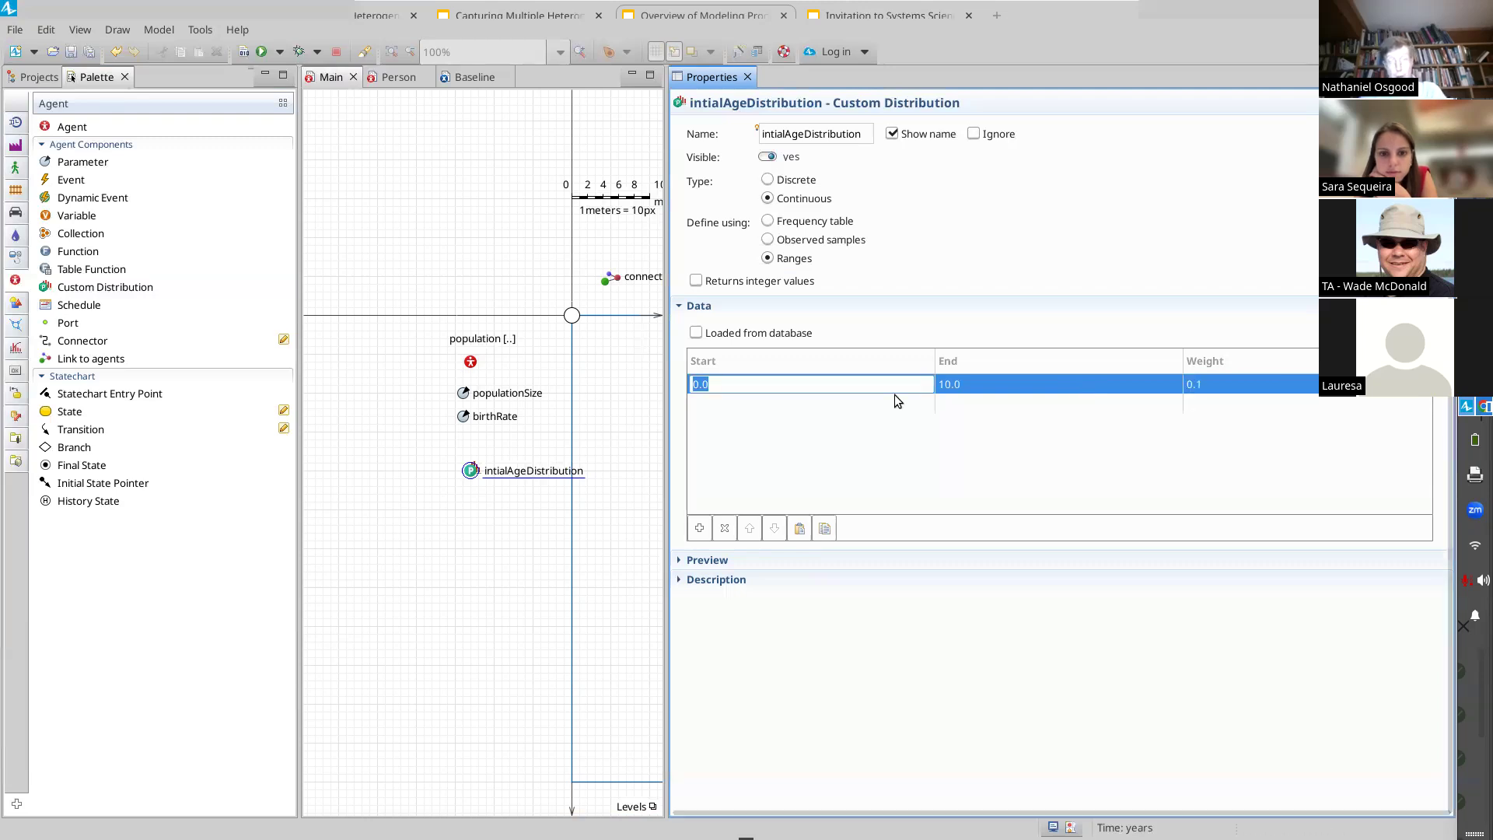
Step: Add a second age range from 10 to 20 with weight 0.1
left_click(893, 404)
type("10")
key("Tab")
type("20.0")
key("Tab")
type("0.1")
key("Tab")
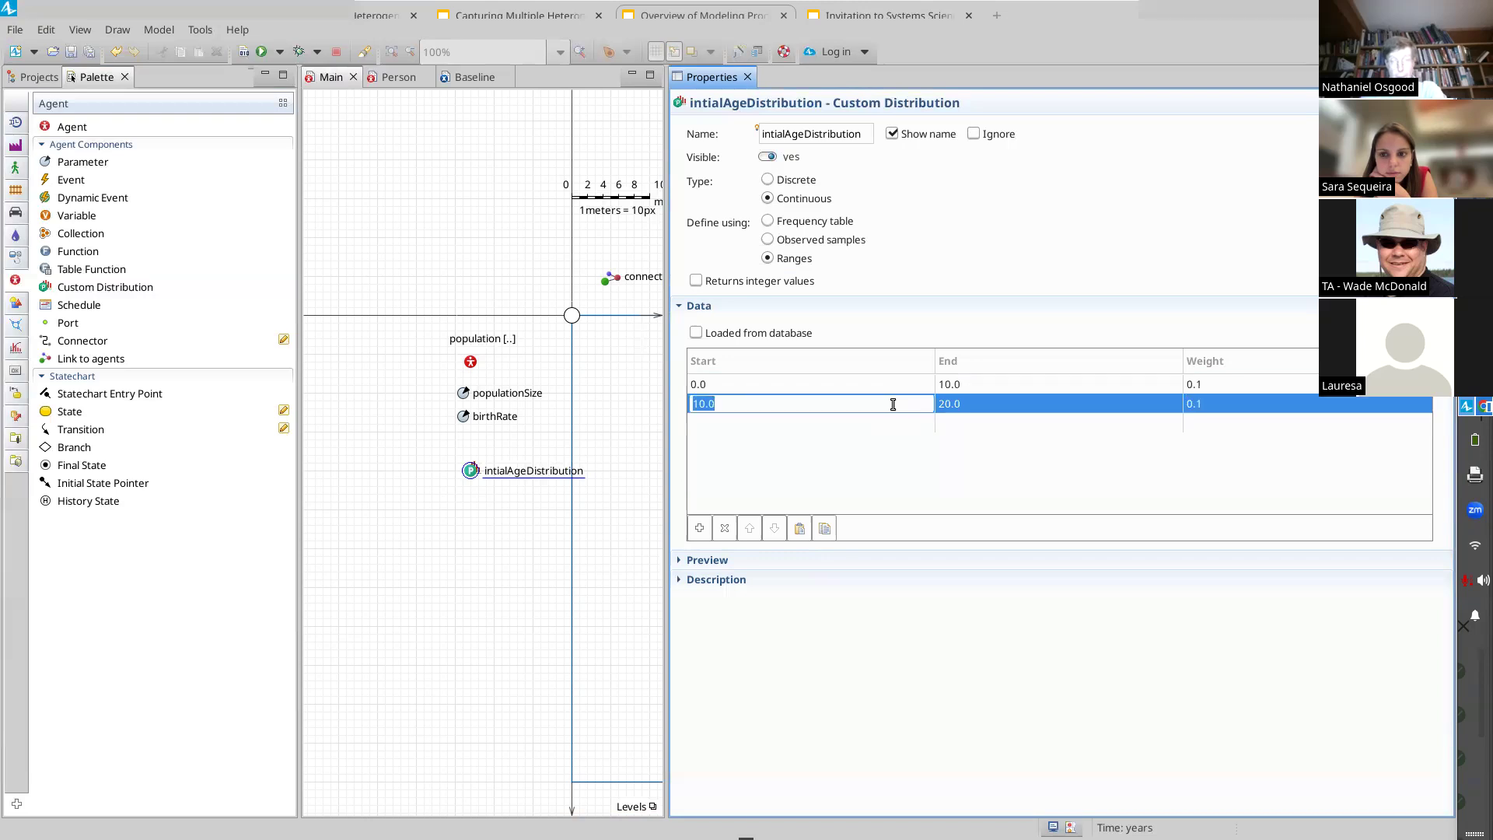
Step: Add a third age range from 20 to 30 with weight 0.1
left_click(750, 430)
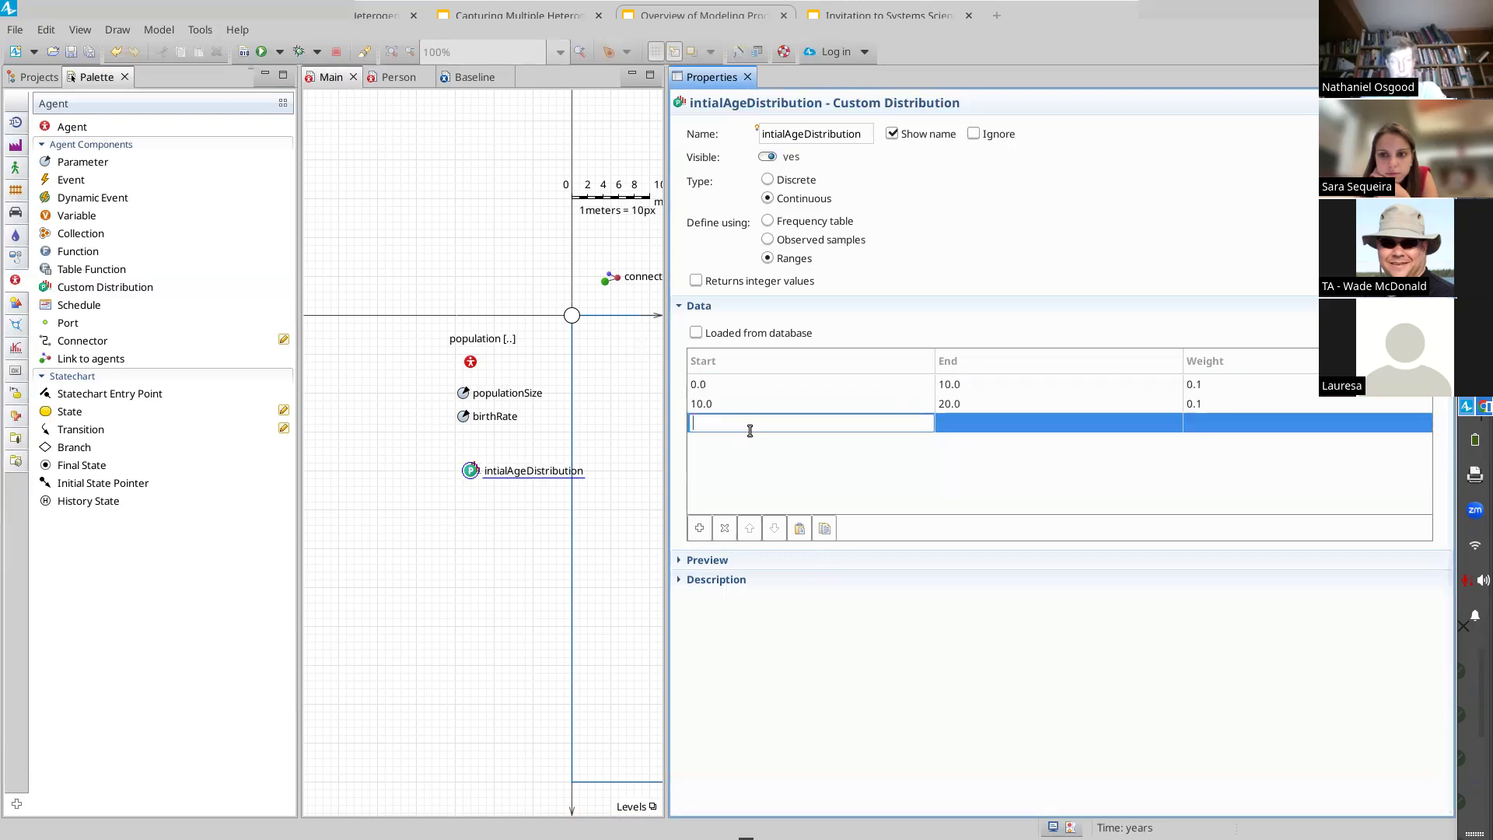
type("20")
key("Tab")
type("30")
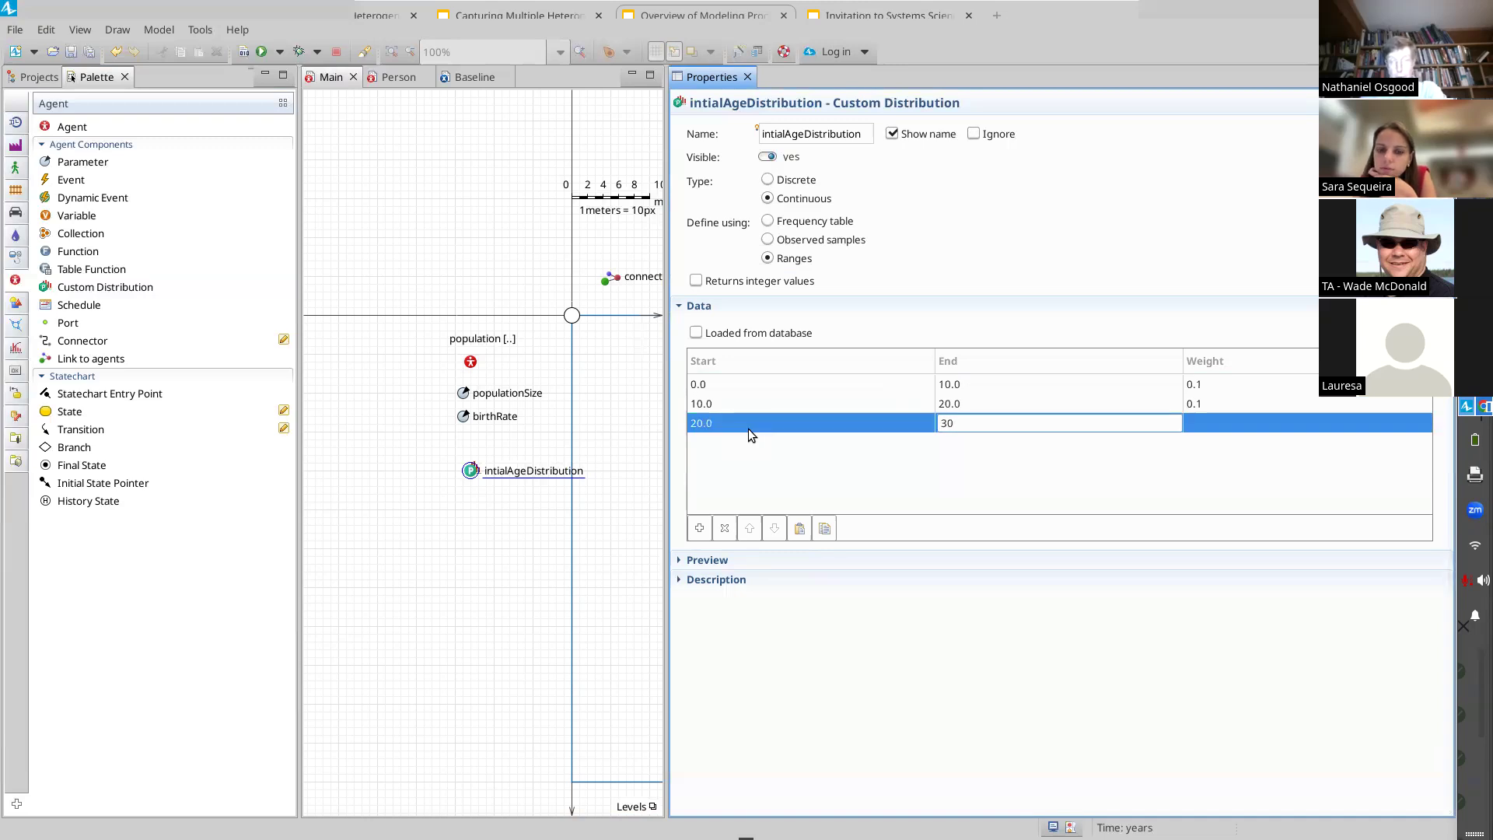
key("Tab")
type(".")
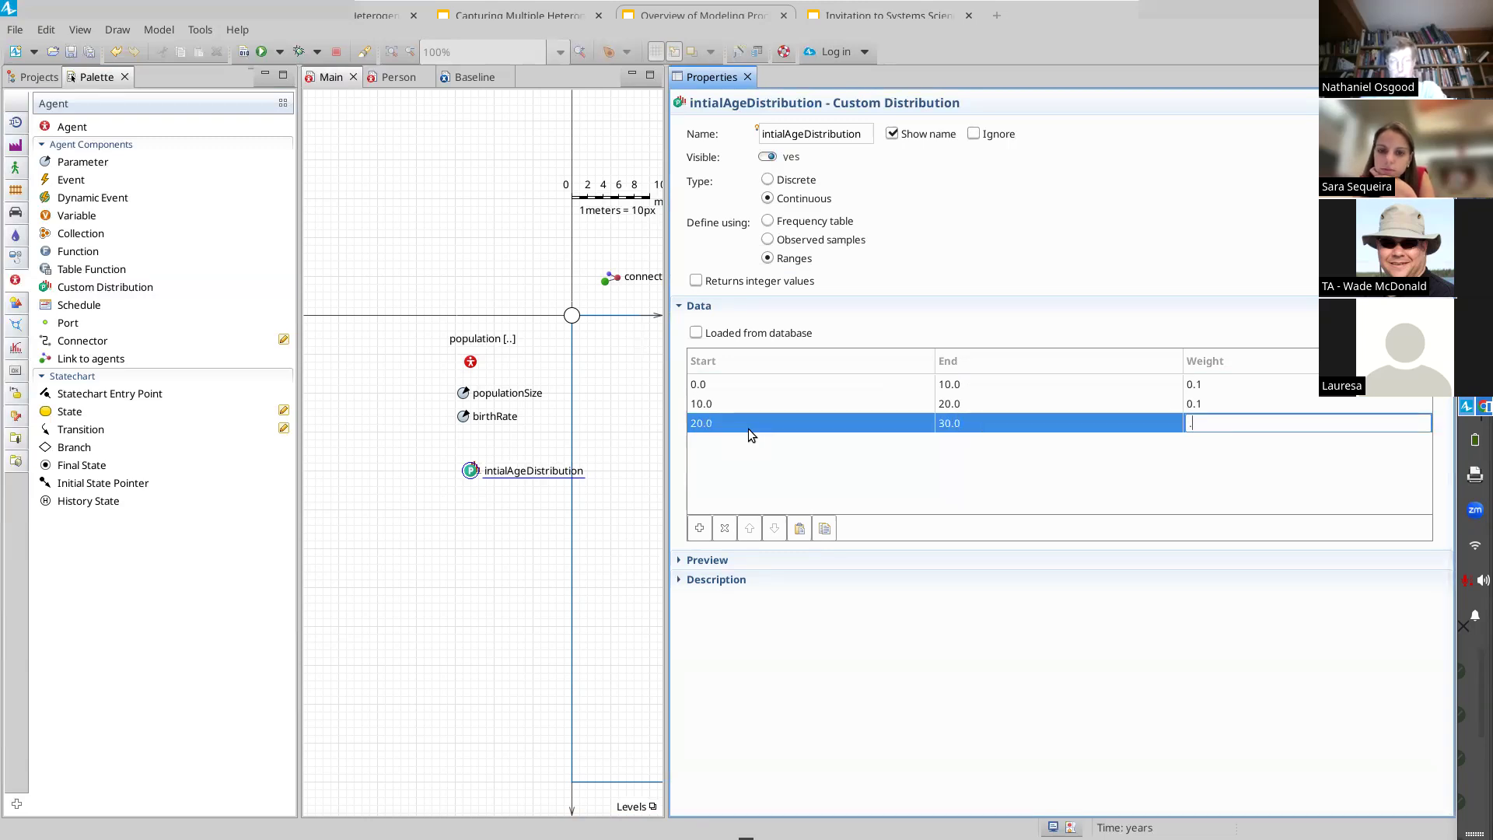
type("0.1")
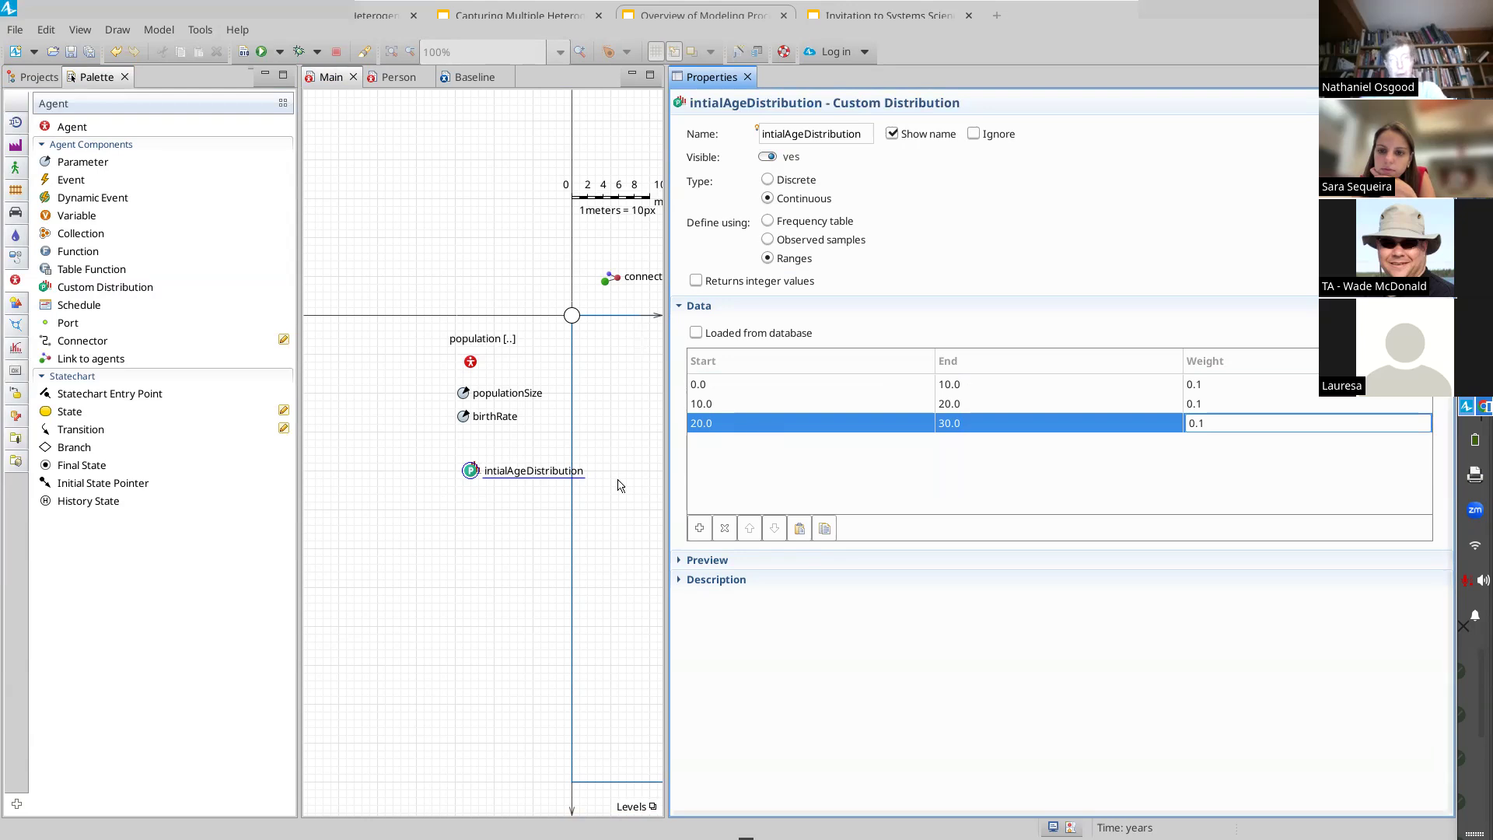
key("Return")
Step: Add a fourth age range from 30 to 40 with weight 0.1
left_click(728, 441)
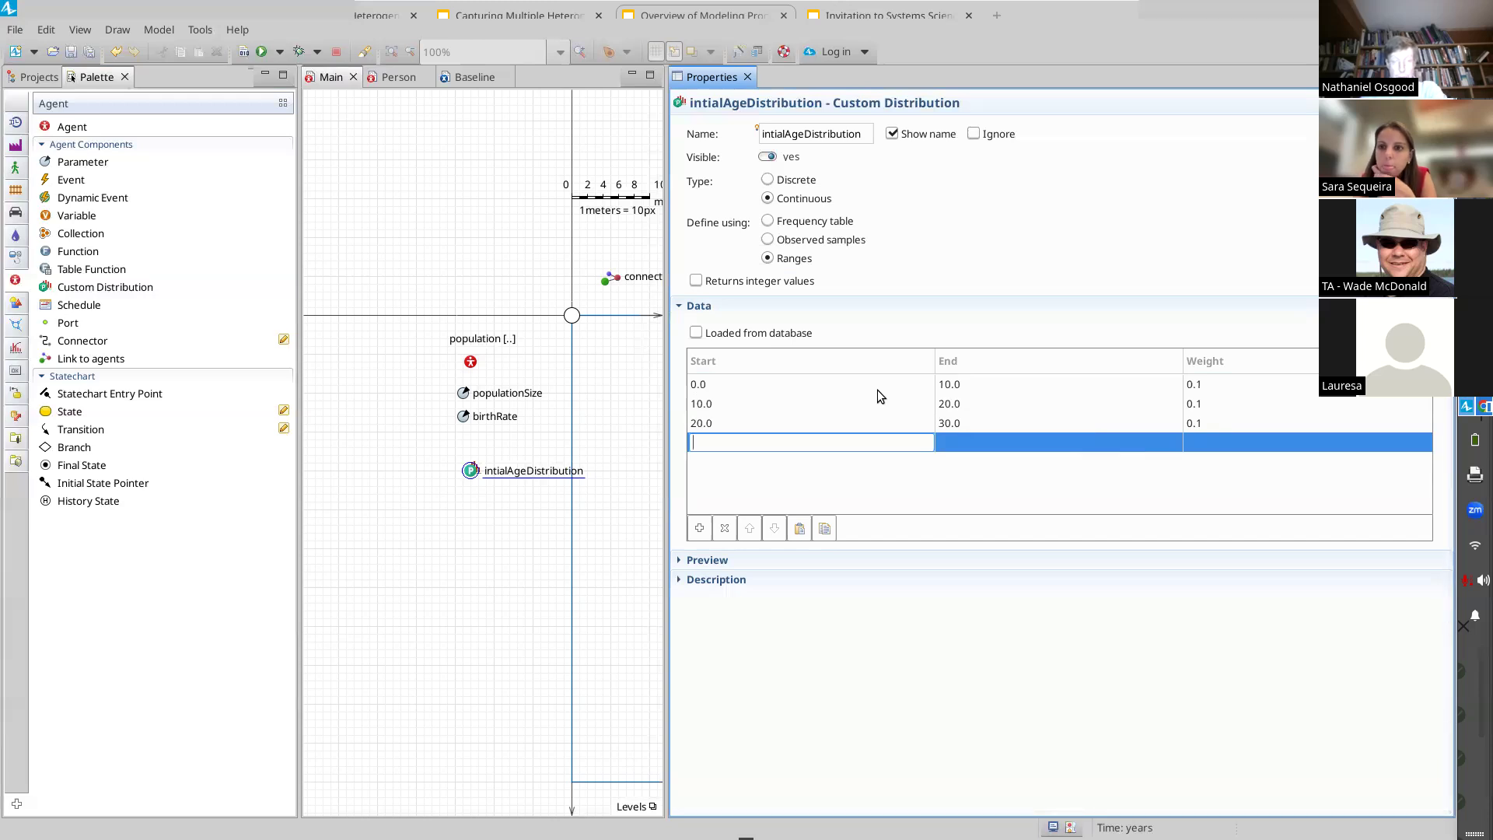
type("30")
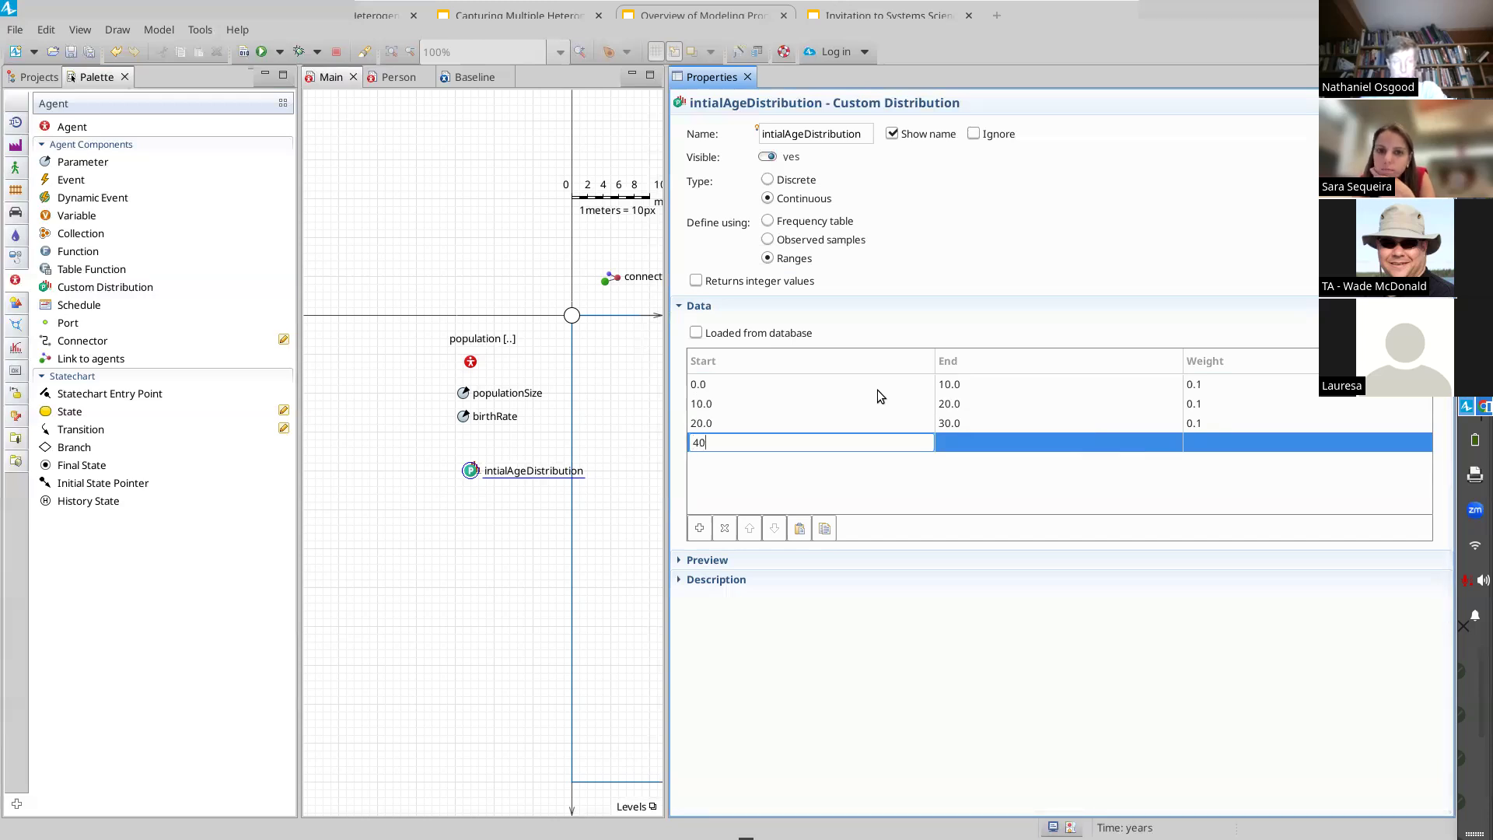
key("Tab")
type("40")
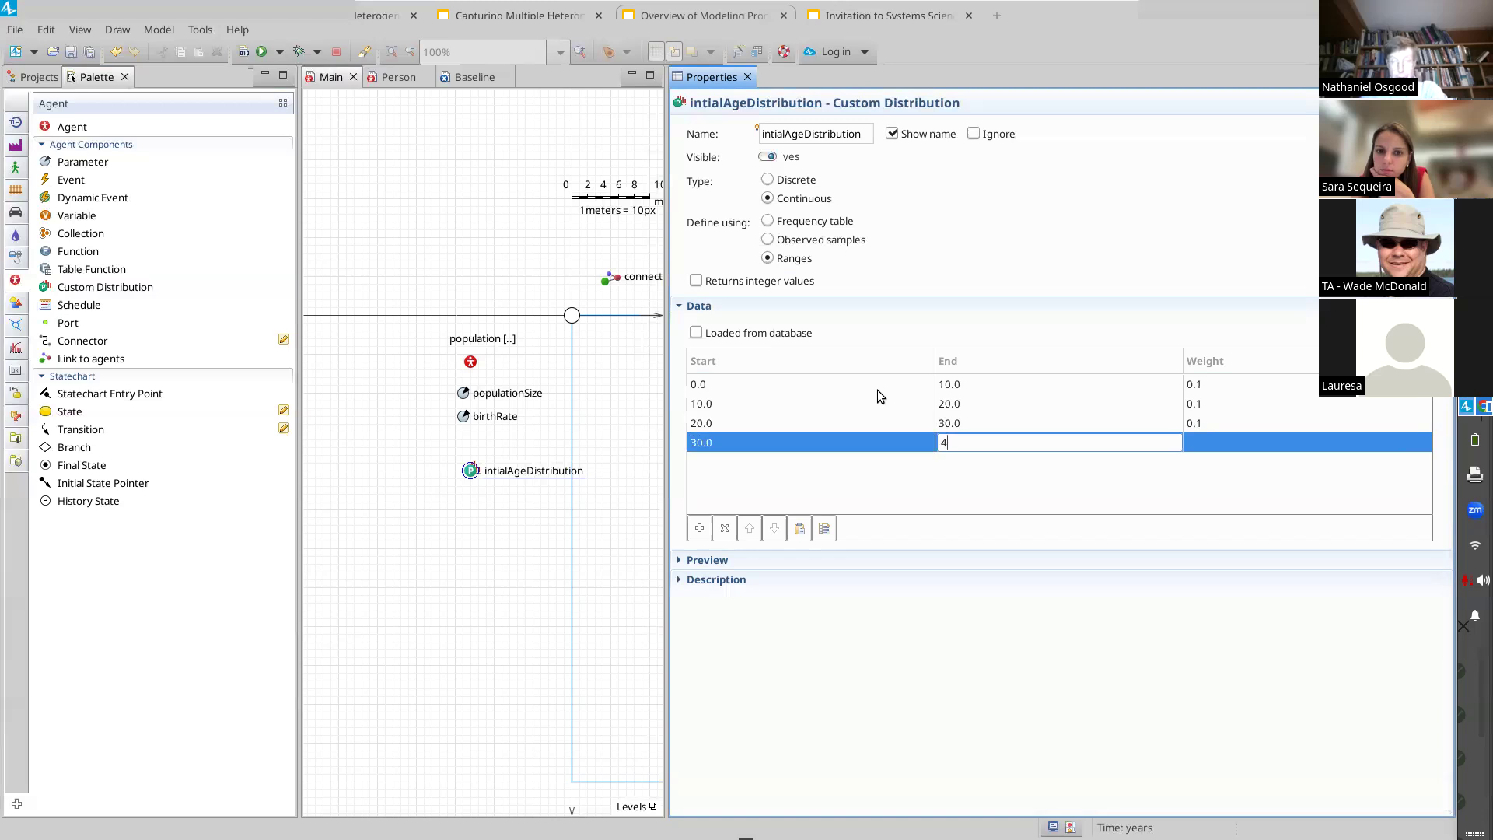
key("Tab")
type("0.1")
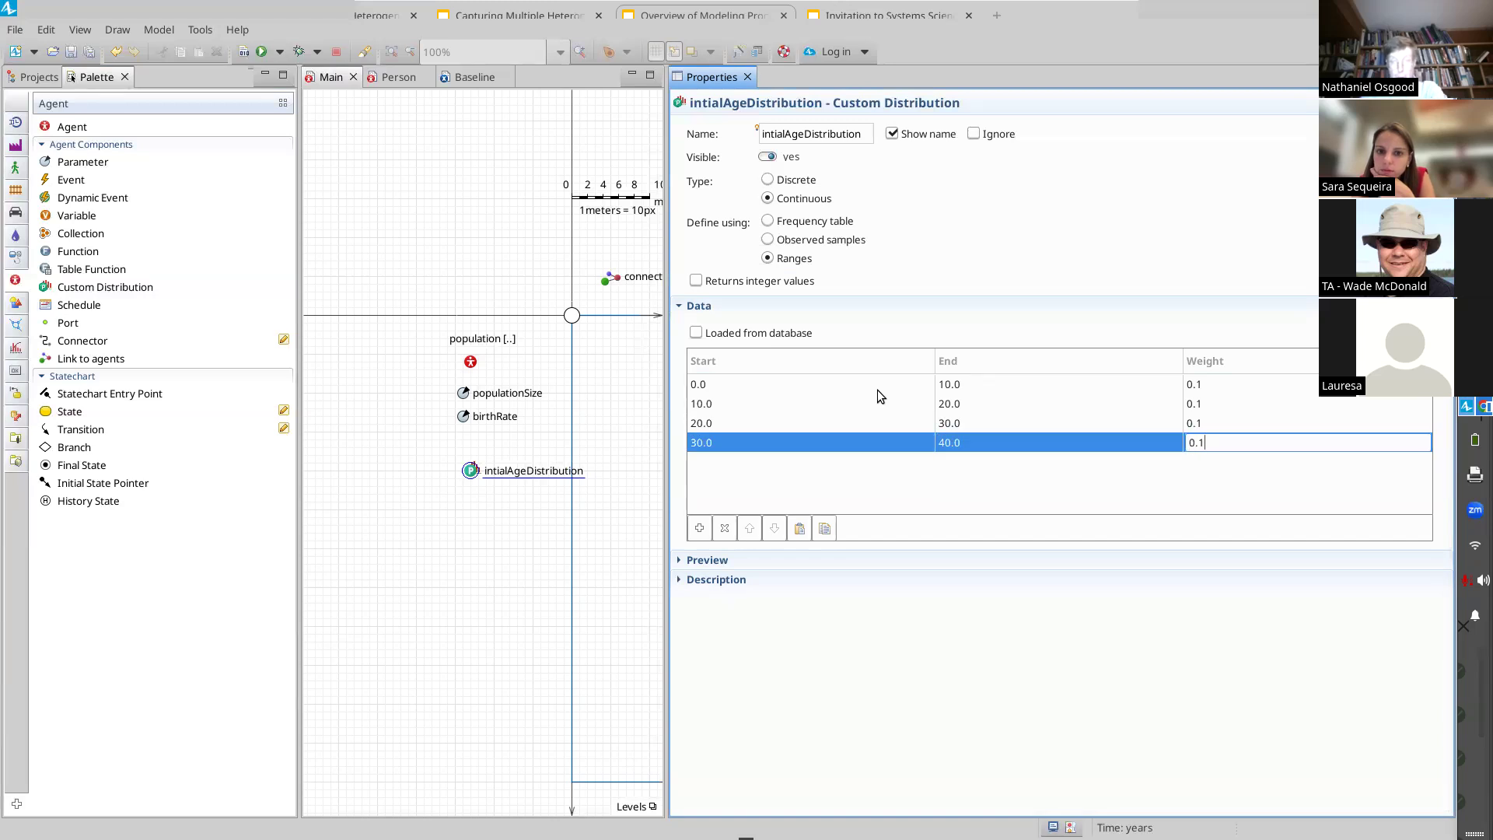
key("Tab")
Step: Add a fifth age range from 40 to 50 with weight 0.9
left_click(770, 464)
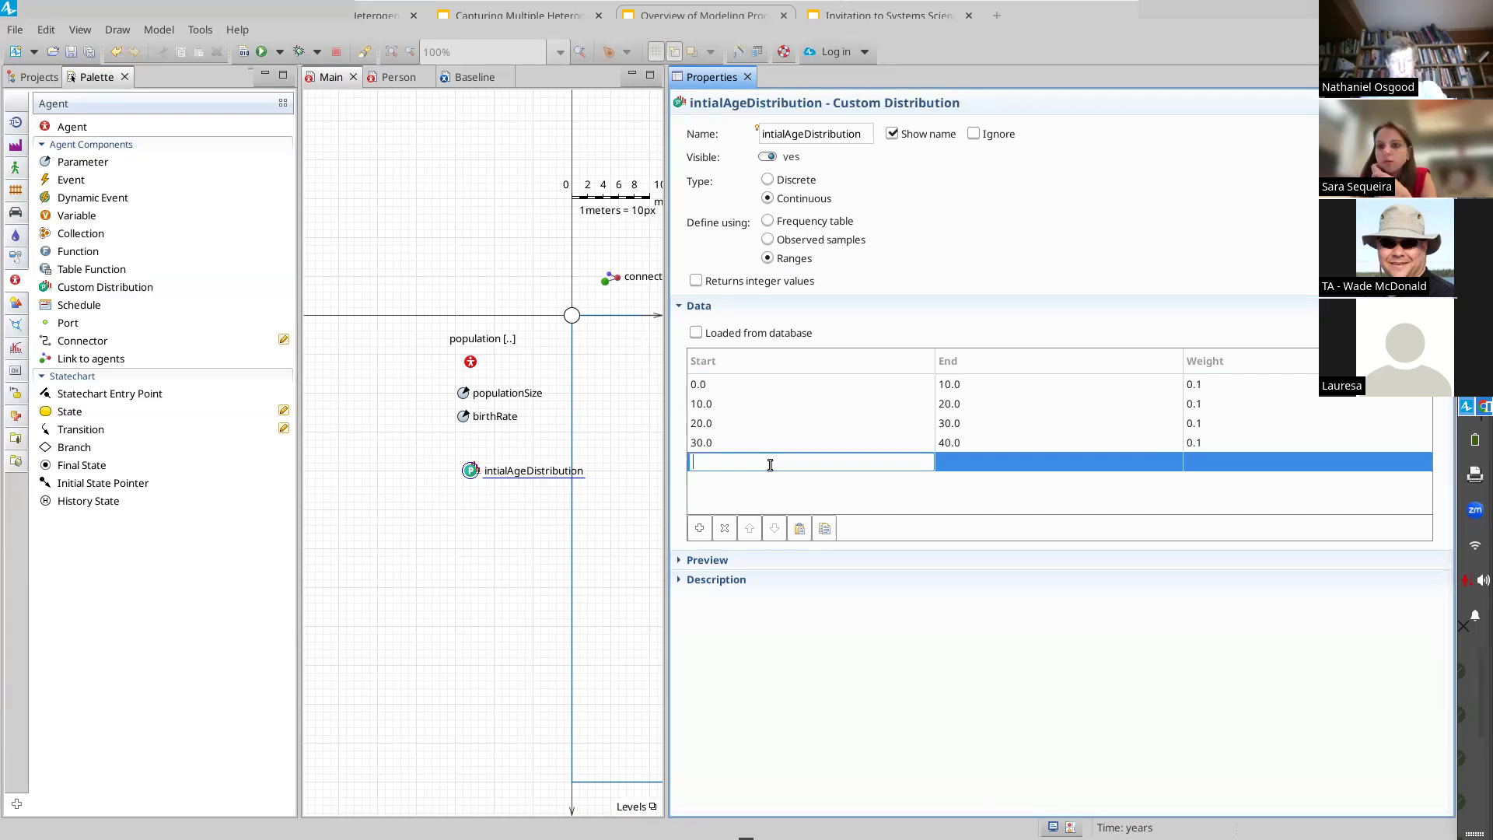
type("40")
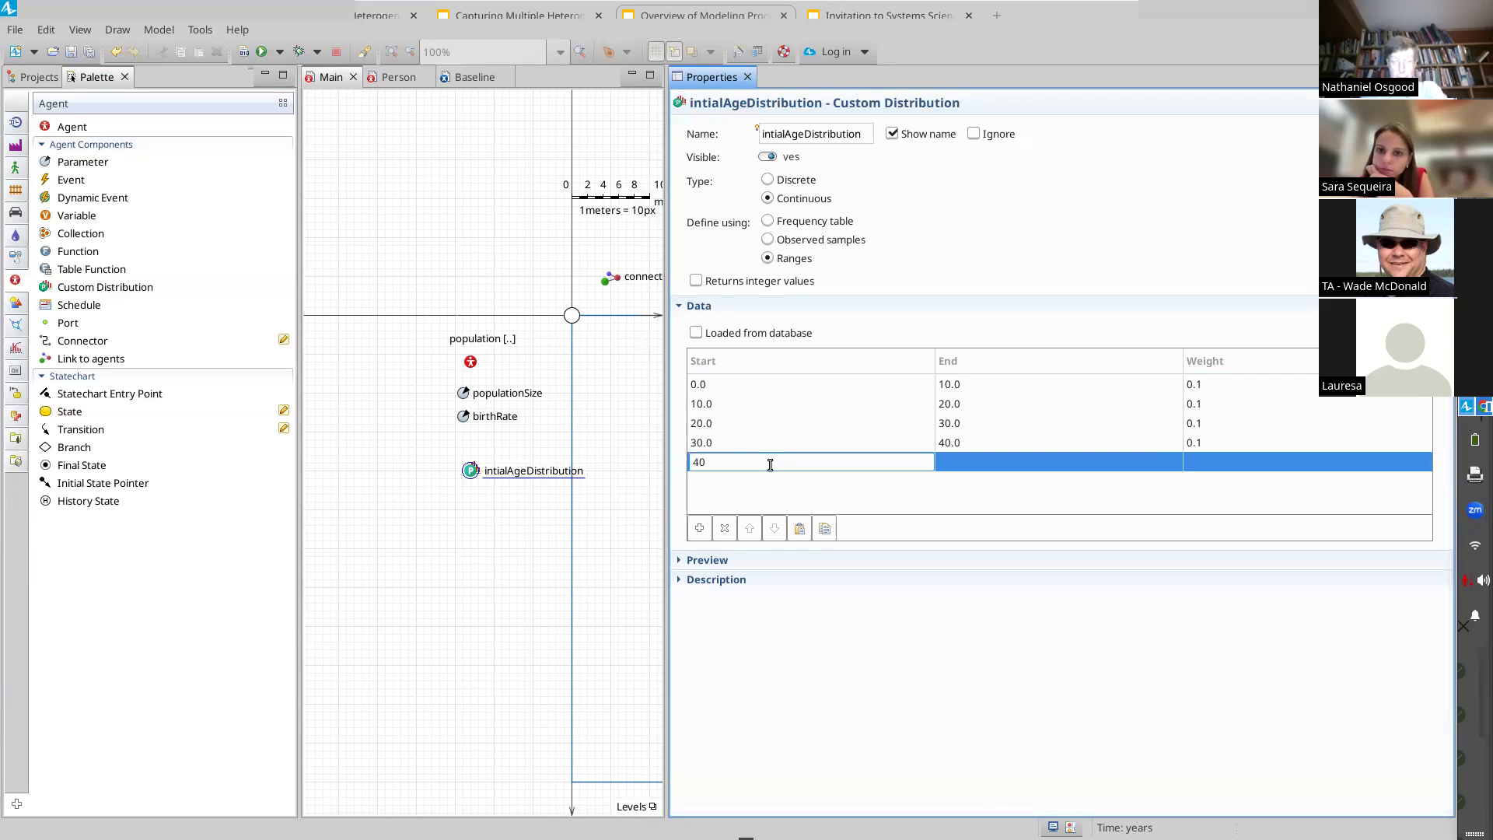
key("Tab")
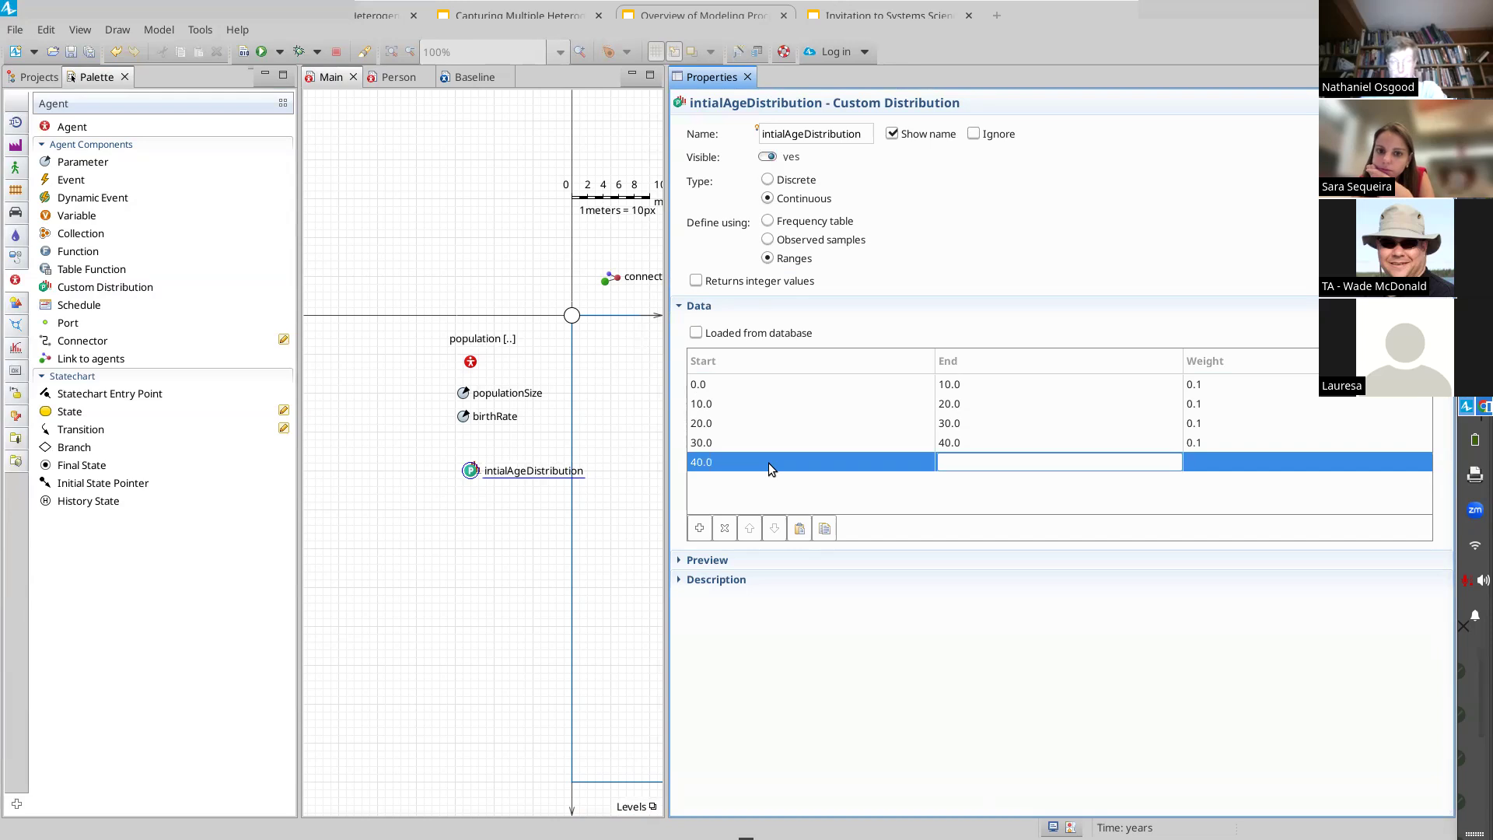
type("50")
key("Tab")
type("0")
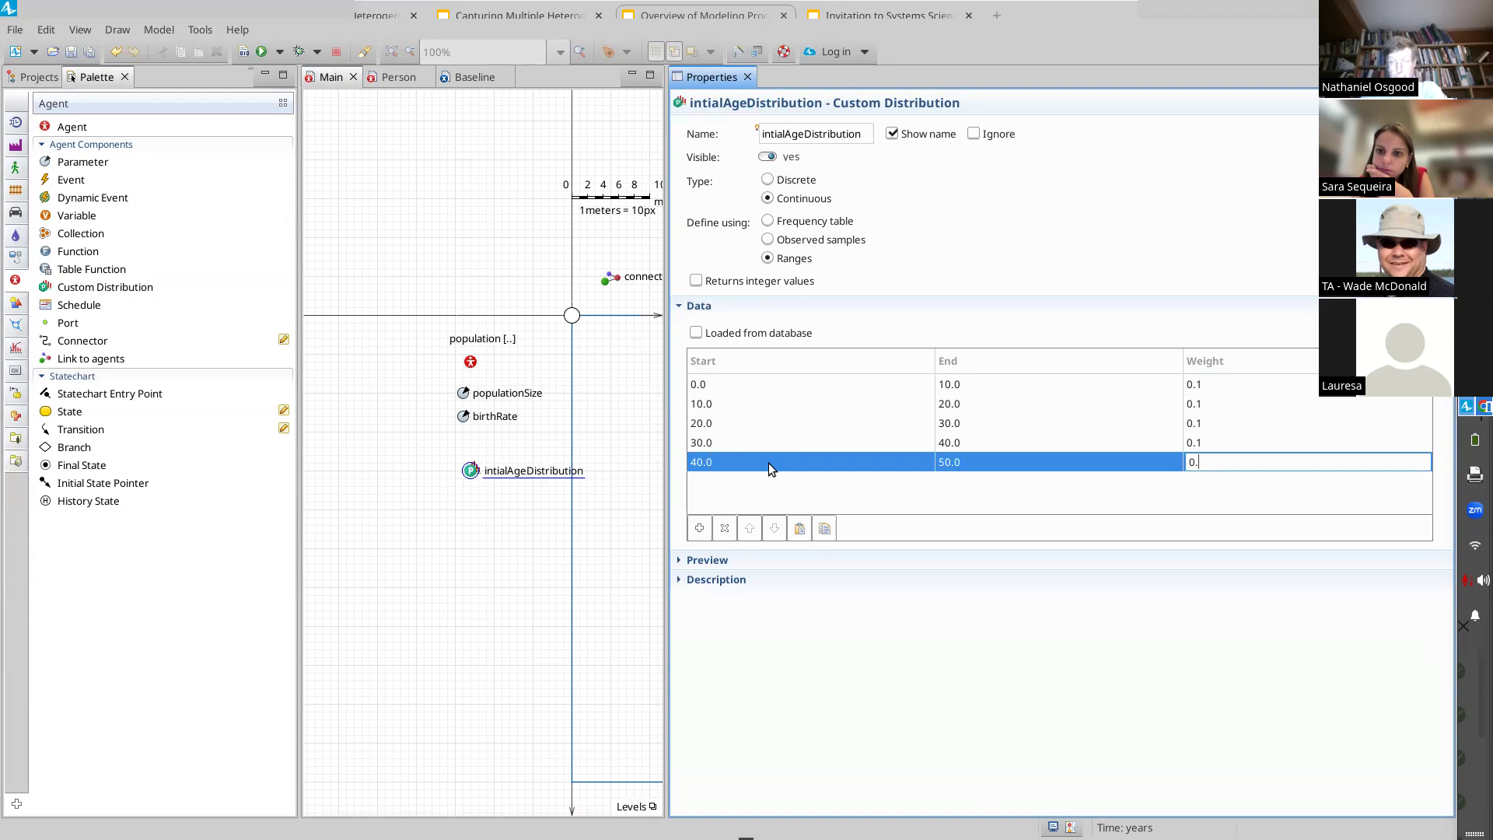
type(".9")
key("shift+Tab")
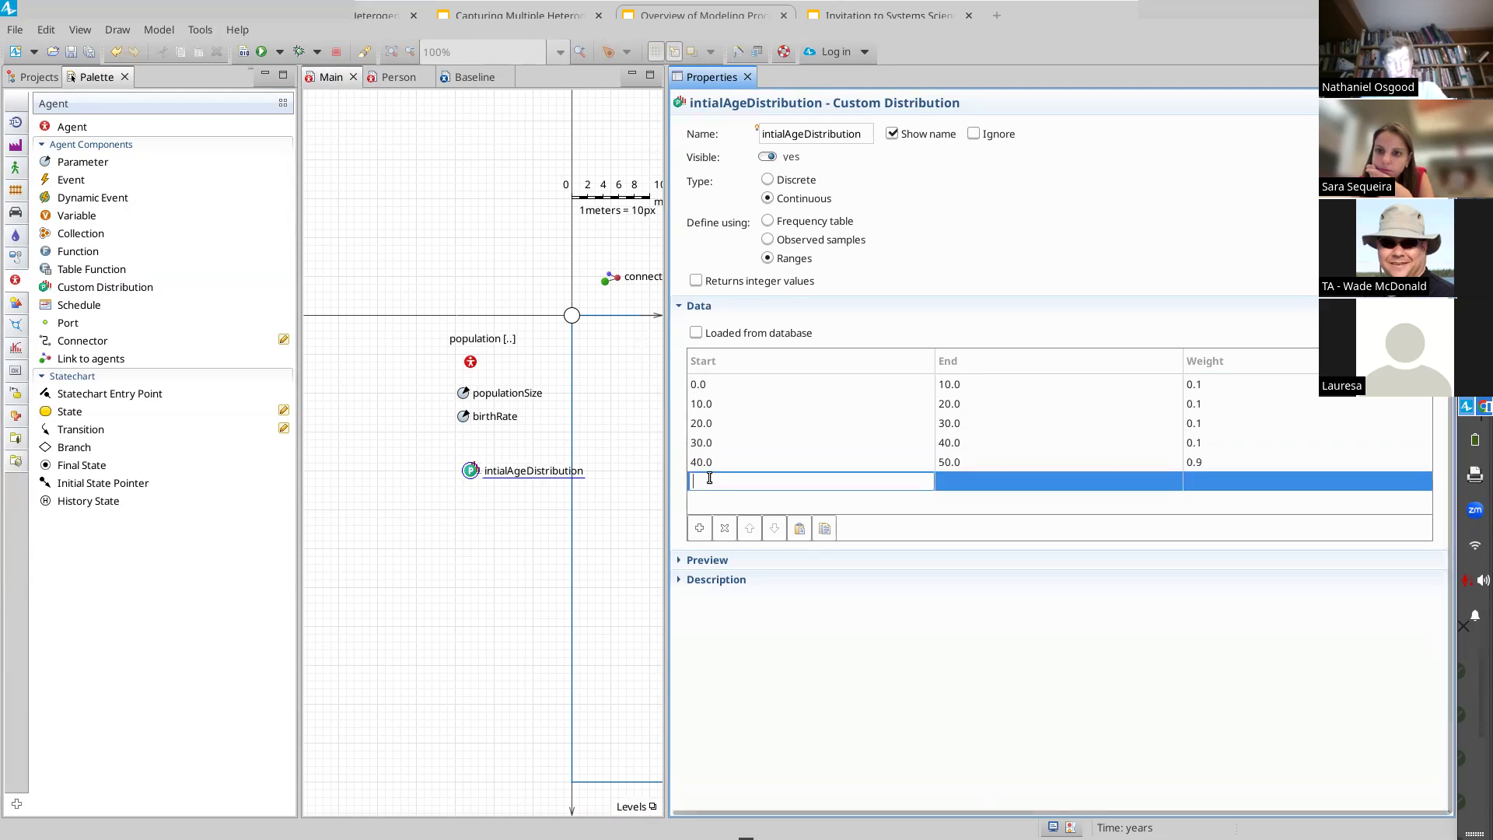
Step: Change the weight of the 40 to 50 age range to 0.95
left_click(1223, 462)
left_click(1223, 462)
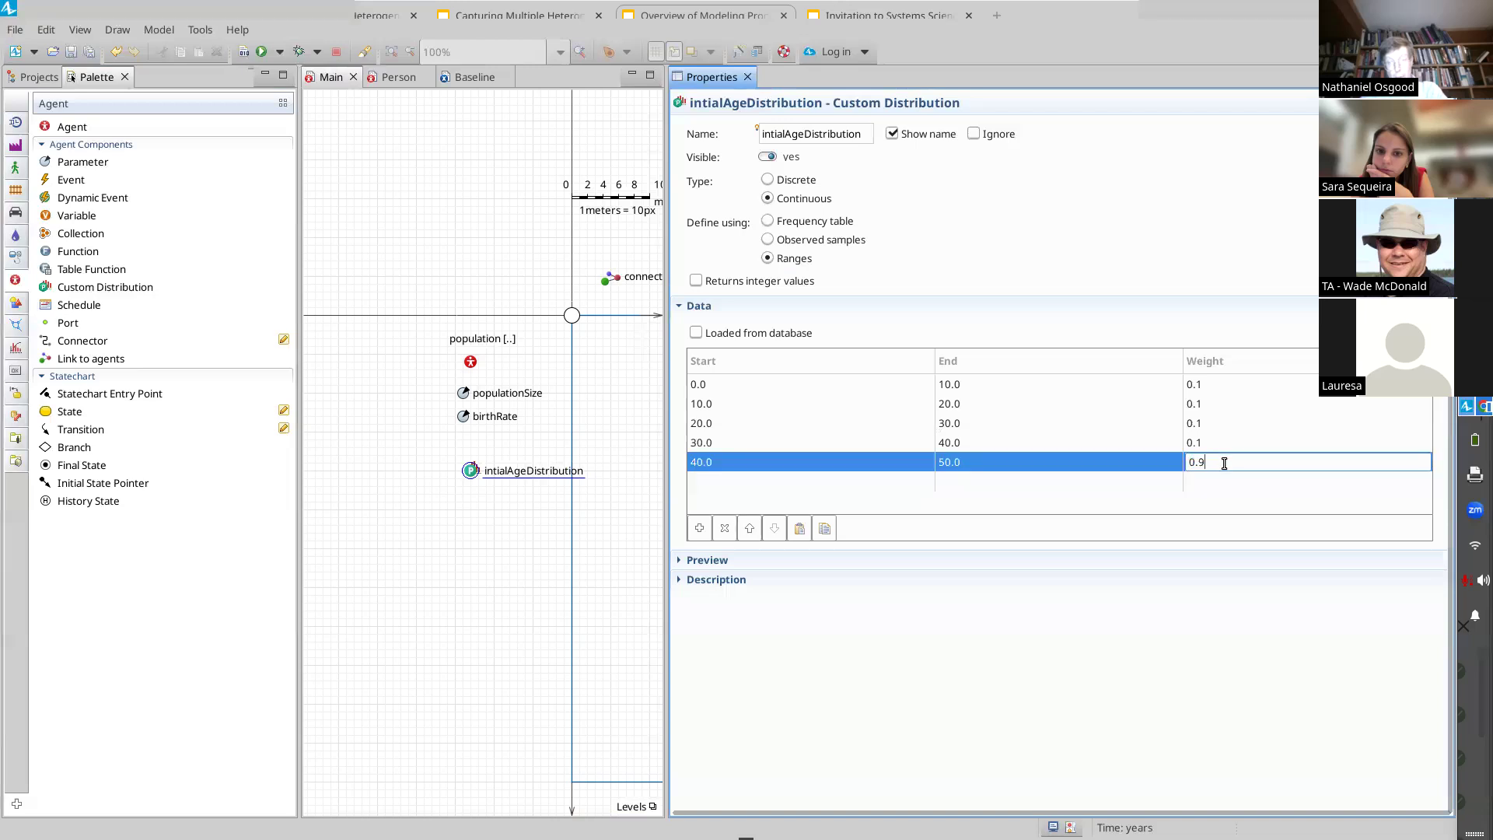
type("5")
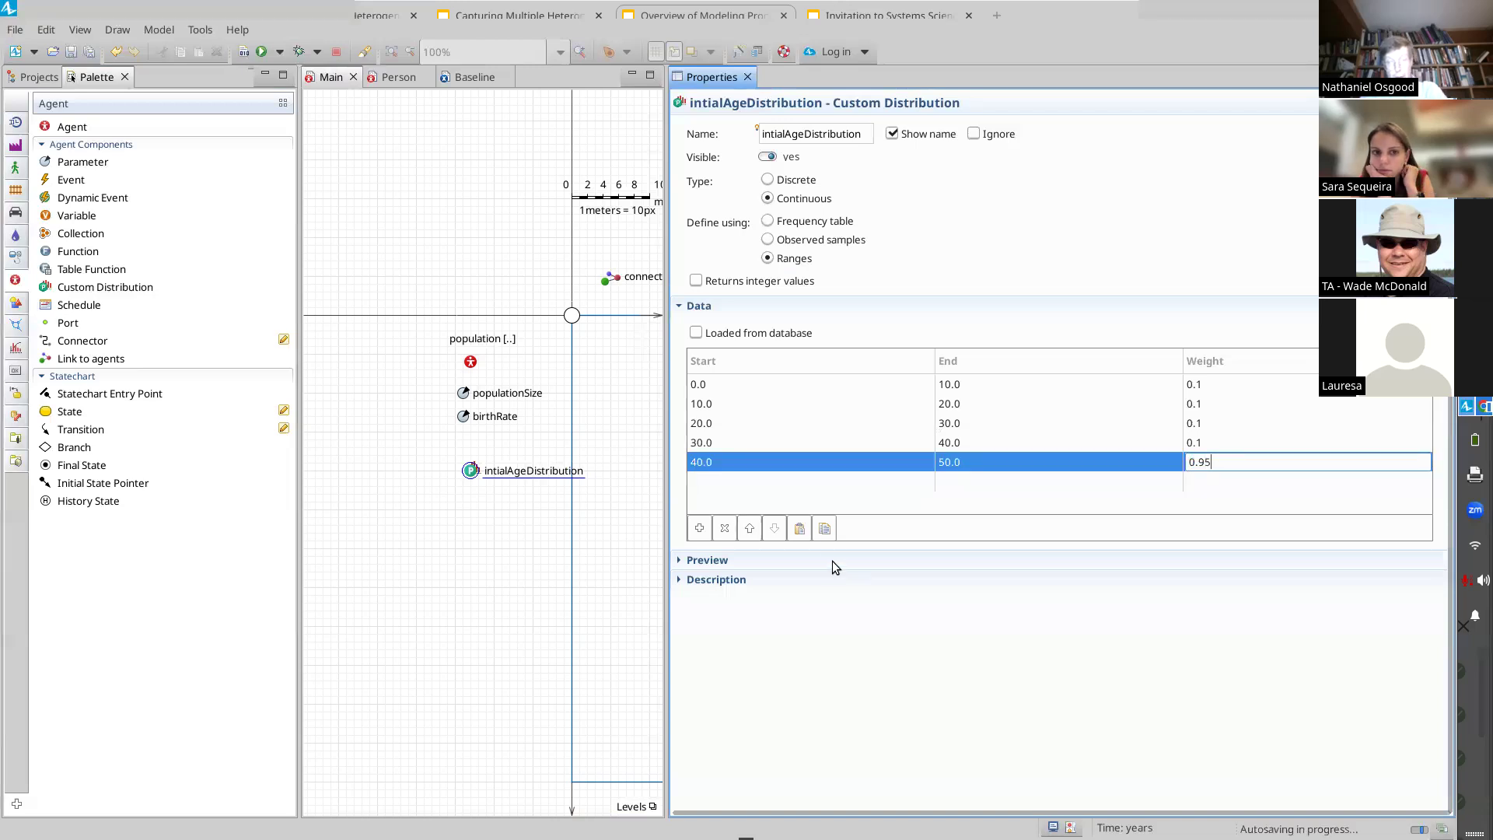
Step: Add a sixth age range from 50 to 60 with weight 0.9
left_click(821, 480)
type("50")
key("Tab")
type("60.0")
key("Tab")
type("0.9")
key("Tab")
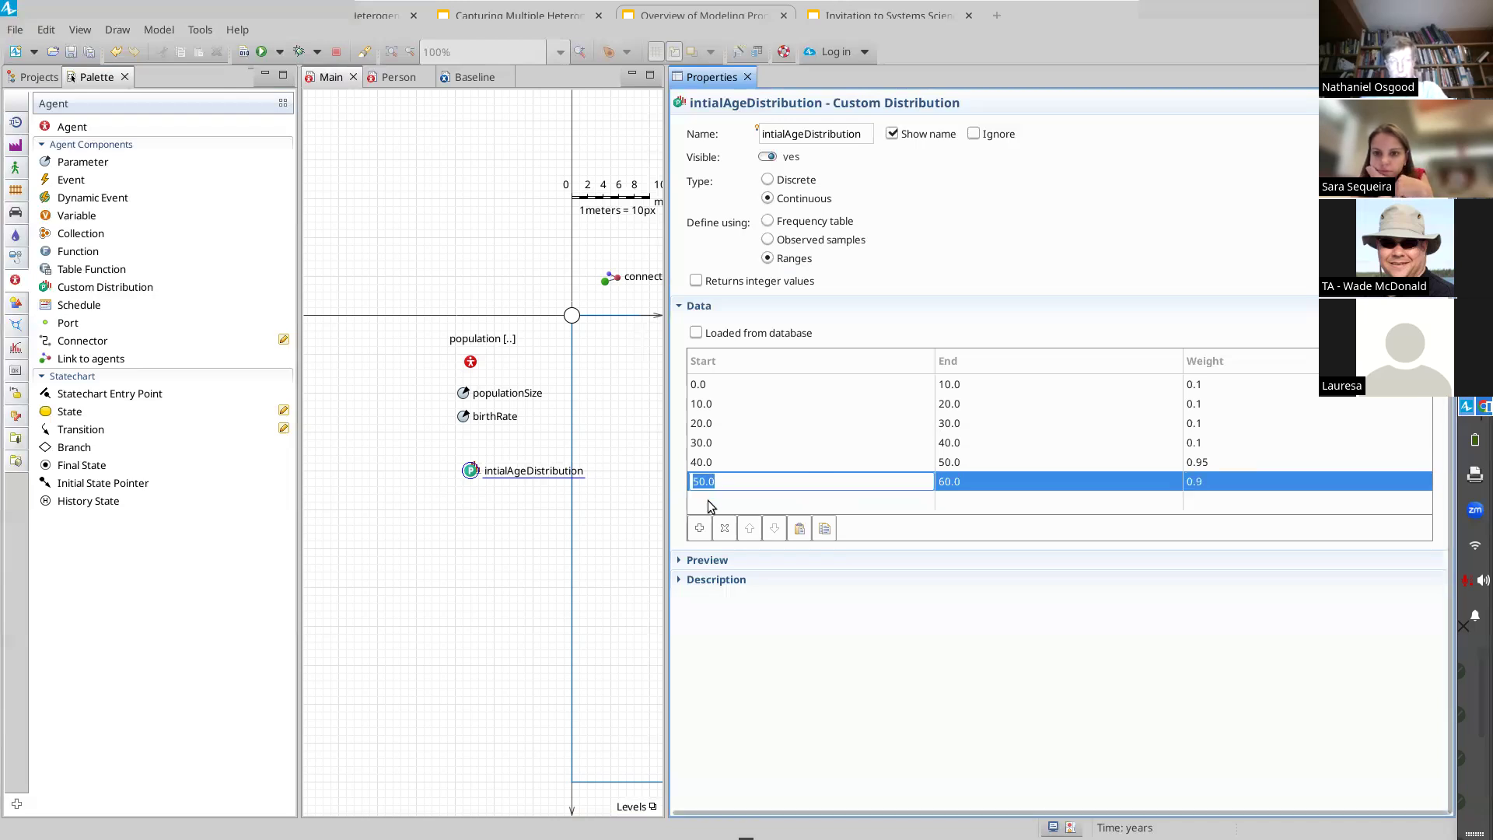
Step: Add a seventh age range from 60 to 70 with weight 0.8
type("60")
key("Tab")
type("70")
key("Tab")
type("0.8")
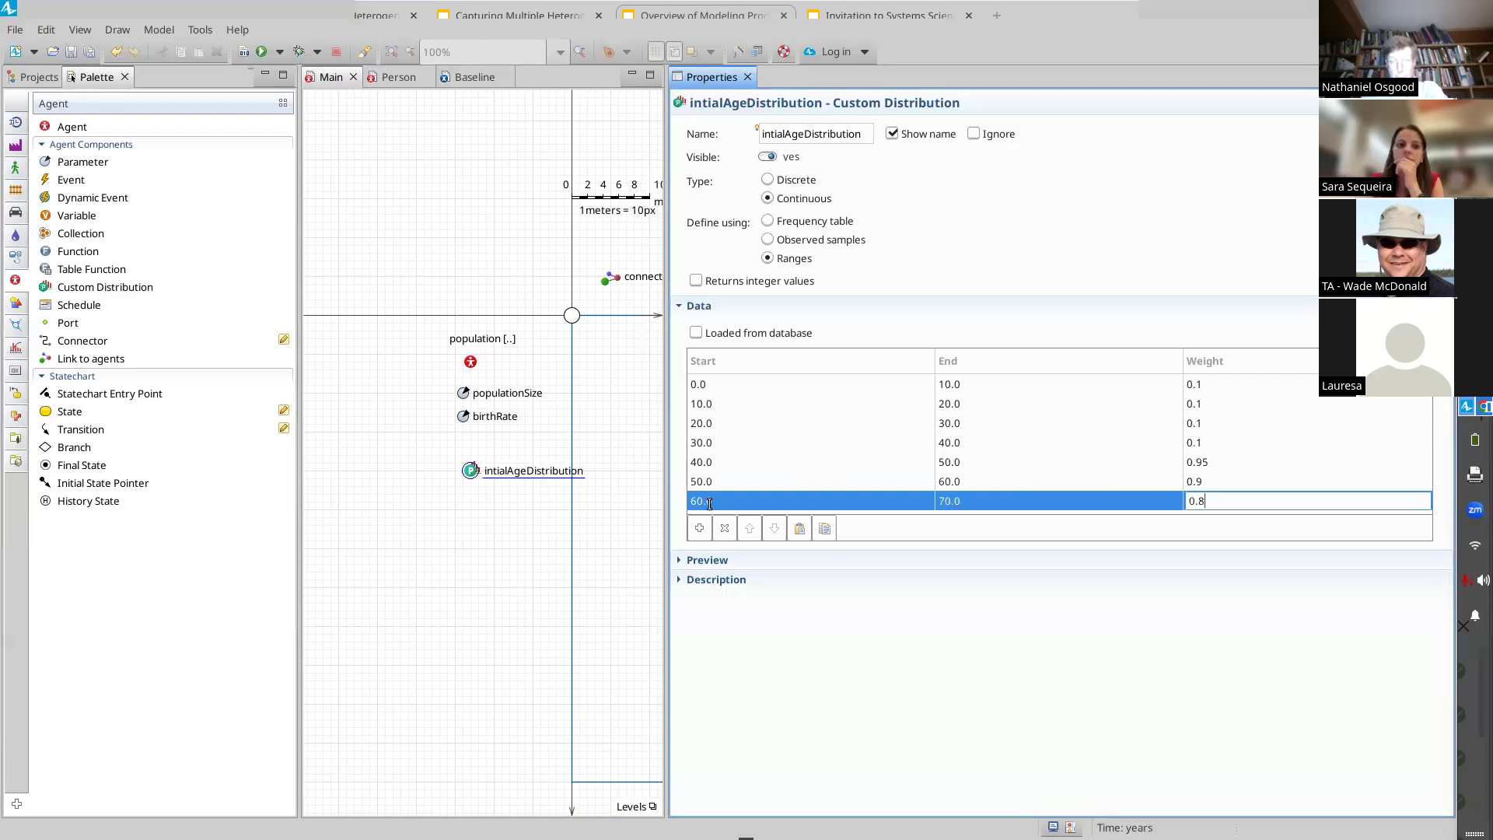
left_click(709, 503)
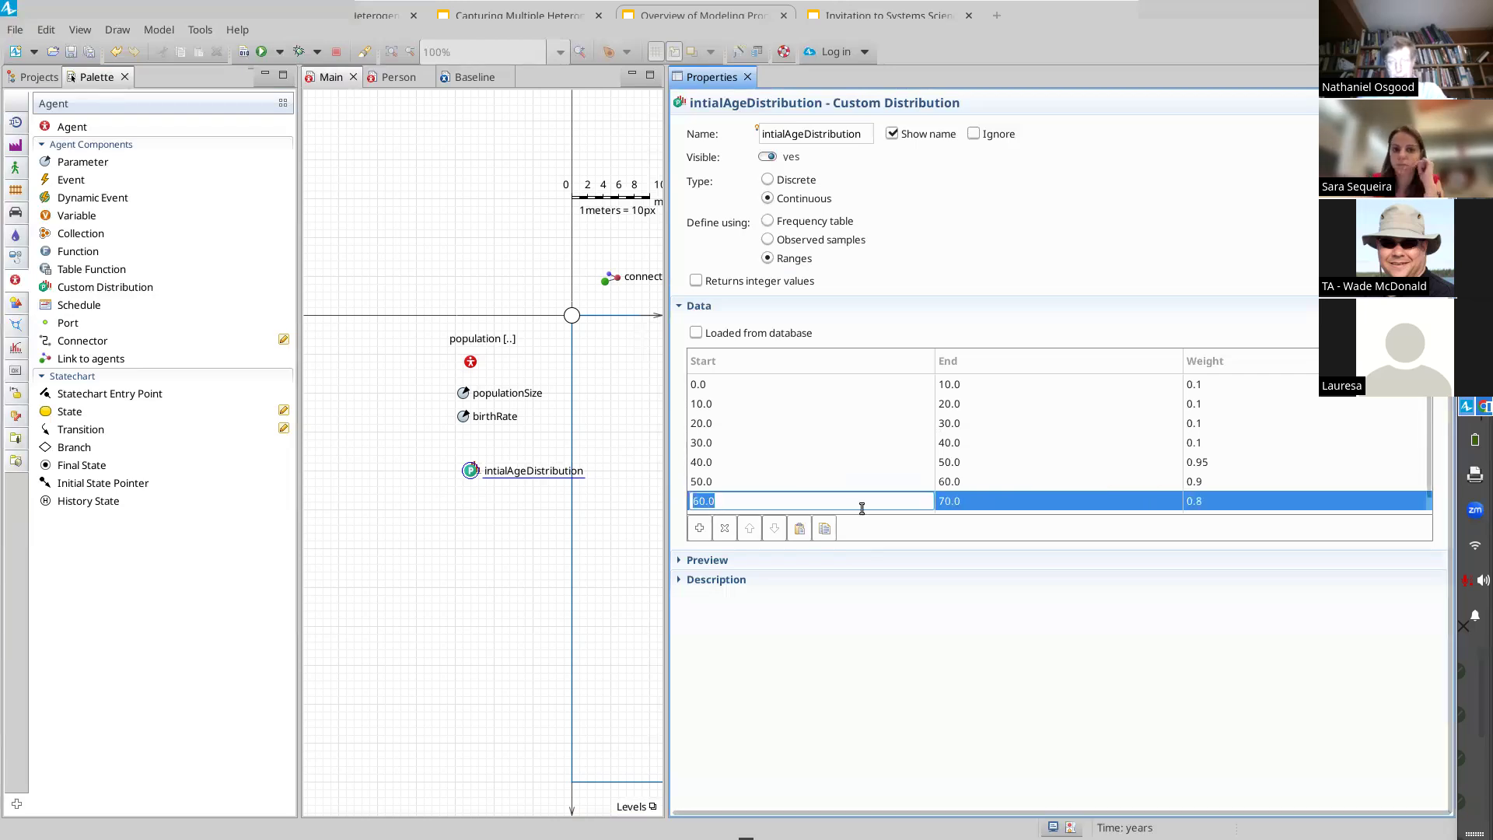
left_click_drag(1427, 432, 1427, 510)
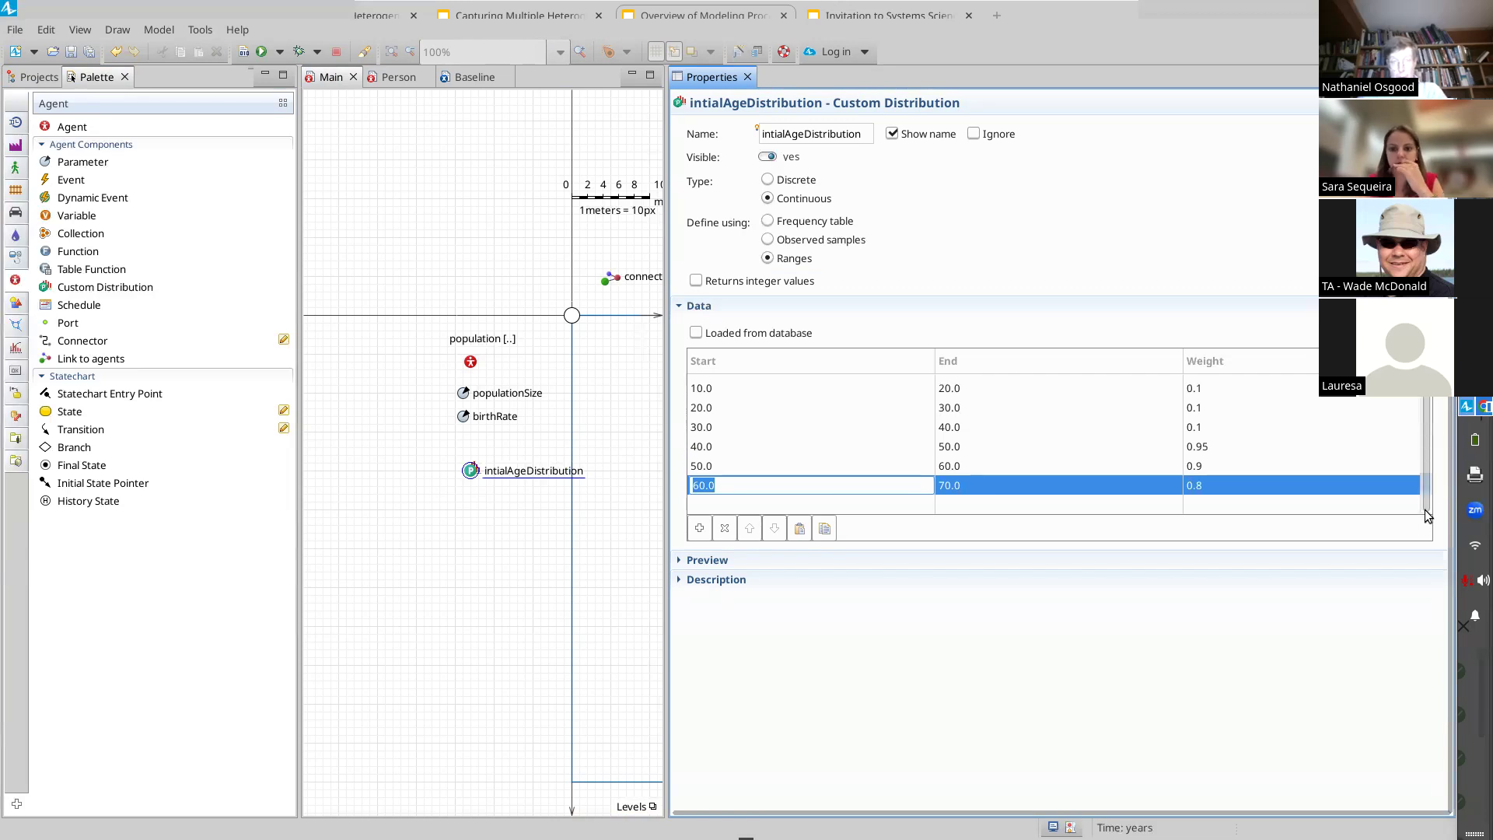
Step: Add an eighth age range from 70 to 80 with weight 0.6
left_click(908, 503)
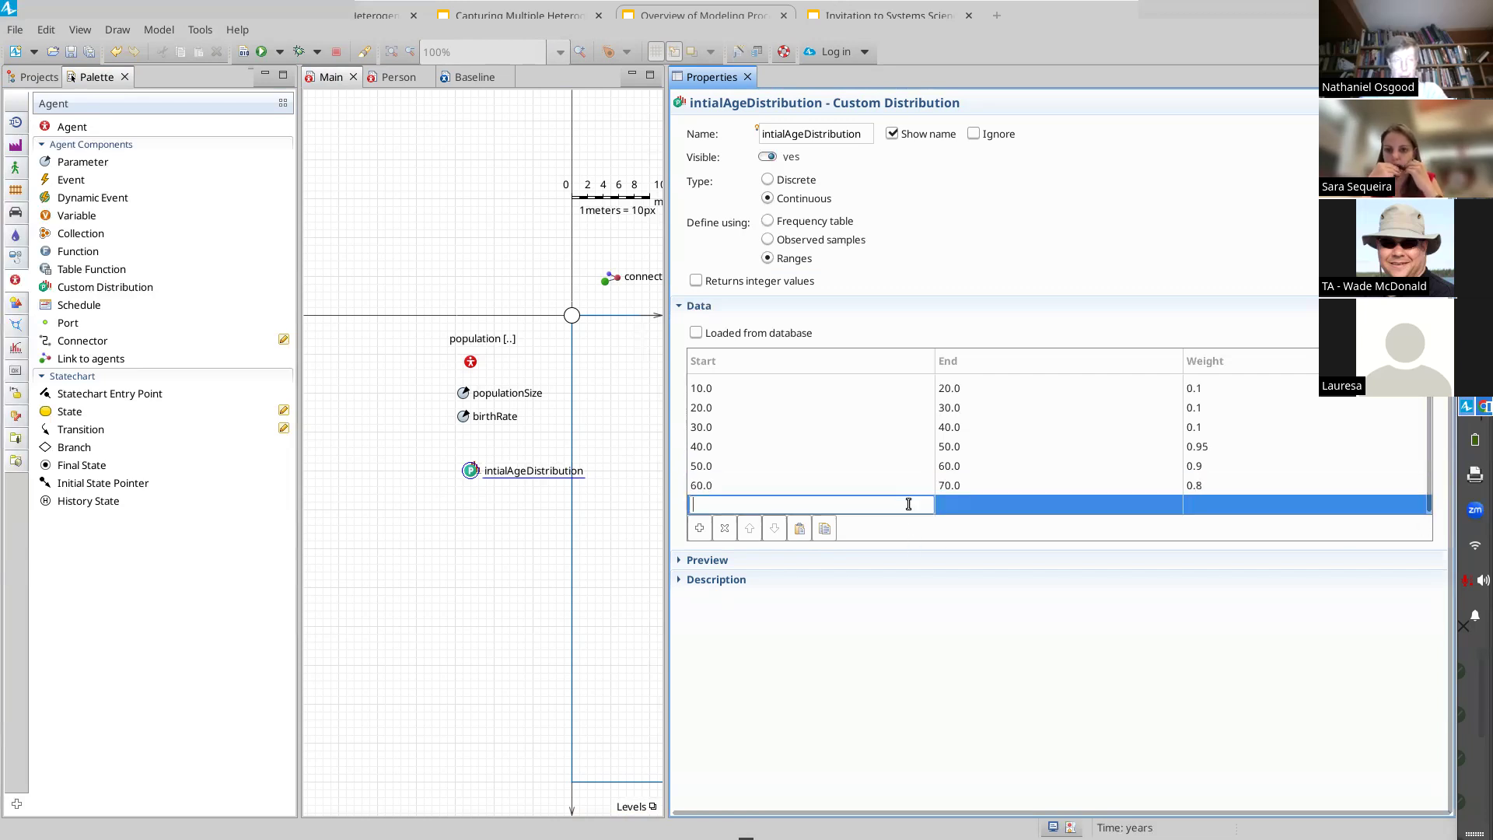
type("70")
key("Tab")
type("0.")
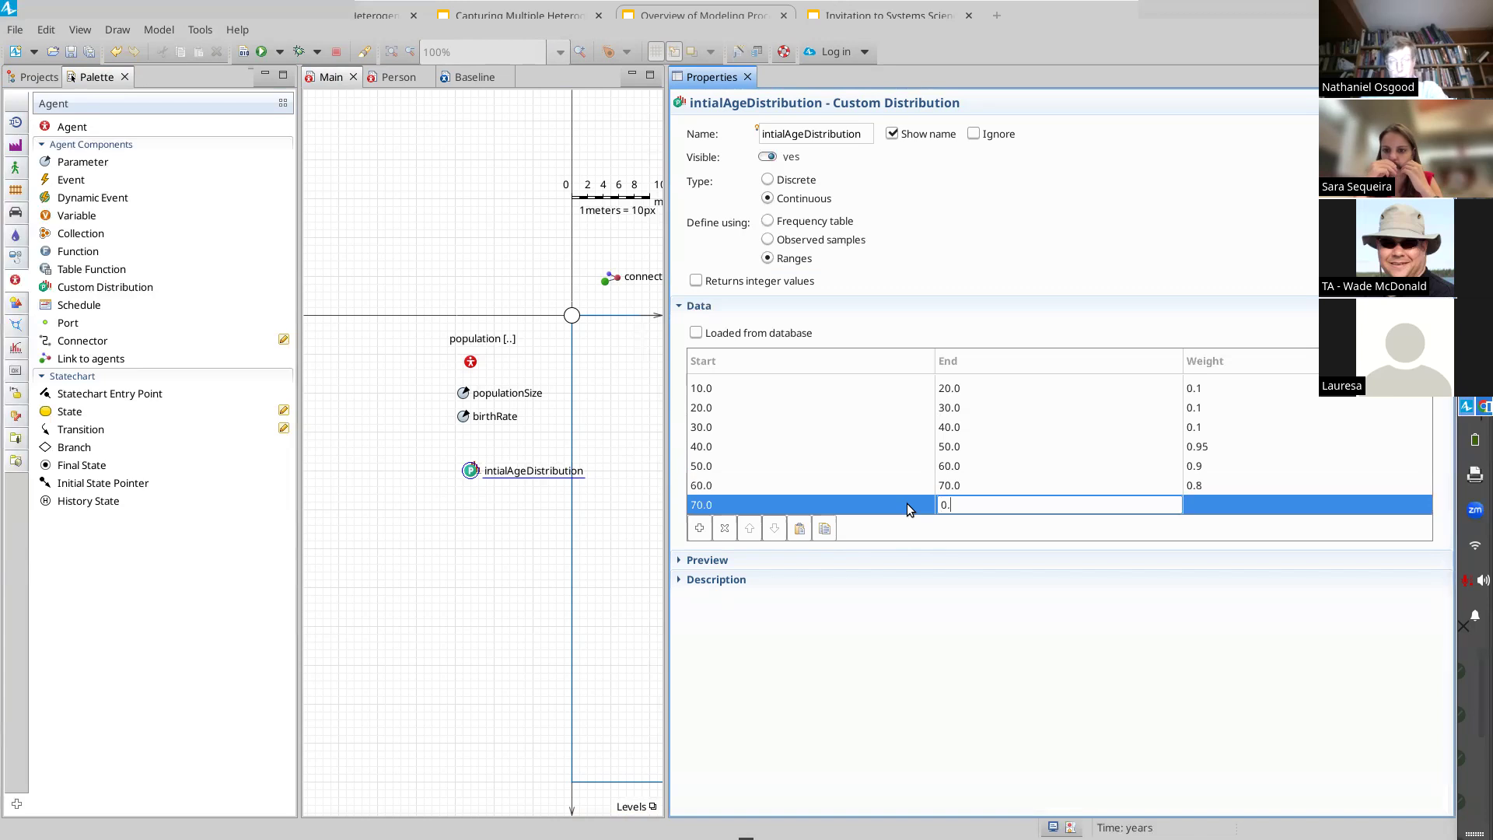
type("8")
key("Tab")
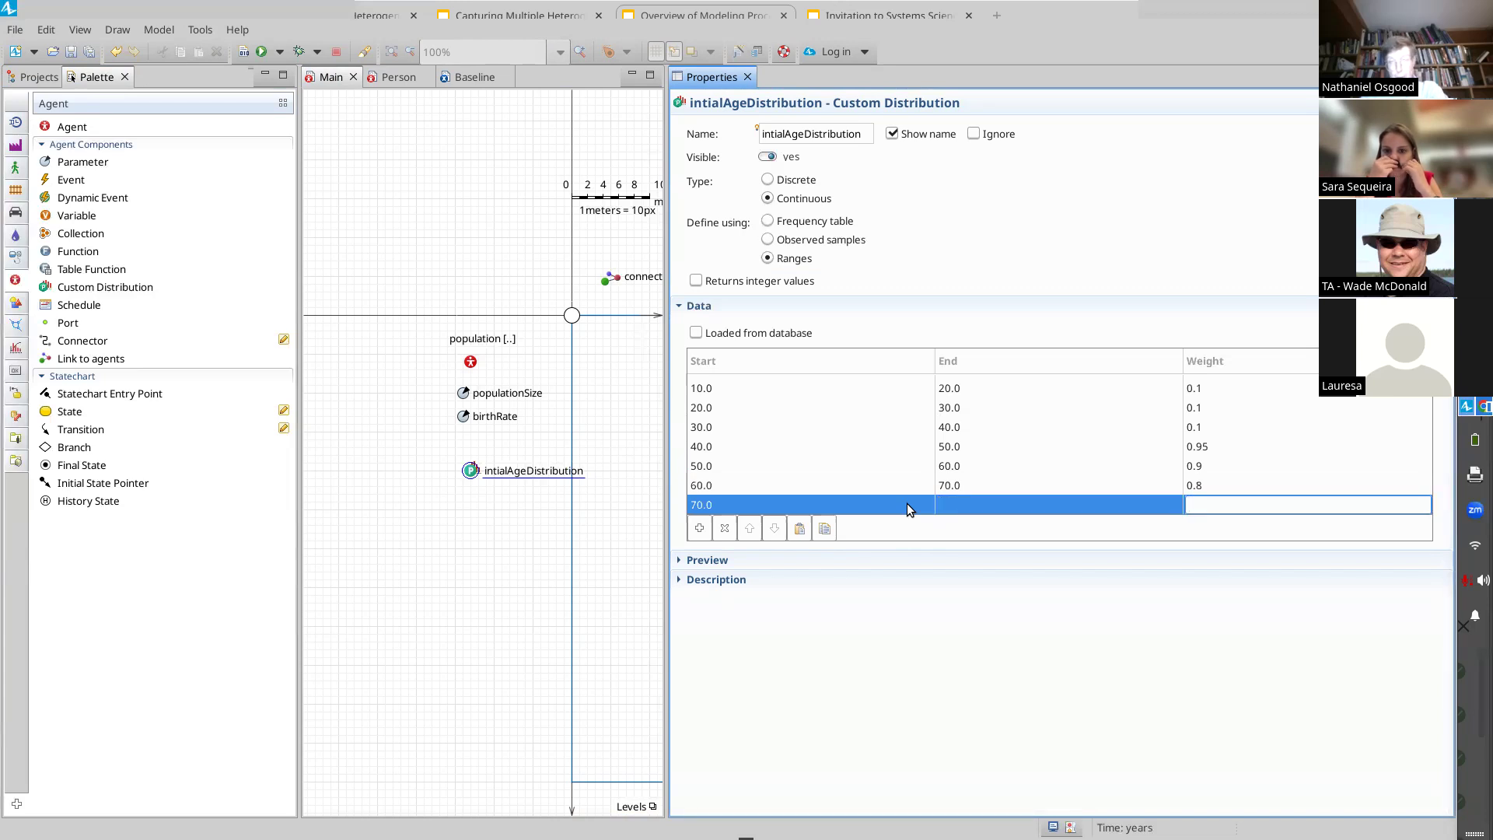
type("0.6")
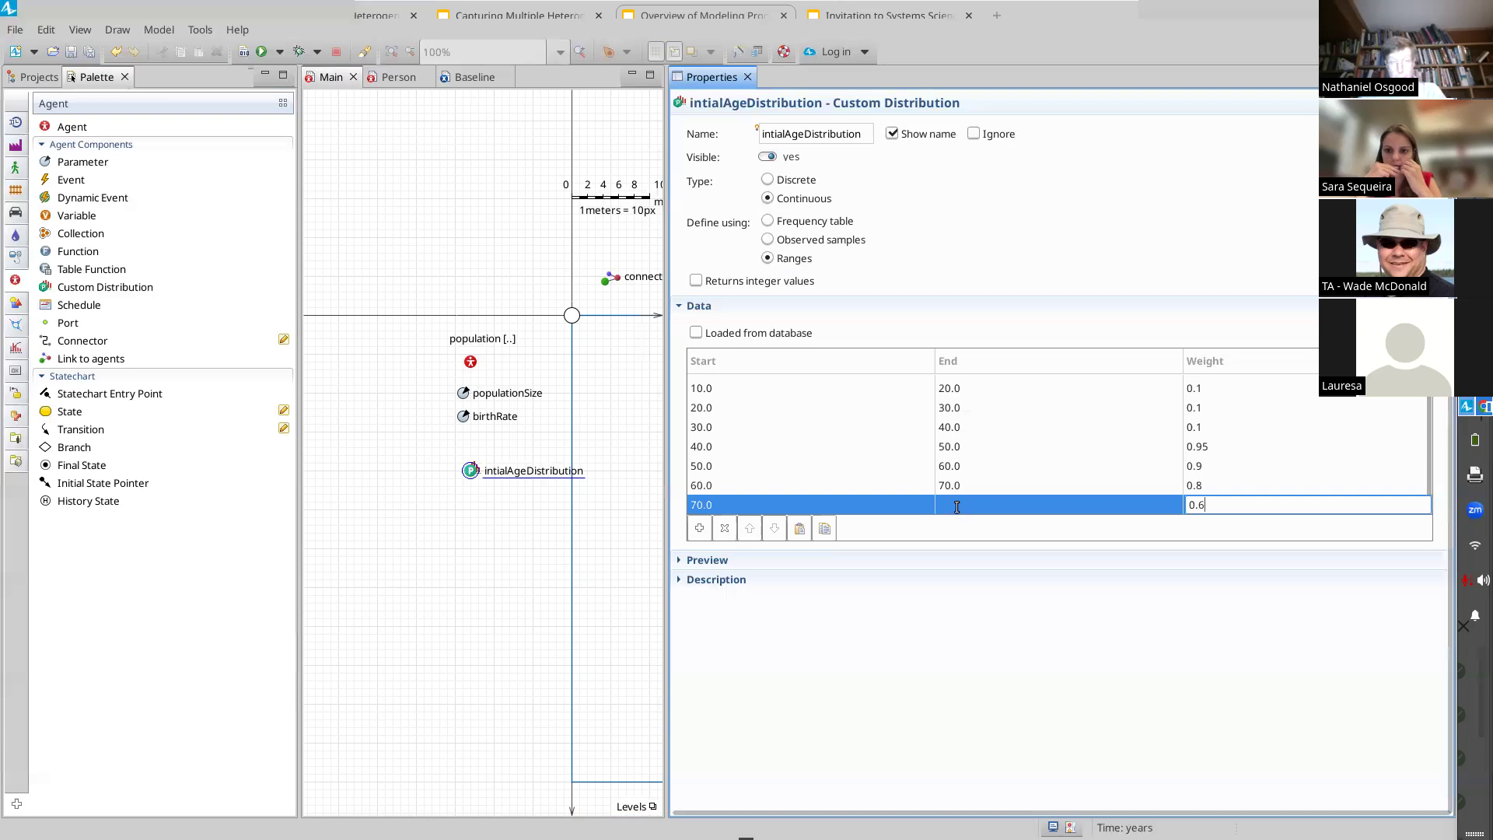
left_click(956, 507)
type("80")
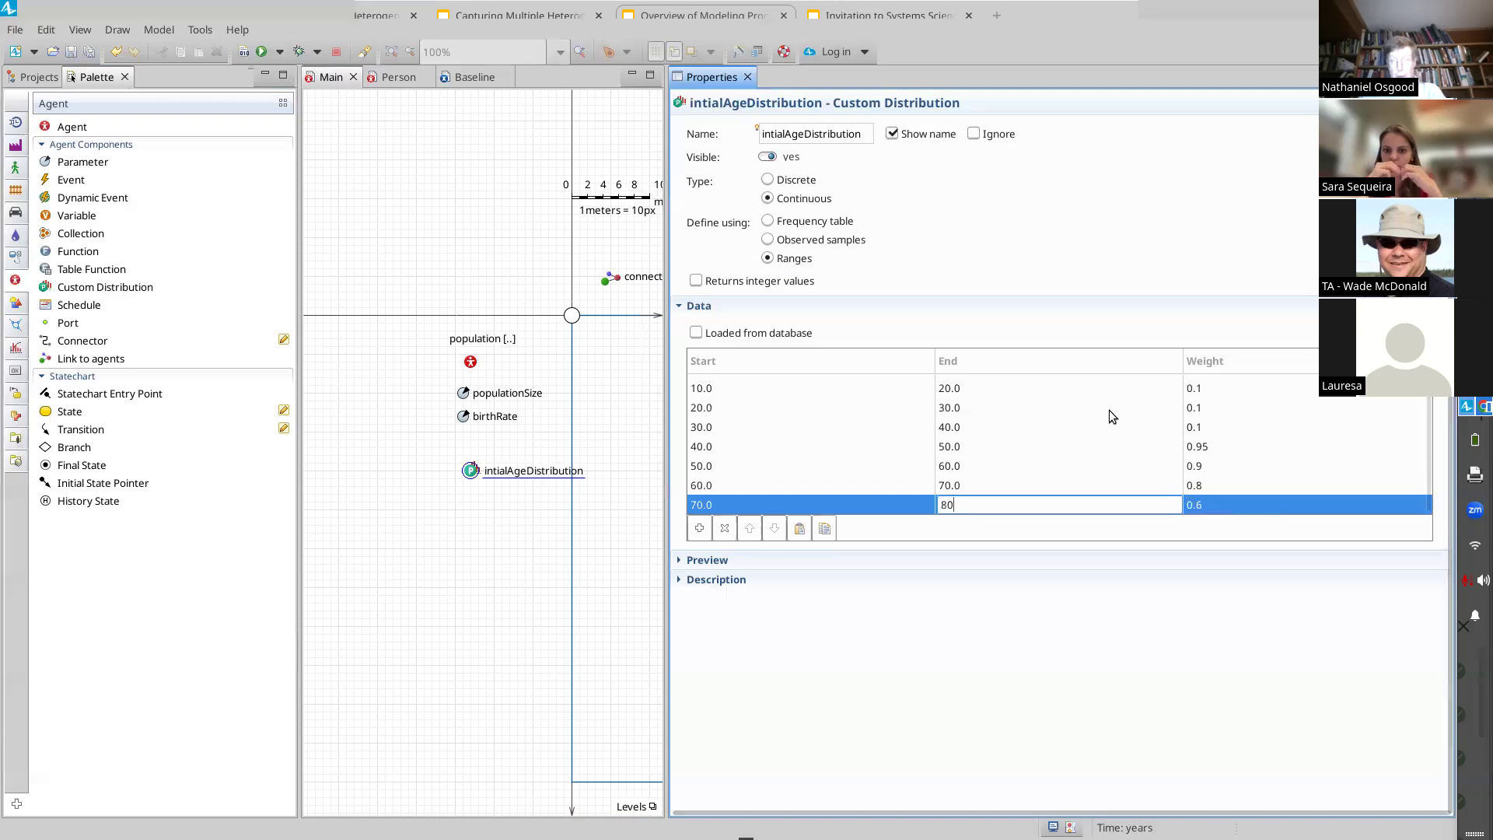
left_click(699, 528)
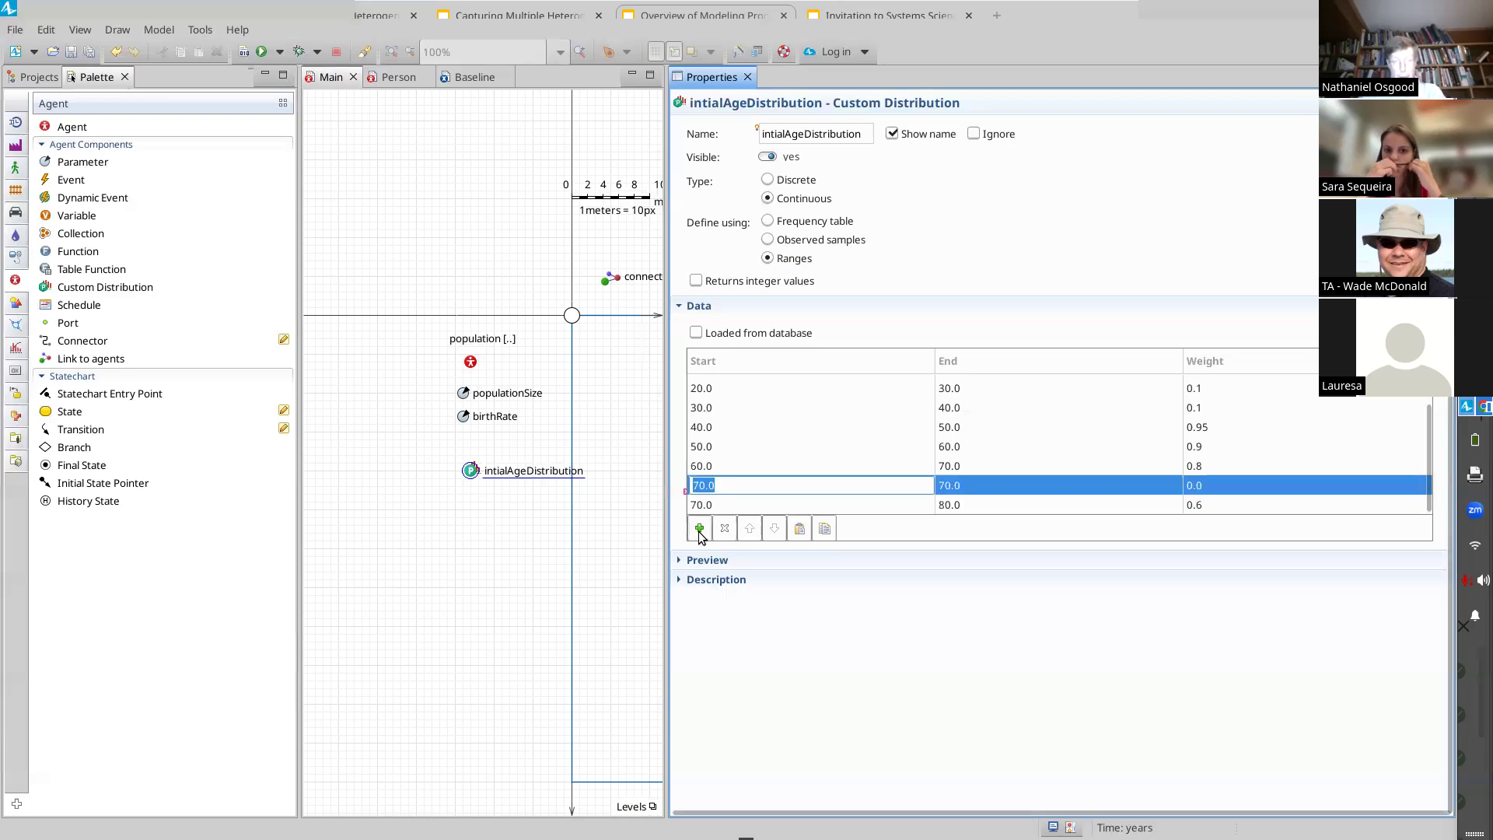
scroll(774, 497, "down", 1)
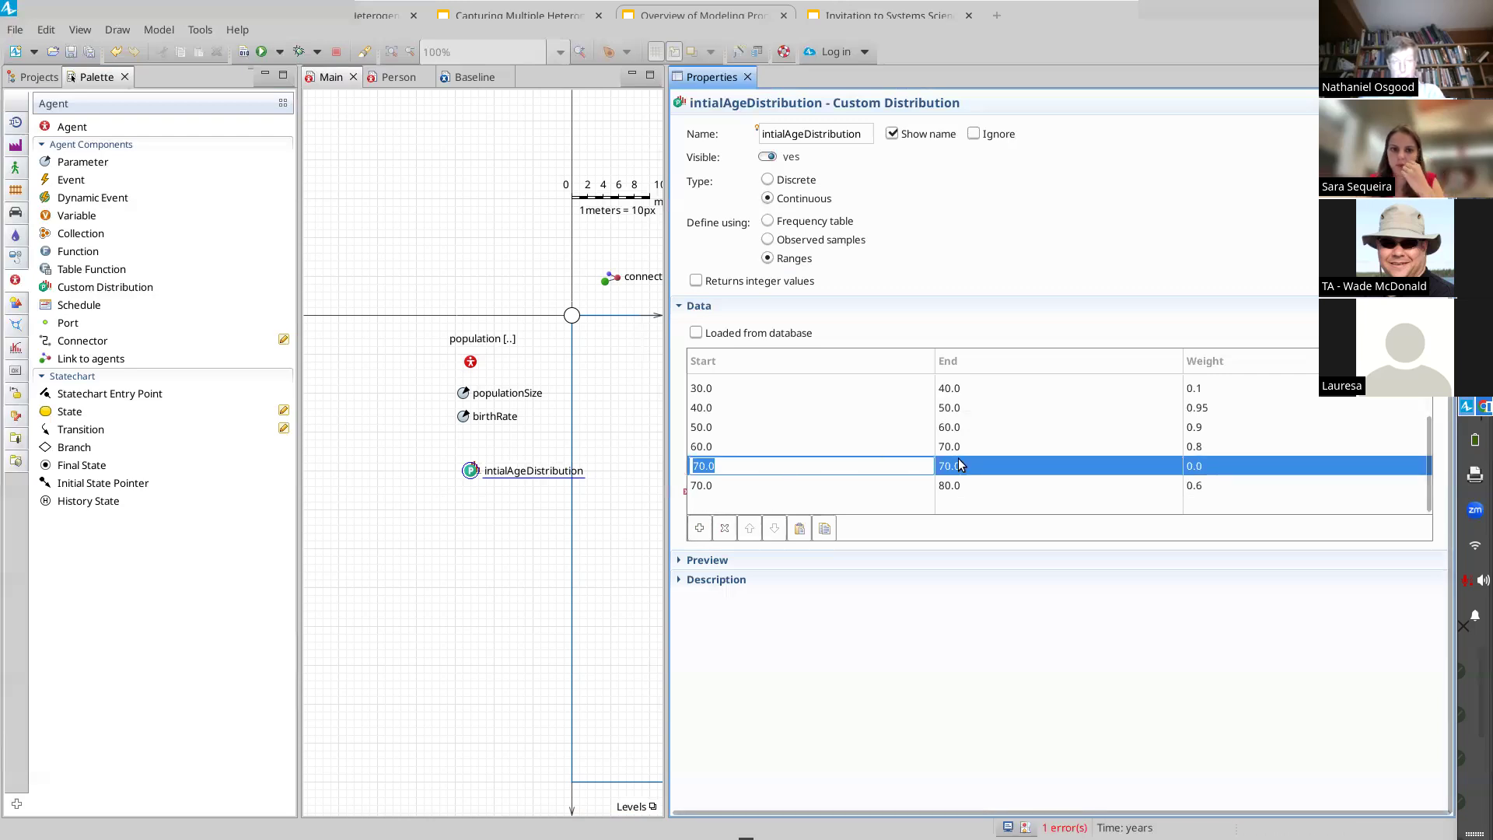
left_click(725, 528)
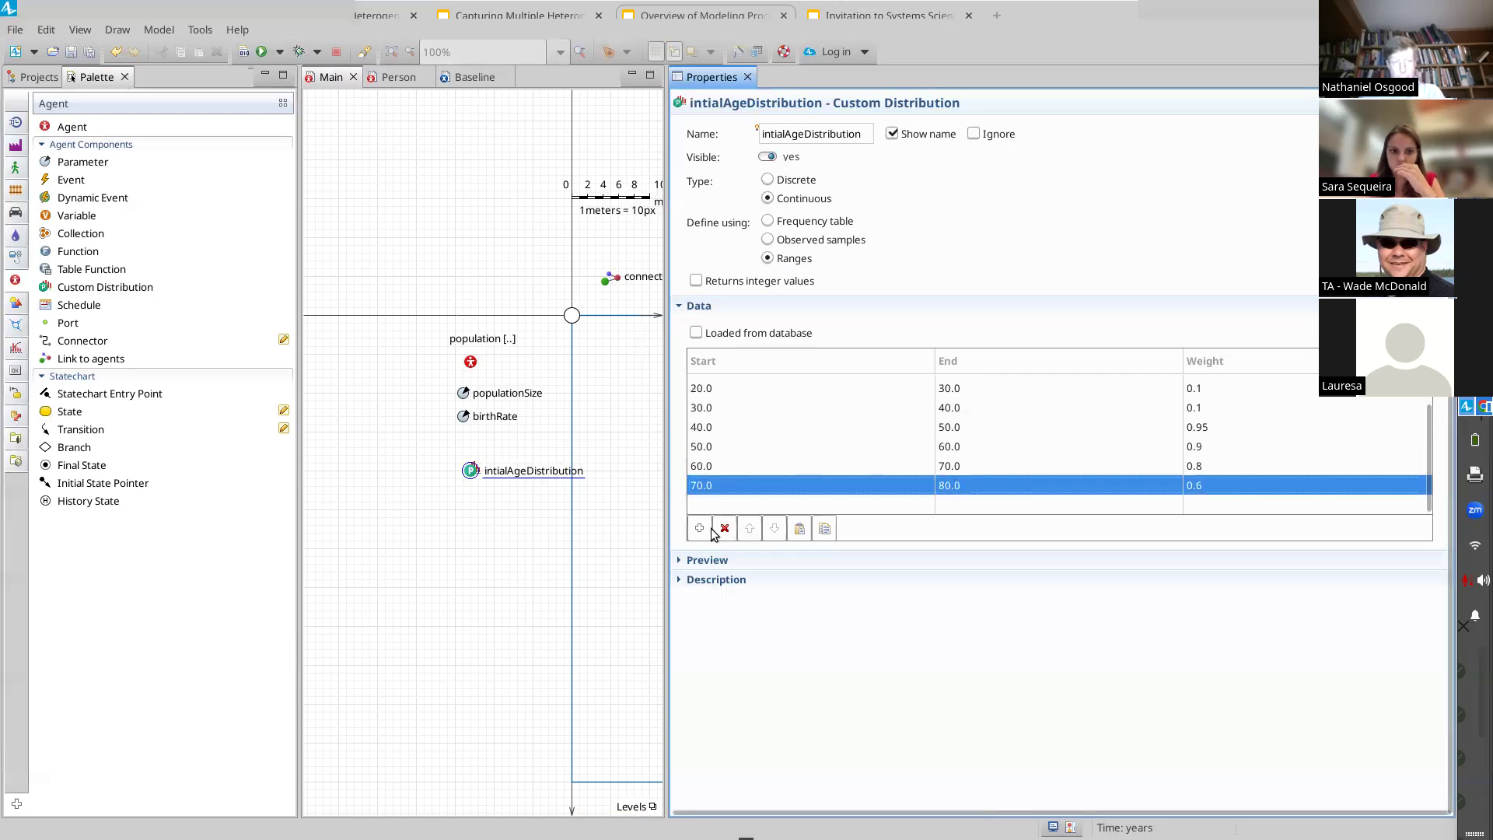
Step: Add a ninth age range from 80 to 90 with weight 0.4, placed after the 70 to 80 range
left_click(700, 528)
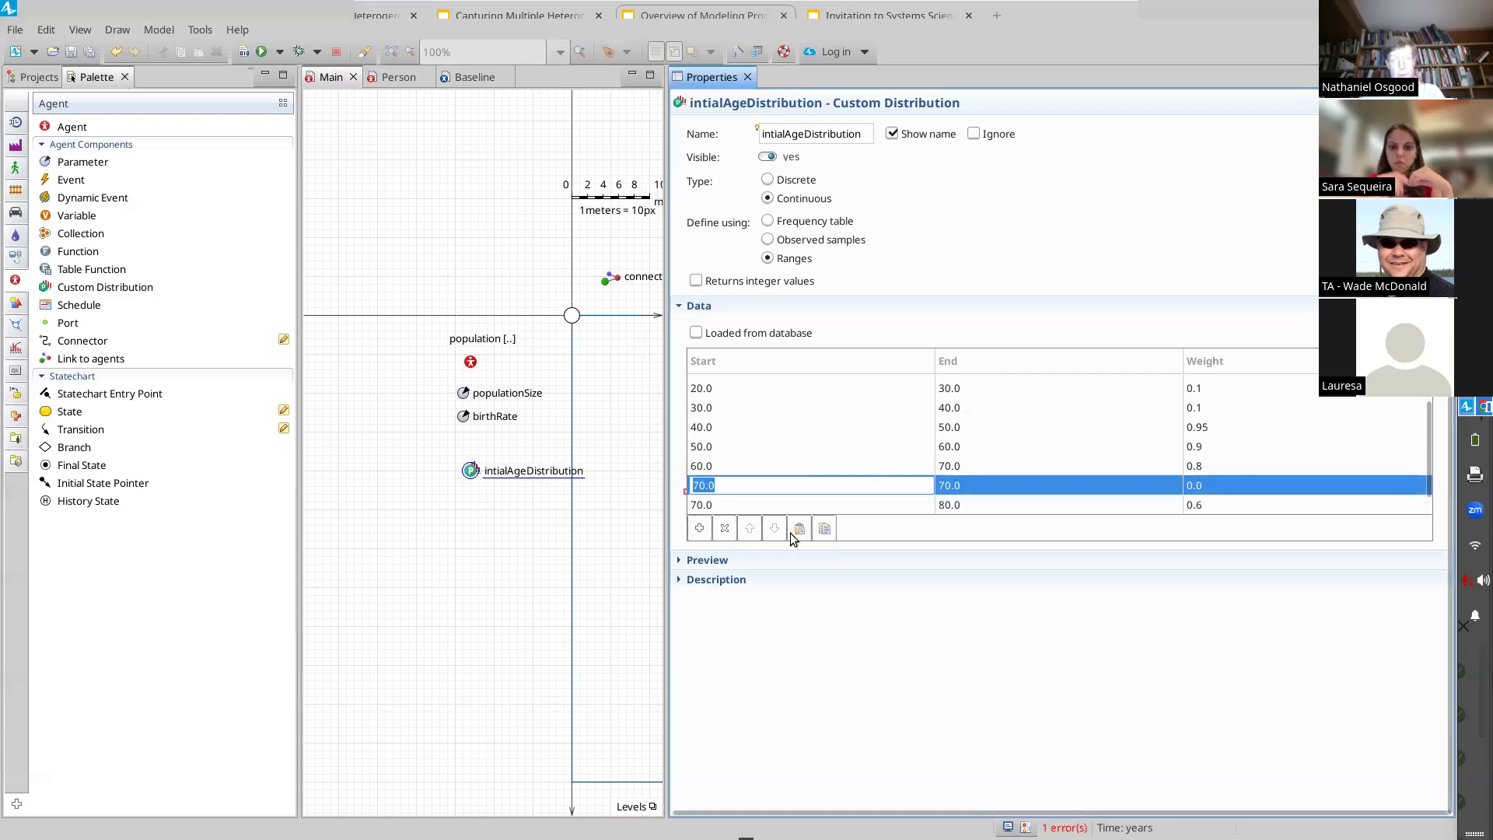
left_click(749, 504)
left_click(749, 528)
left_click(750, 502)
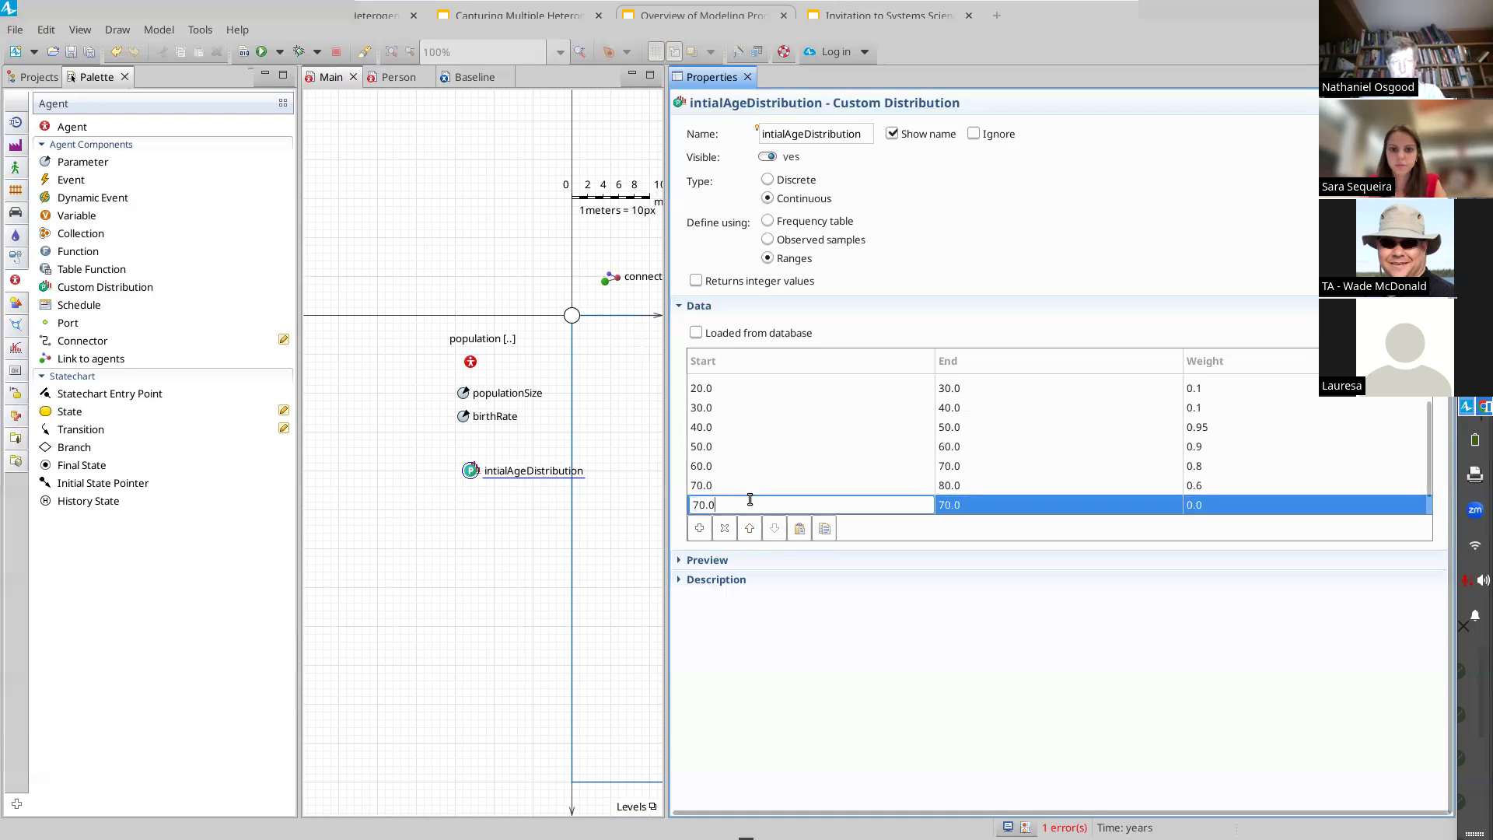
key("BackSpace")
key("BackSpace")
key("BackSpace")
key("BackSpace")
type("80.0")
key("Tab")
type("90.0")
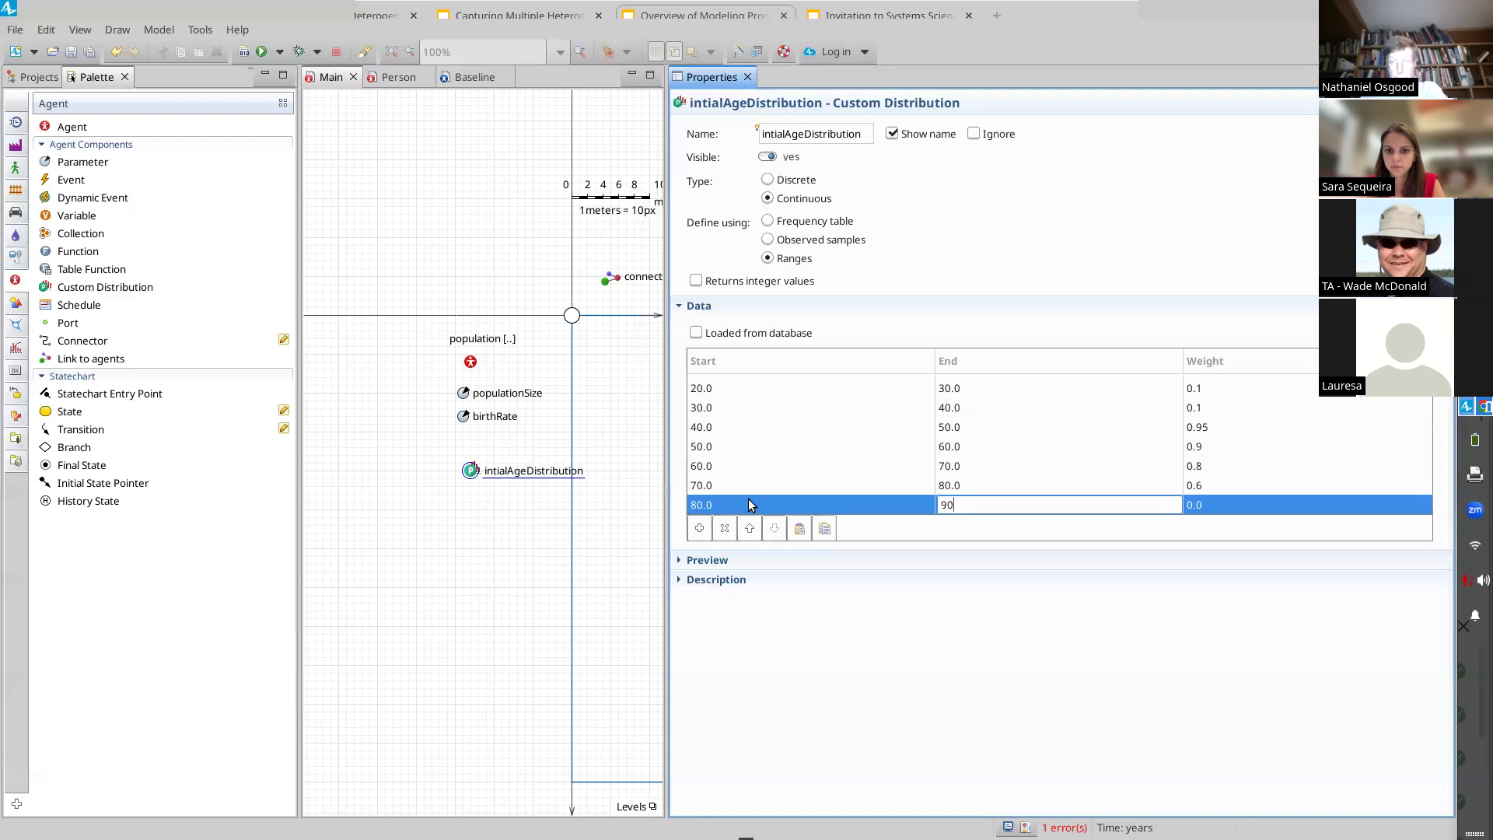
key("Tab")
type("0.")
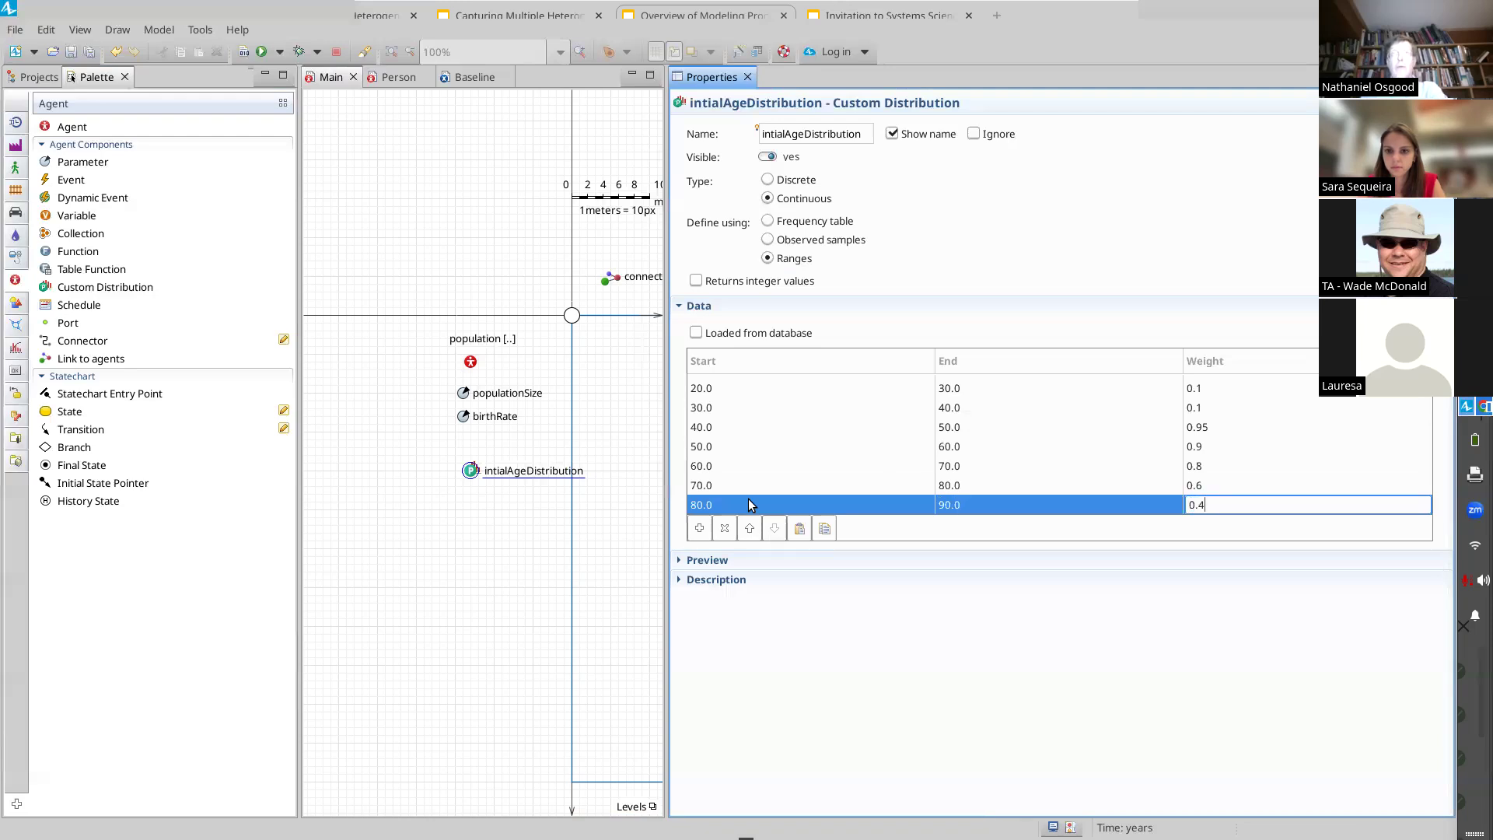
scroll(789, 418, "down", 1)
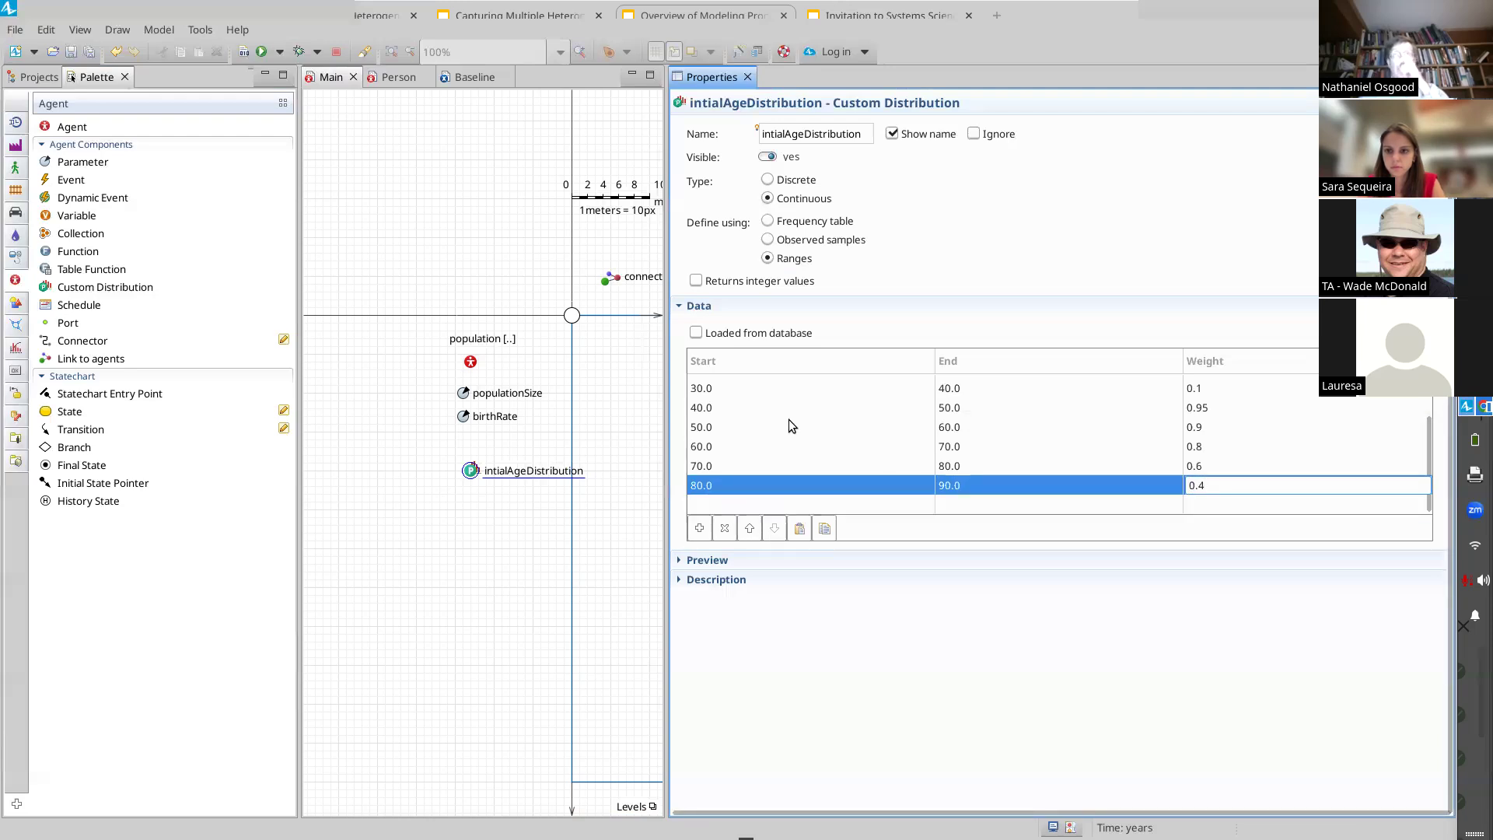
left_click(787, 504)
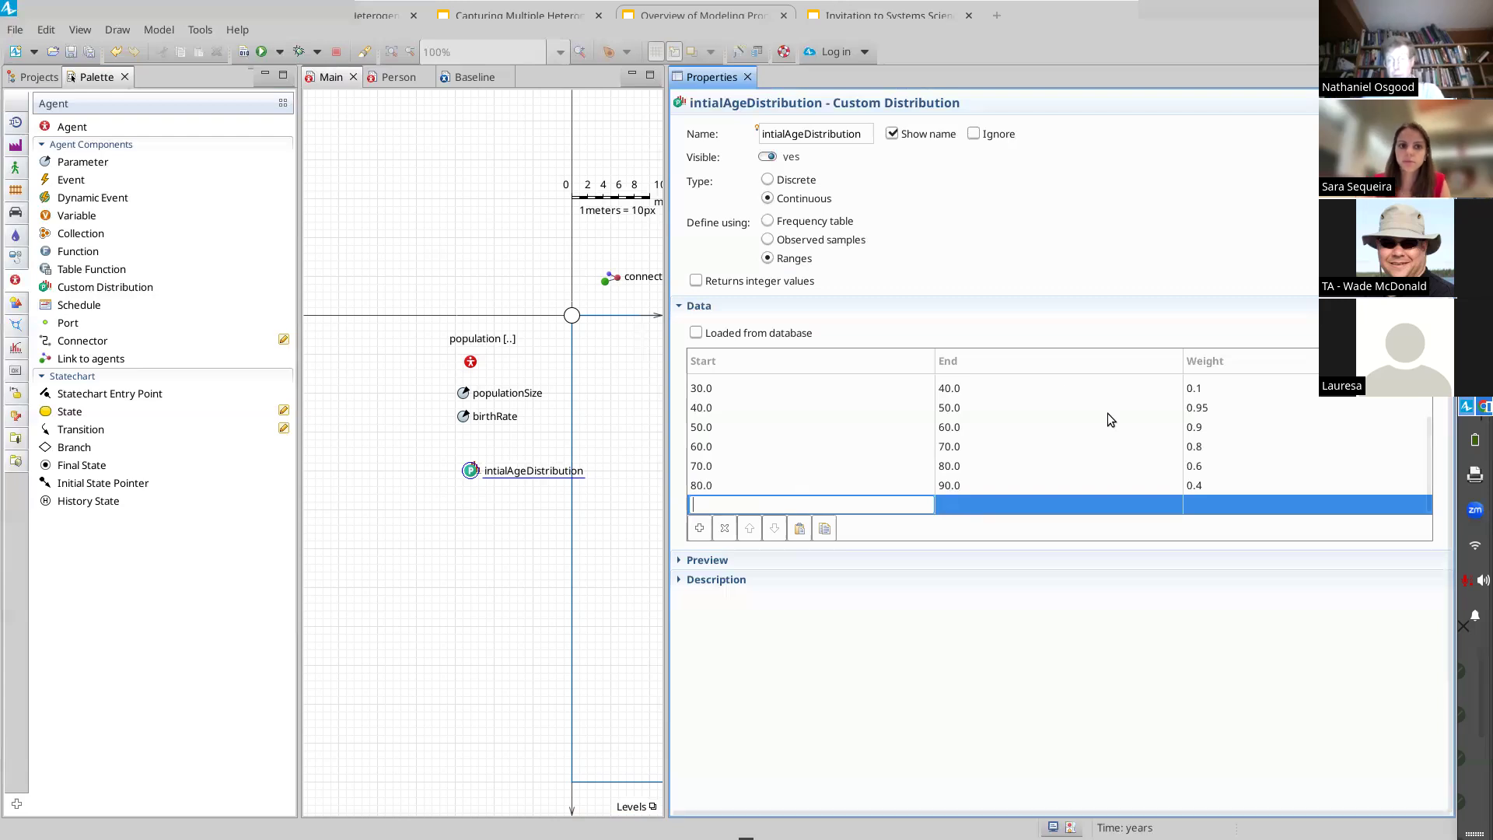
Step: Set the weights of the four age ranges between 0 and 40 to 1 each
left_click(1209, 426)
scroll(1220, 389, "up", 2)
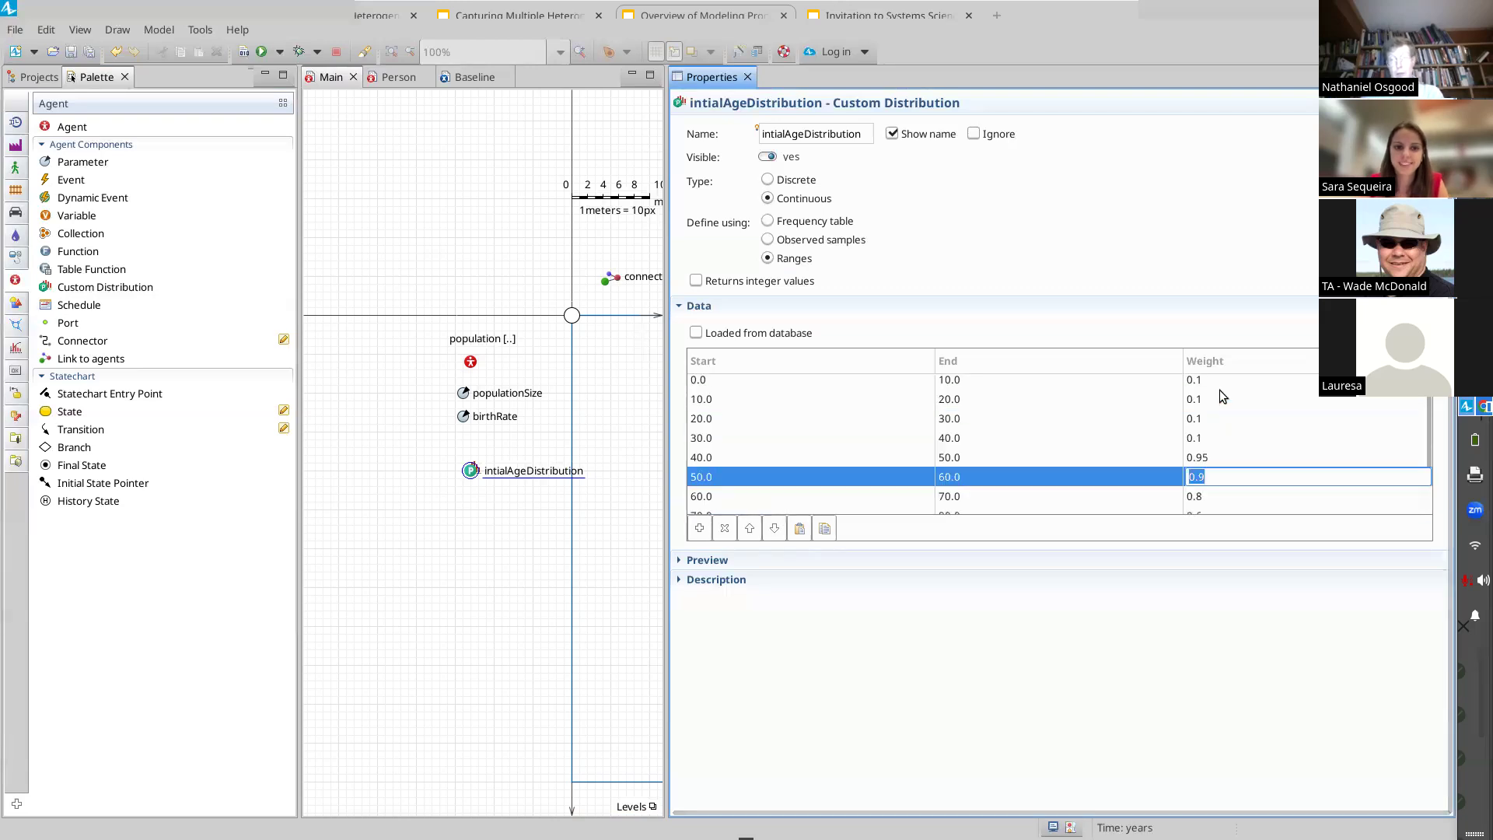
left_click(1219, 390)
type("1")
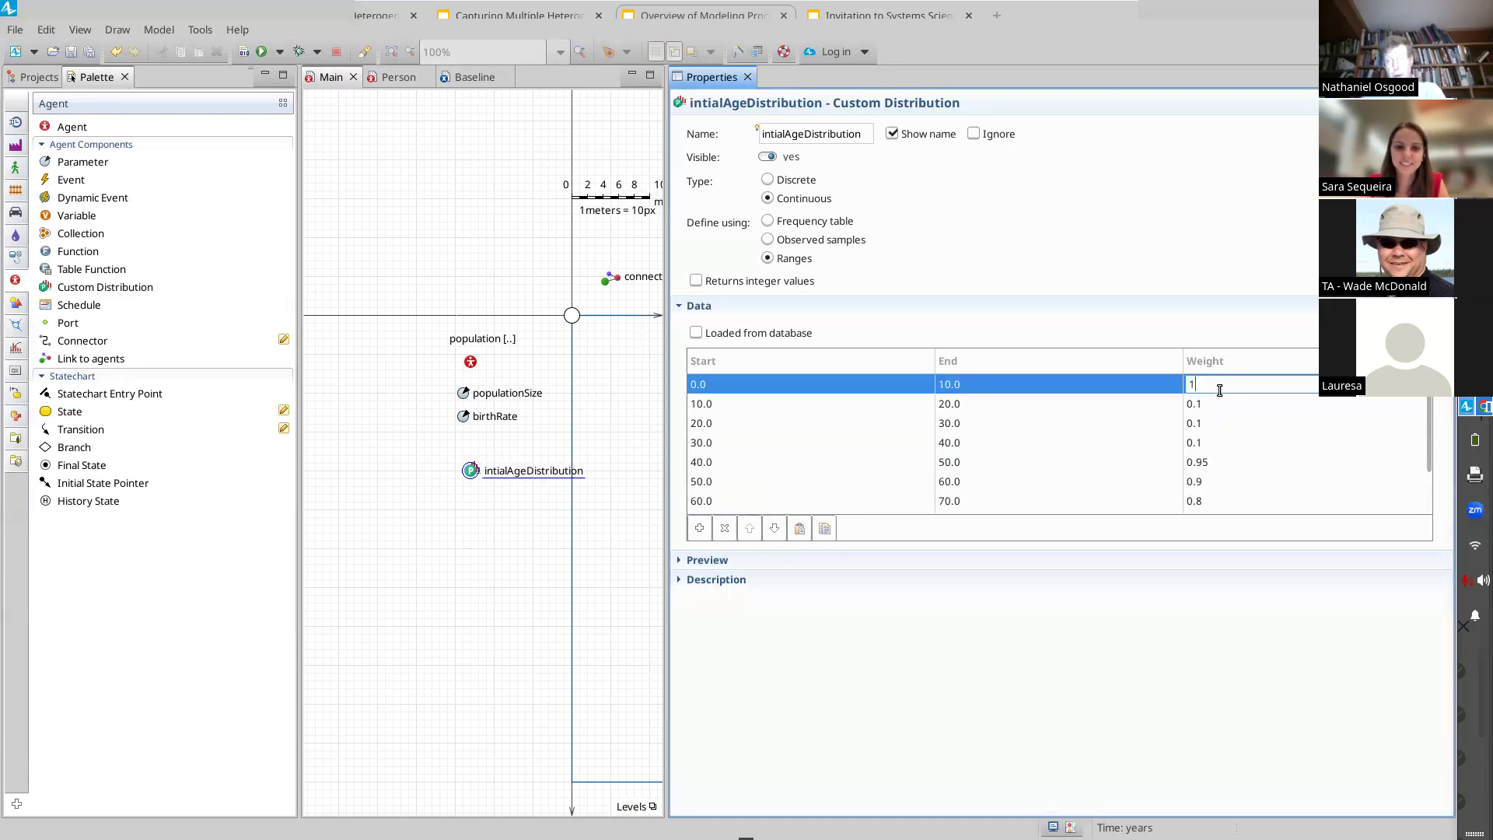
left_click(1208, 403)
type("1")
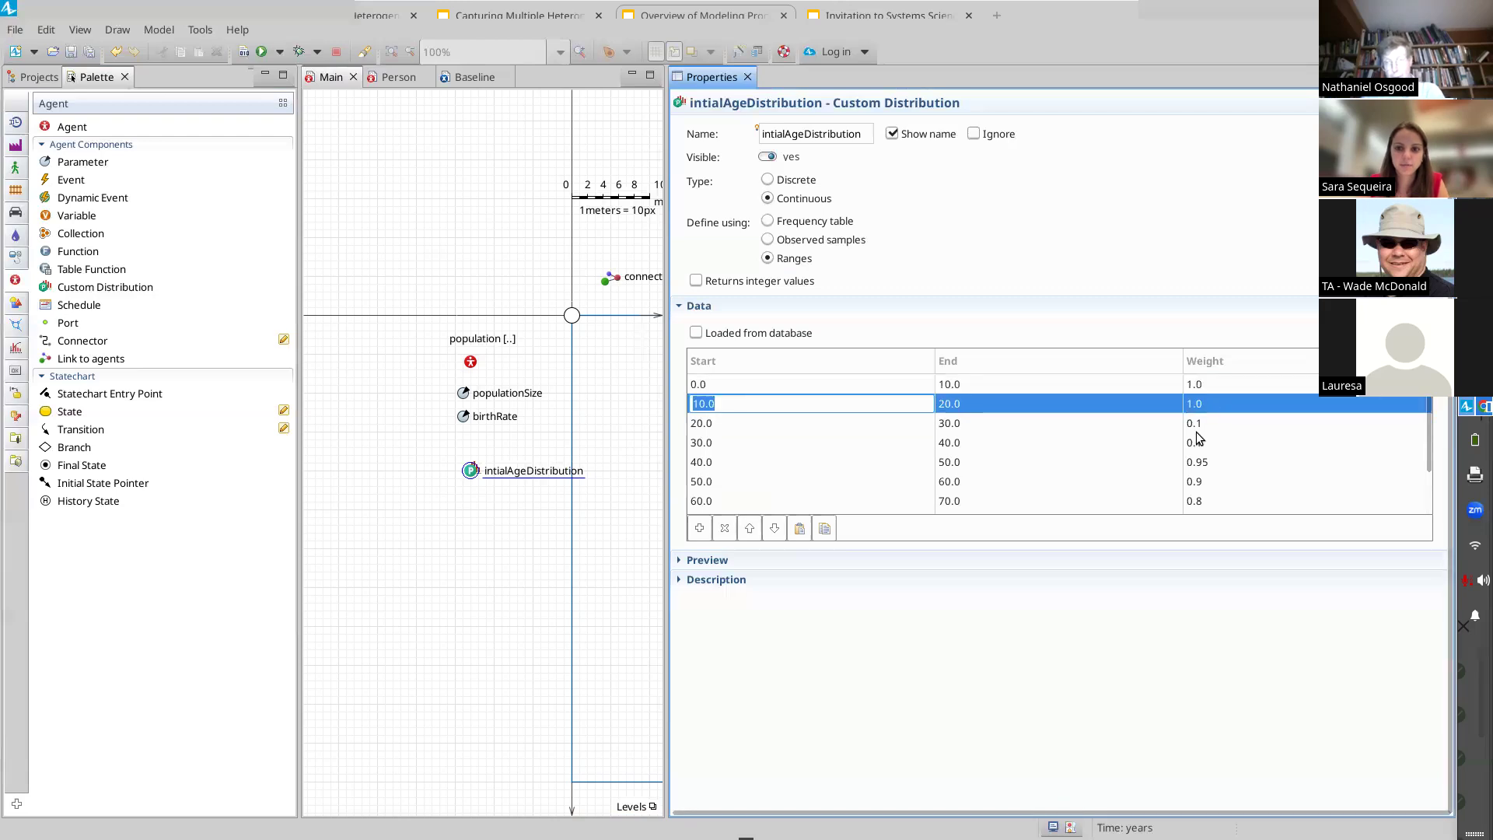
left_click(1195, 423)
type("1")
key("Tab")
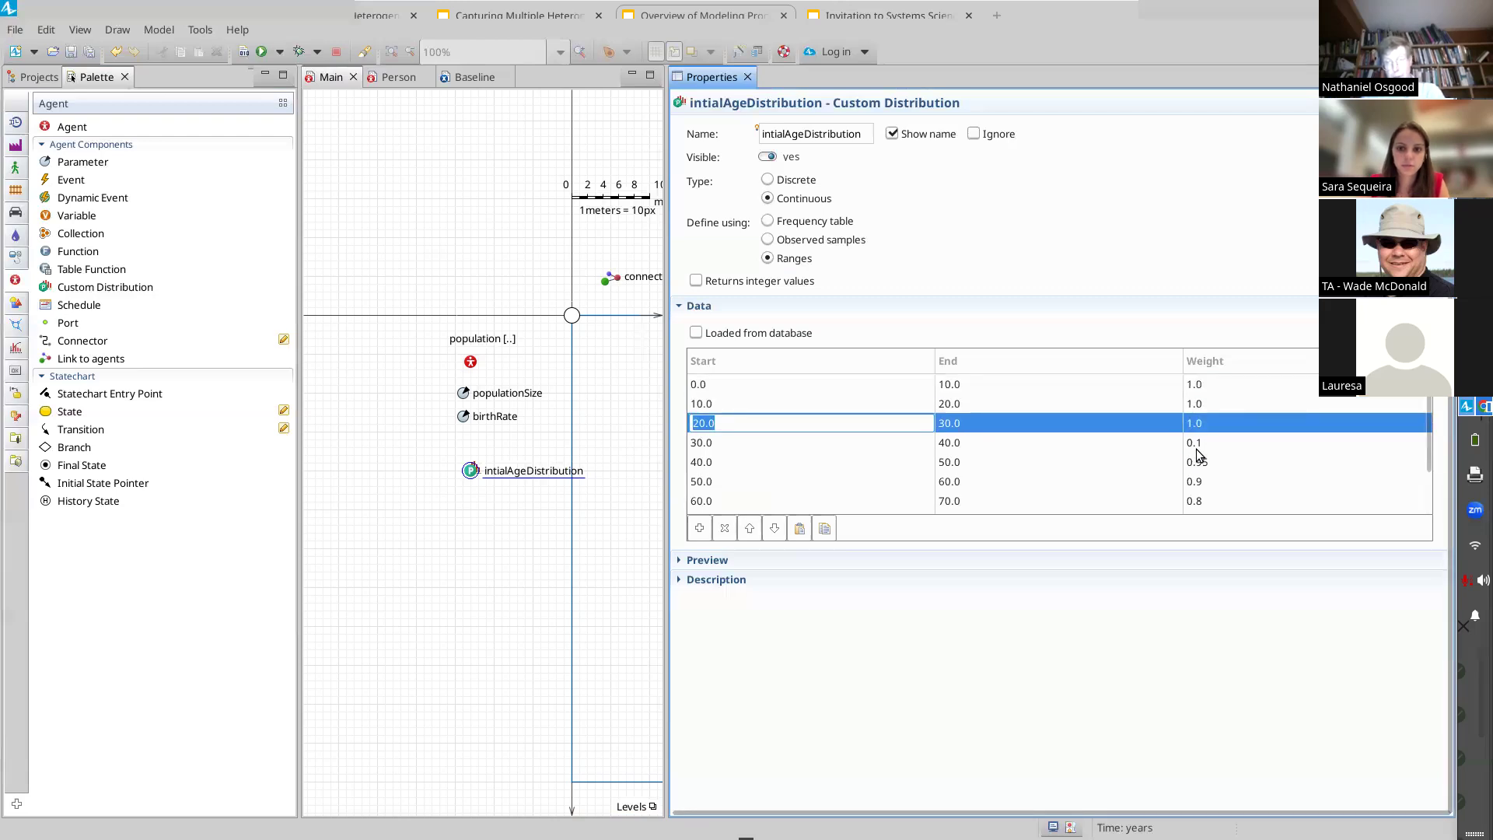
left_click(1194, 445)
type("1")
key("Tab")
Step: Add a tenth age range from 90 to 100 with weight 0.1
scroll(1197, 467, "down", 2)
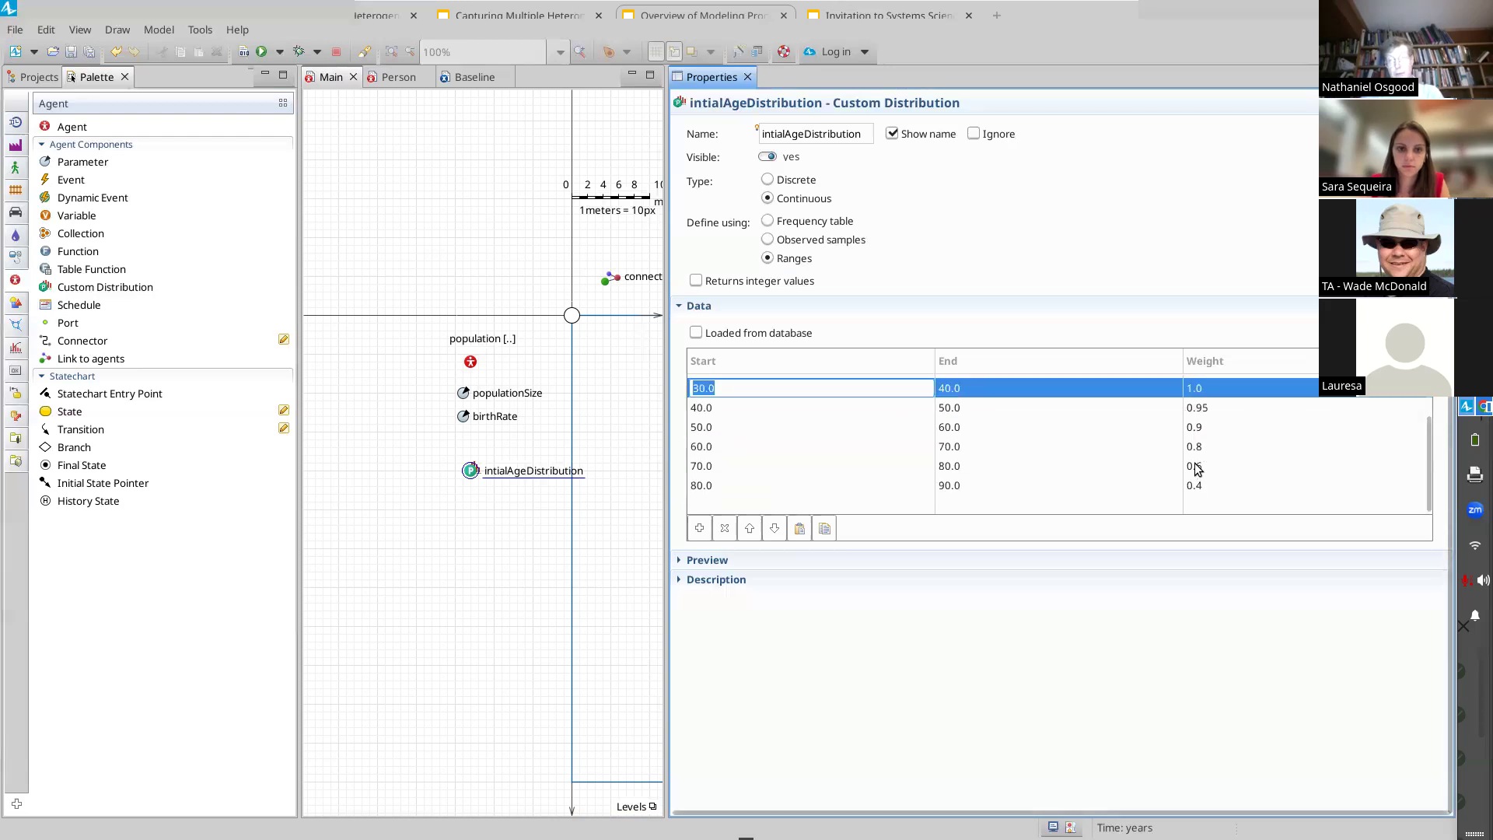
left_click(907, 498)
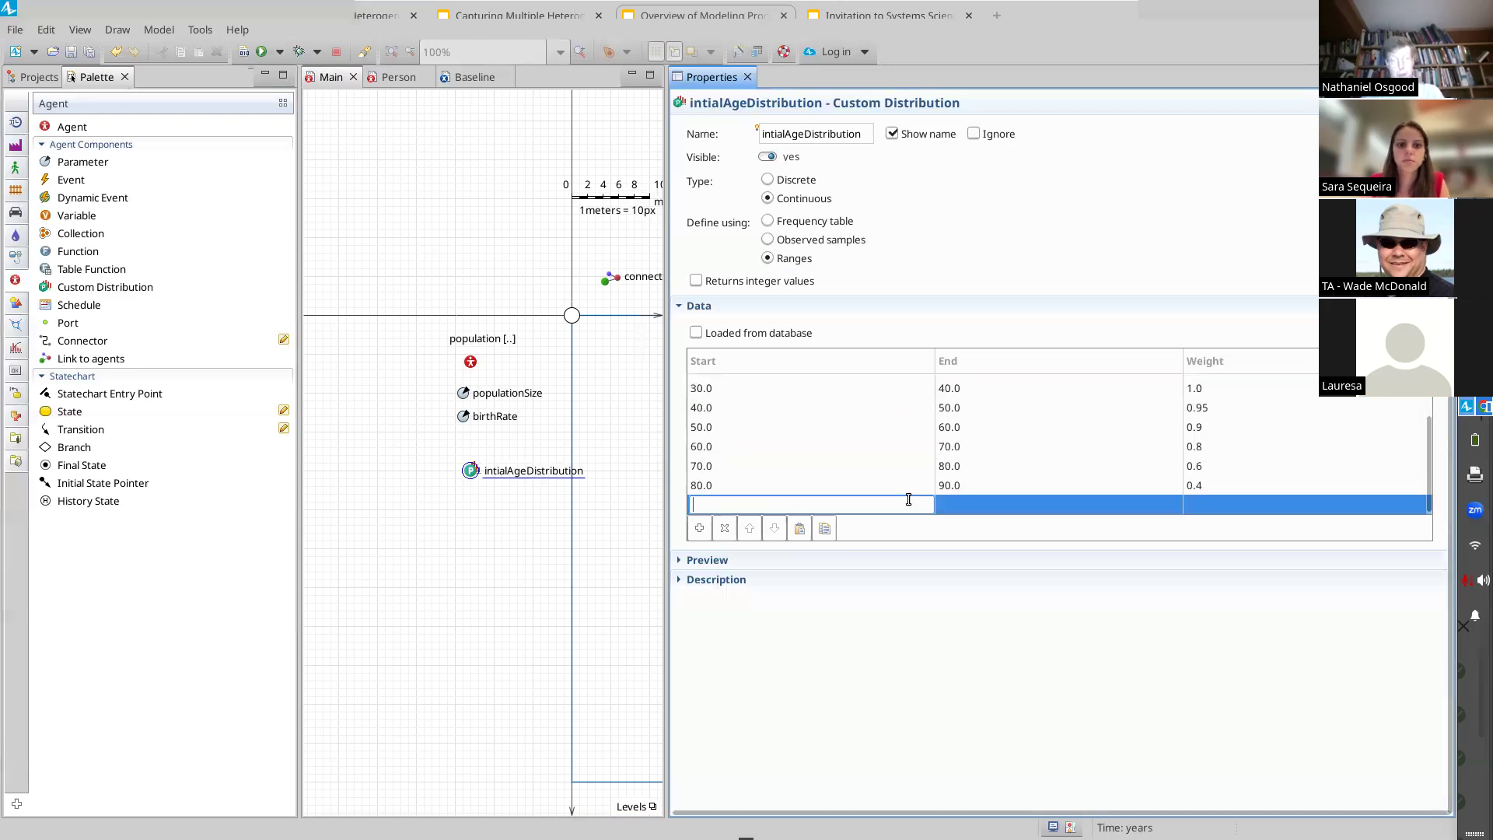
type("90")
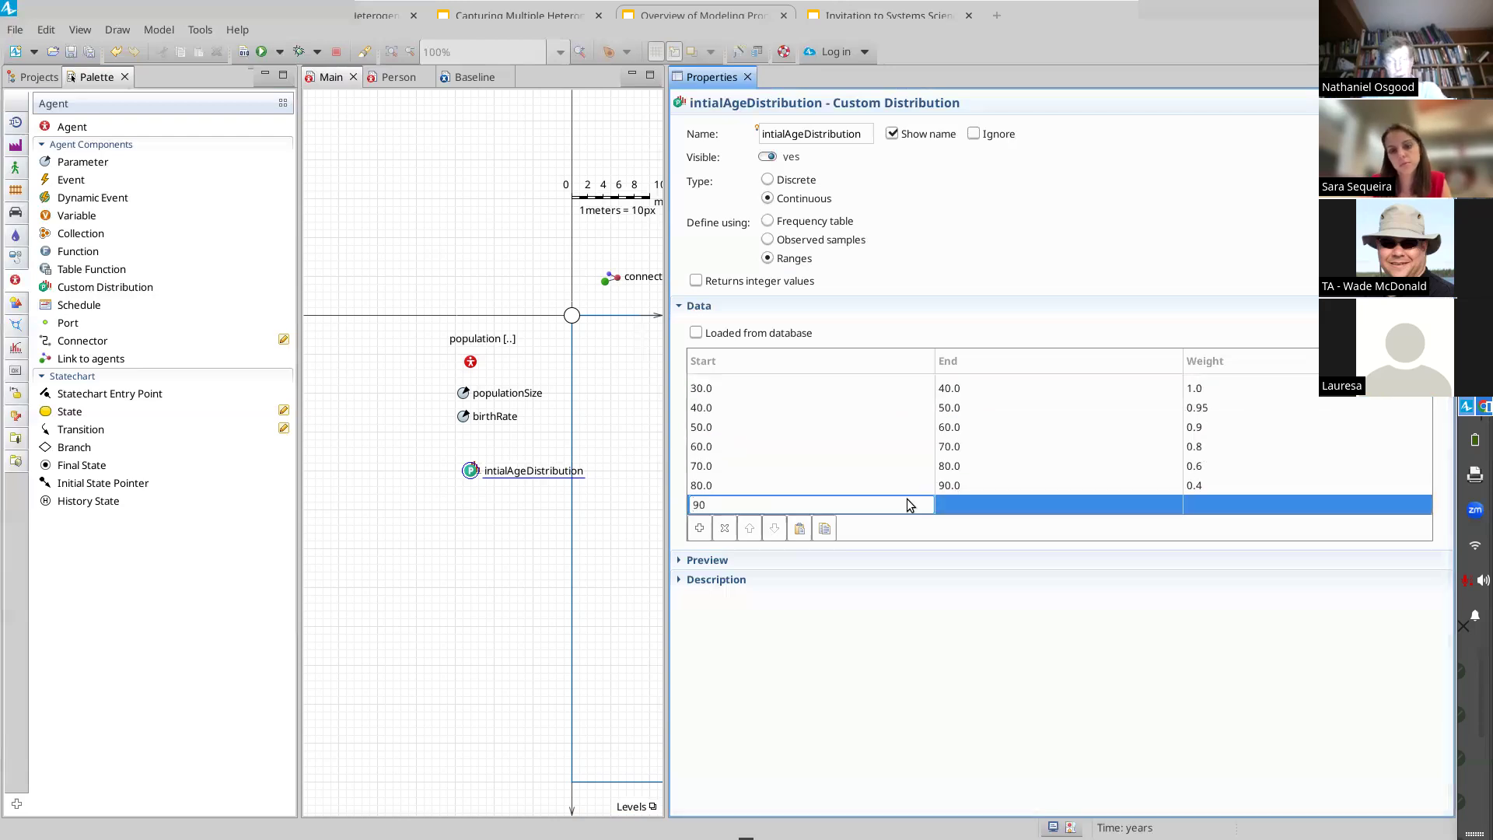
key("Tab")
type("100")
key("Tab")
type("0.1")
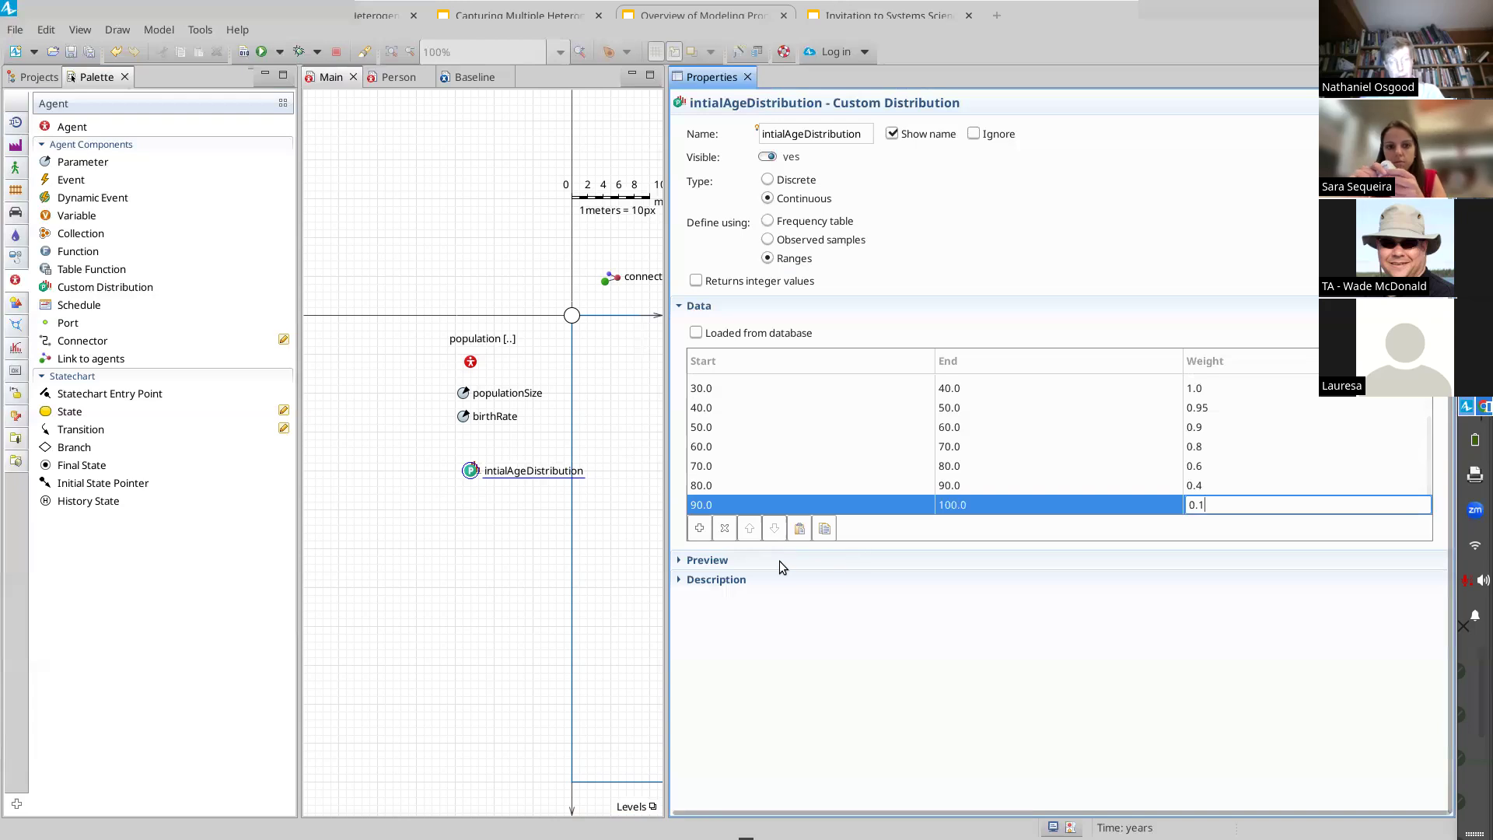
Step: Preview the shape of the initial age distribution, review its ranges, and save the model
left_click(688, 560)
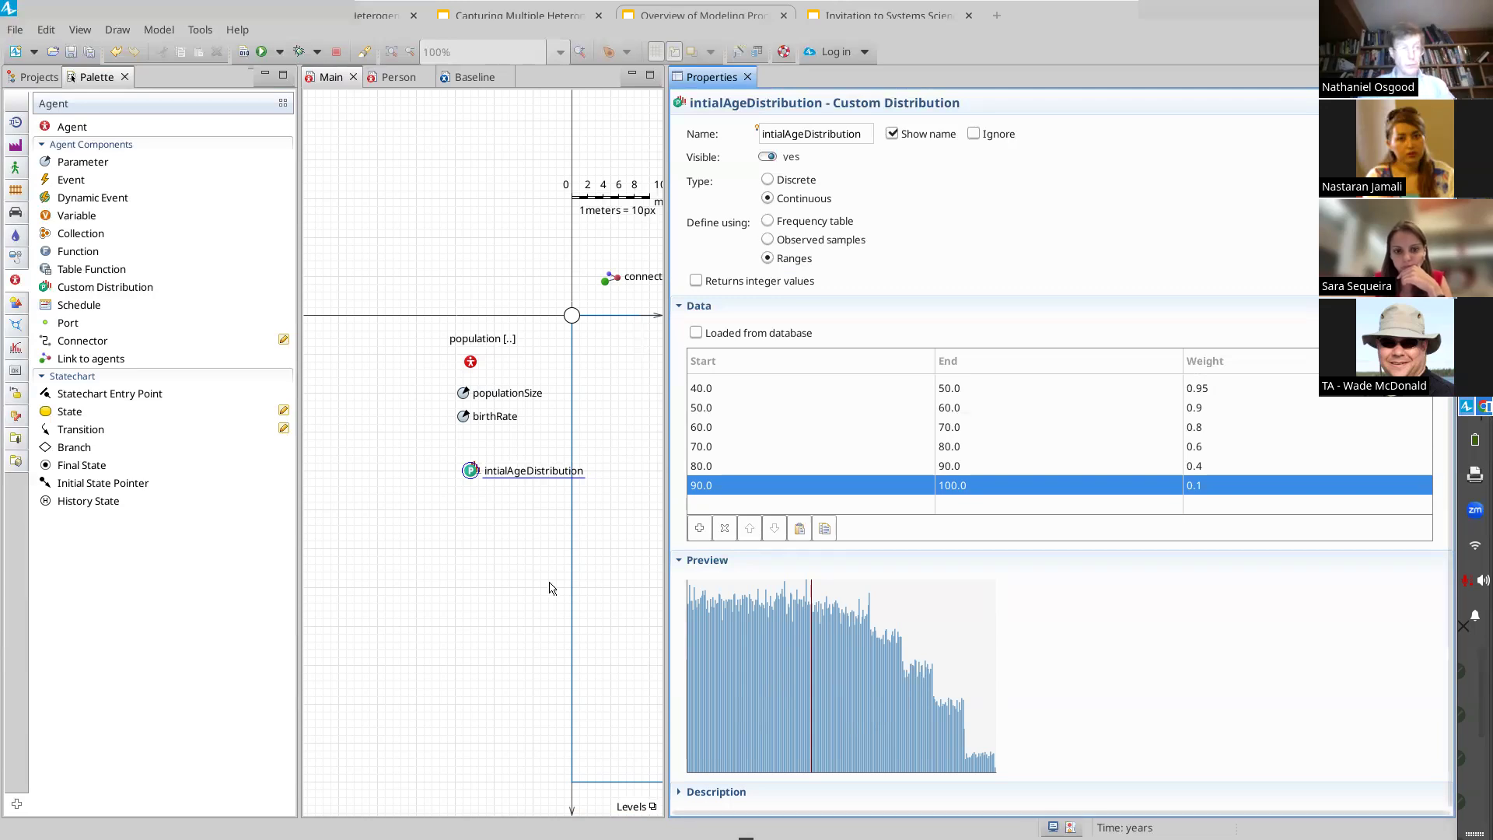
left_click(454, 559)
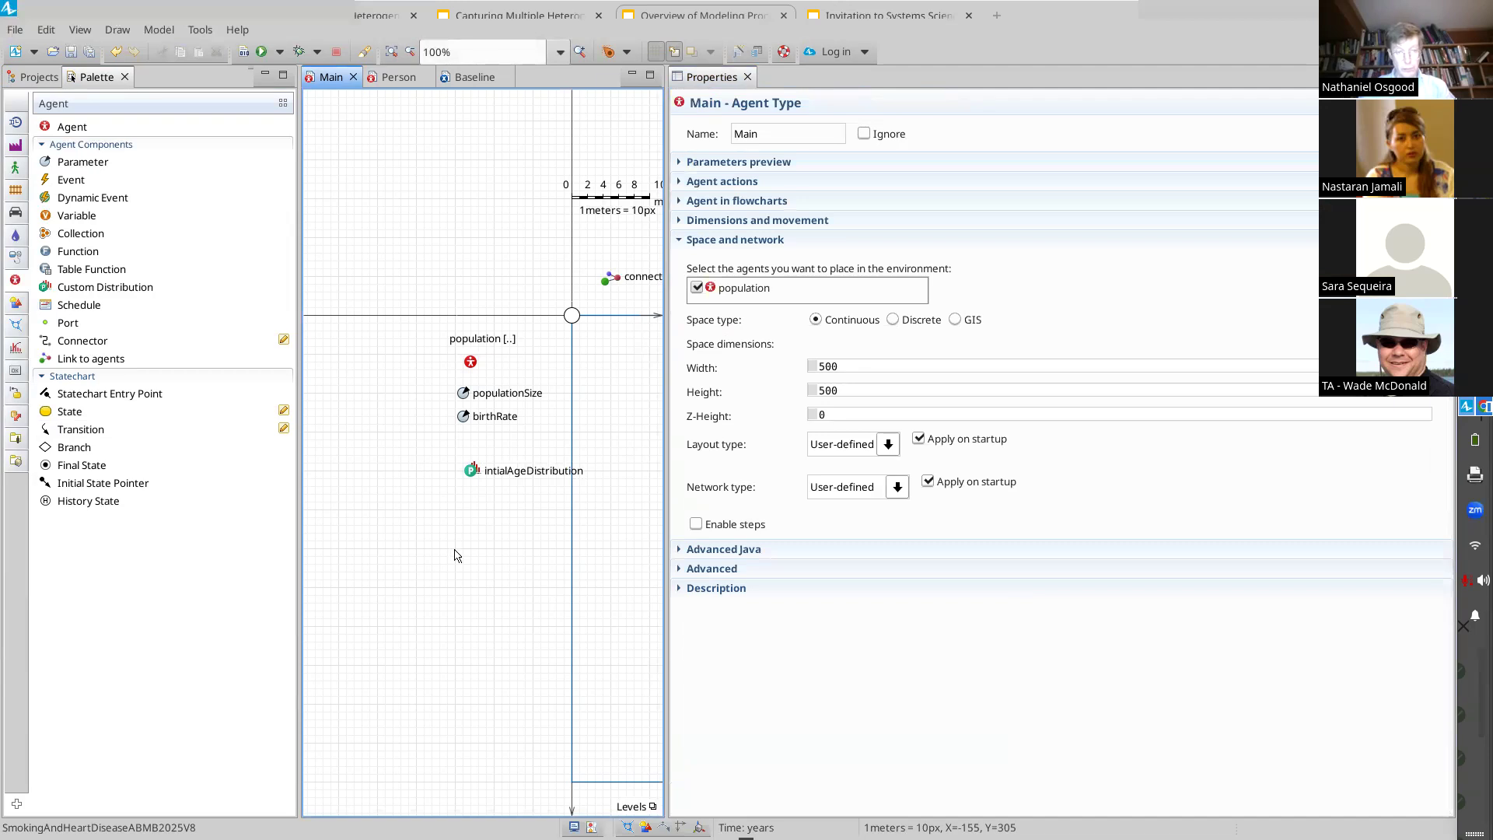
left_click(498, 469)
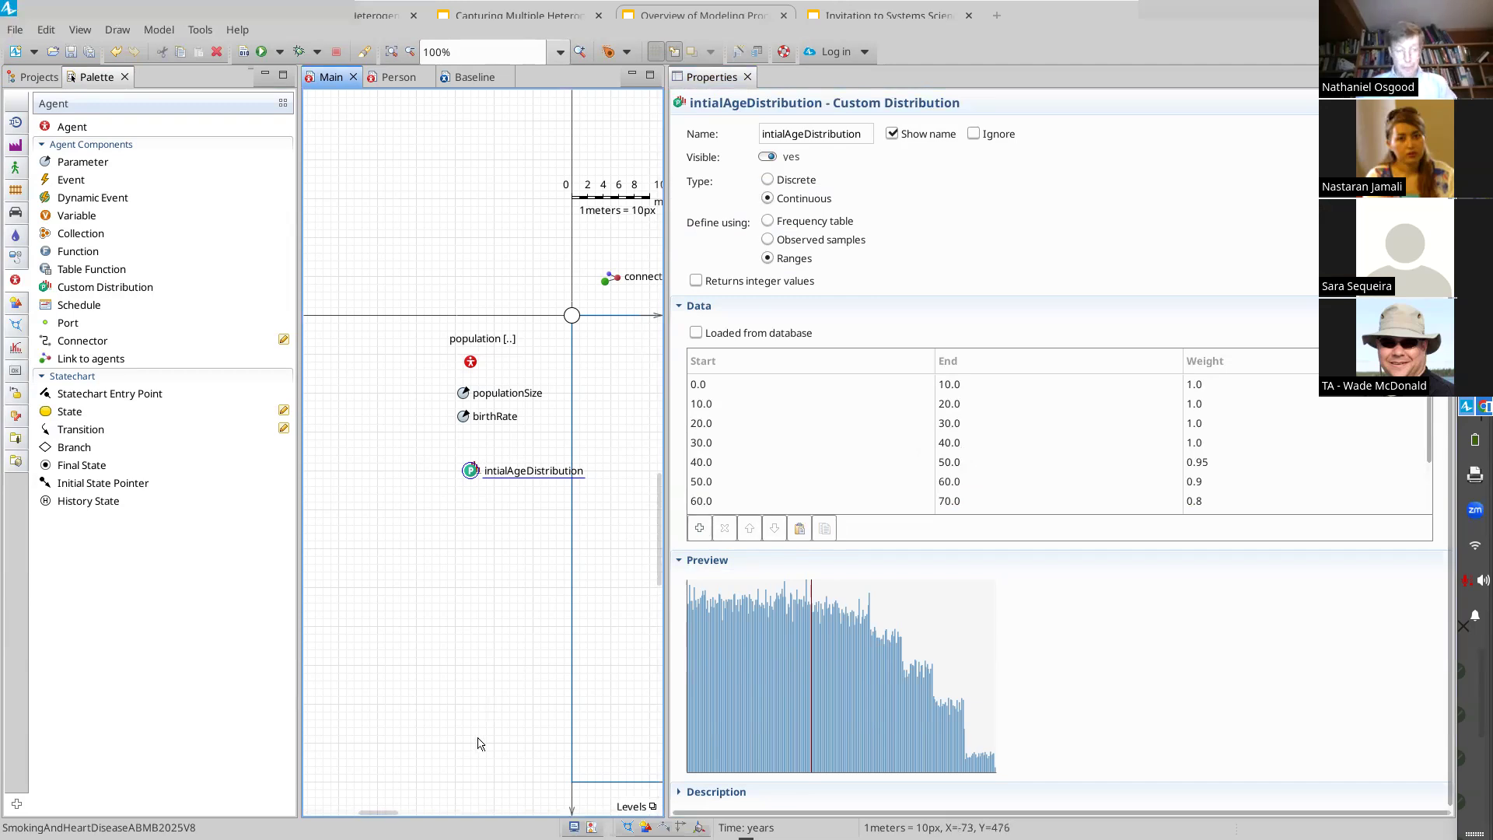
mouse_move(379, 810)
left_mouse_down()
mouse_move(426, 810)
mouse_move(402, 811)
left_mouse_up()
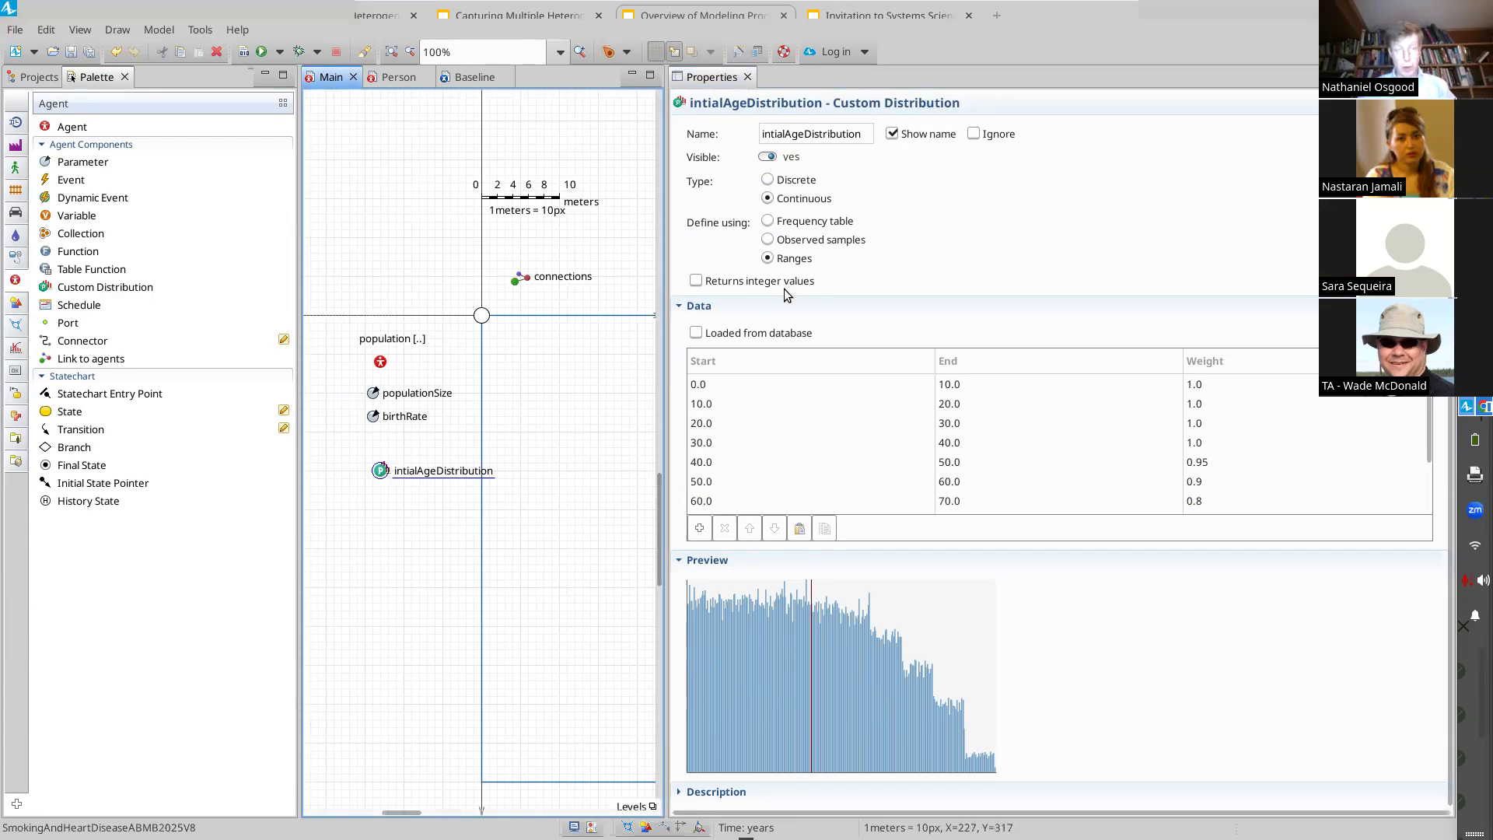
scroll(784, 288, "down", 1)
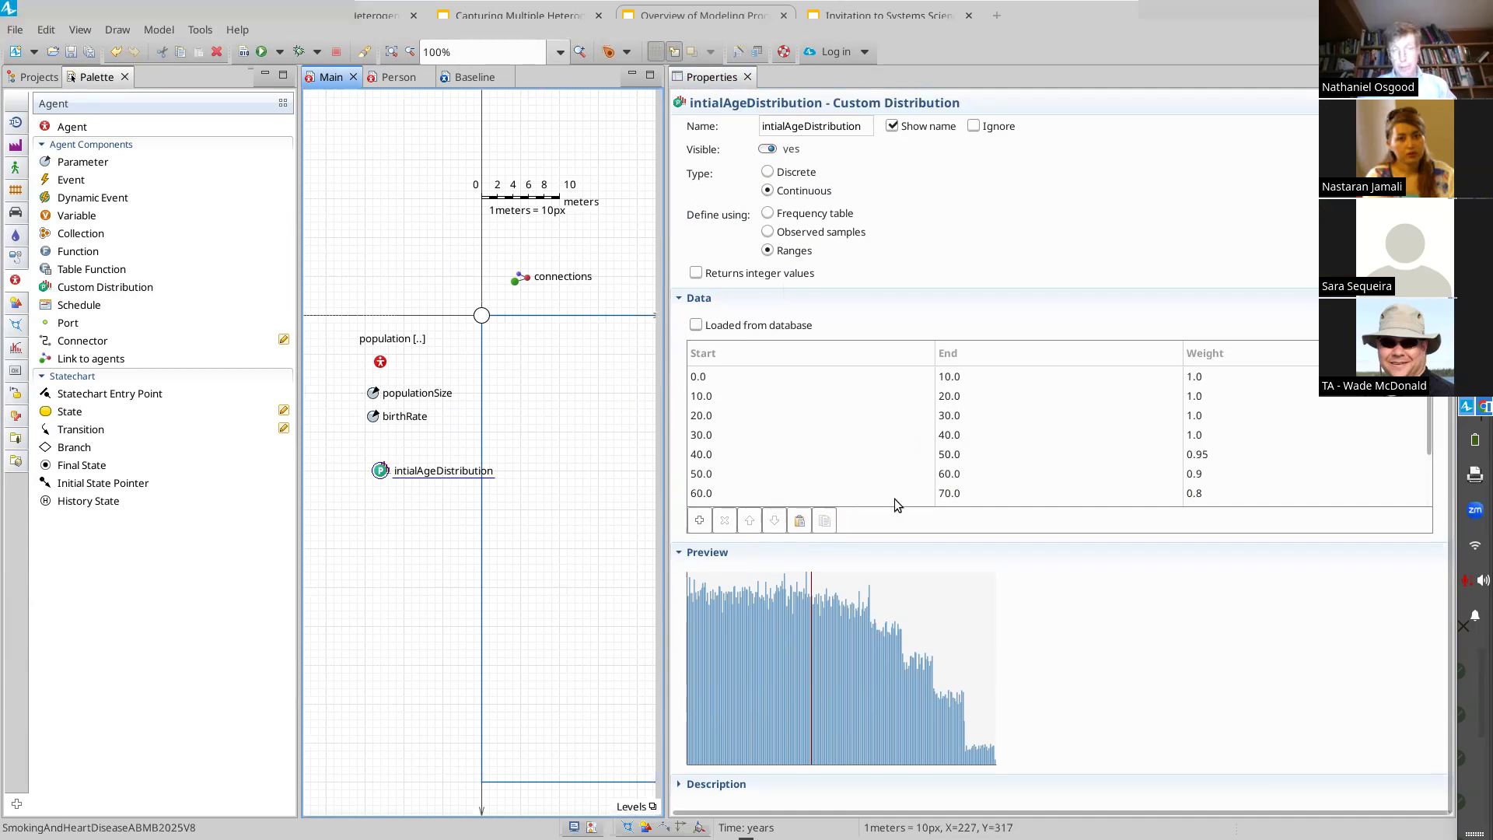
left_click(1428, 477)
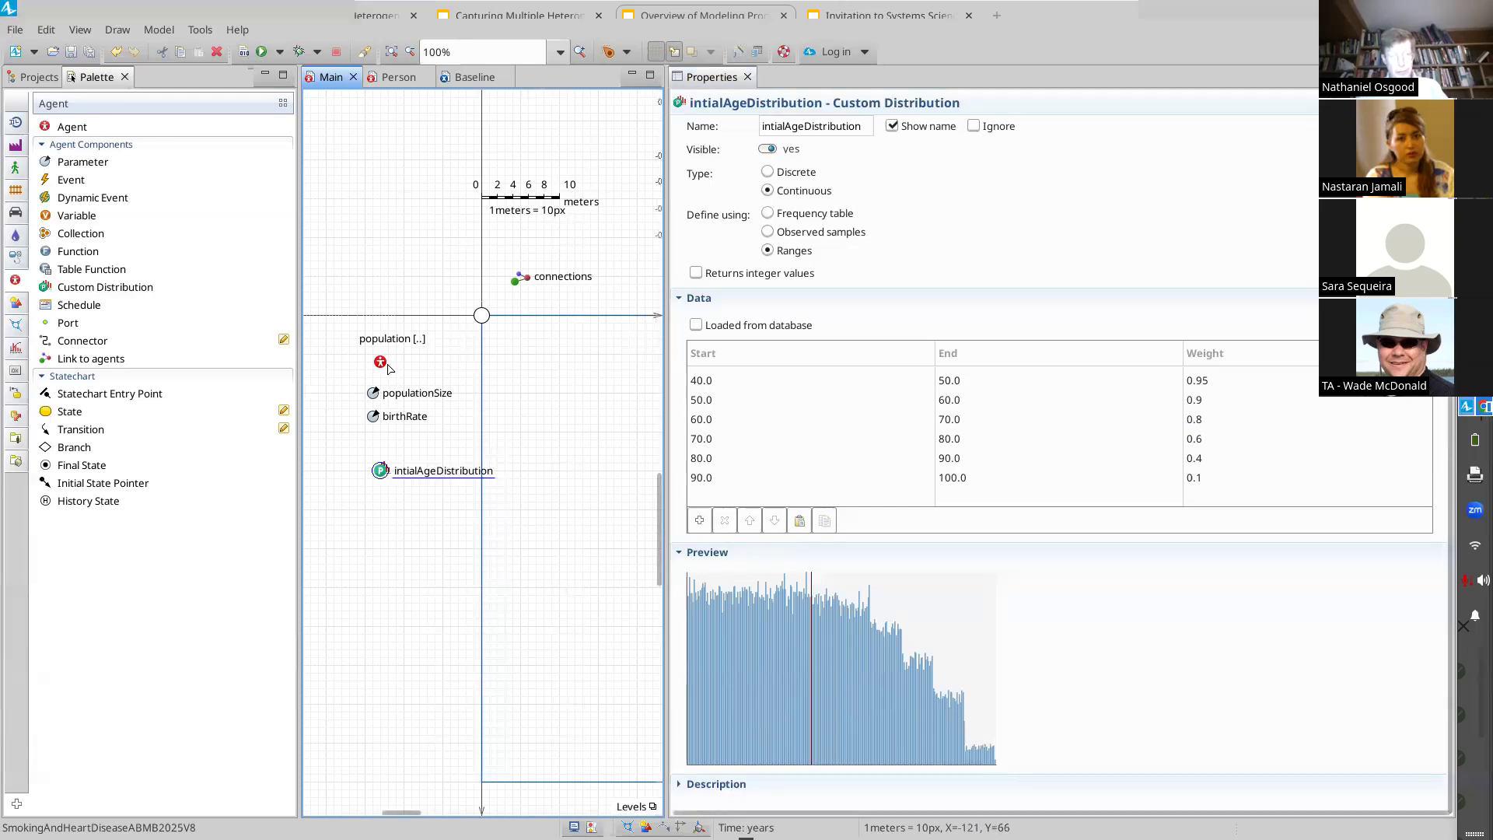
key("ctrl+s")
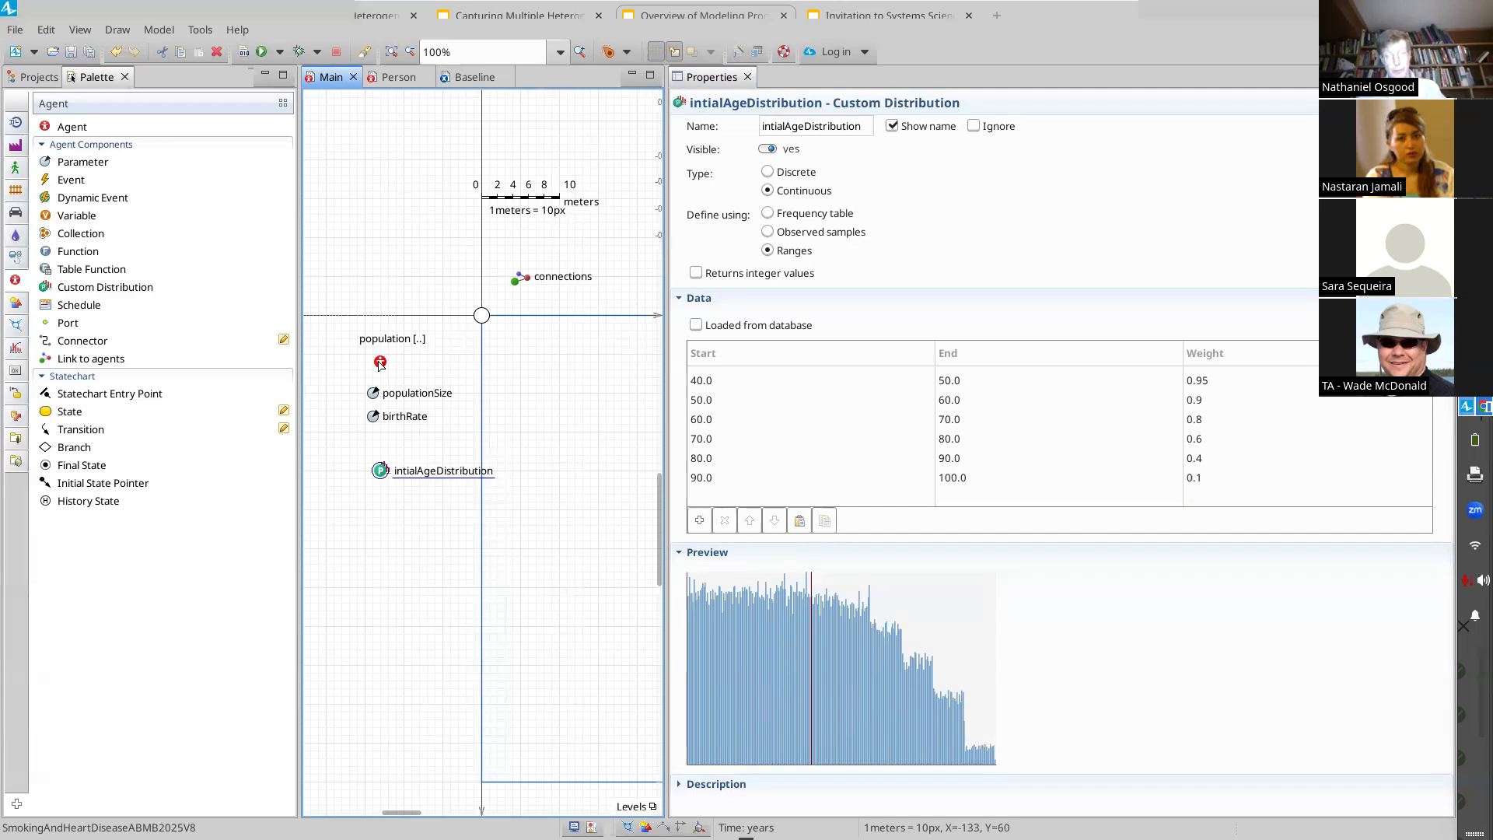
Step: Set the birthTime of the population agents to -initialAgeDistribution() in place of the uniform expression
left_click(380, 362)
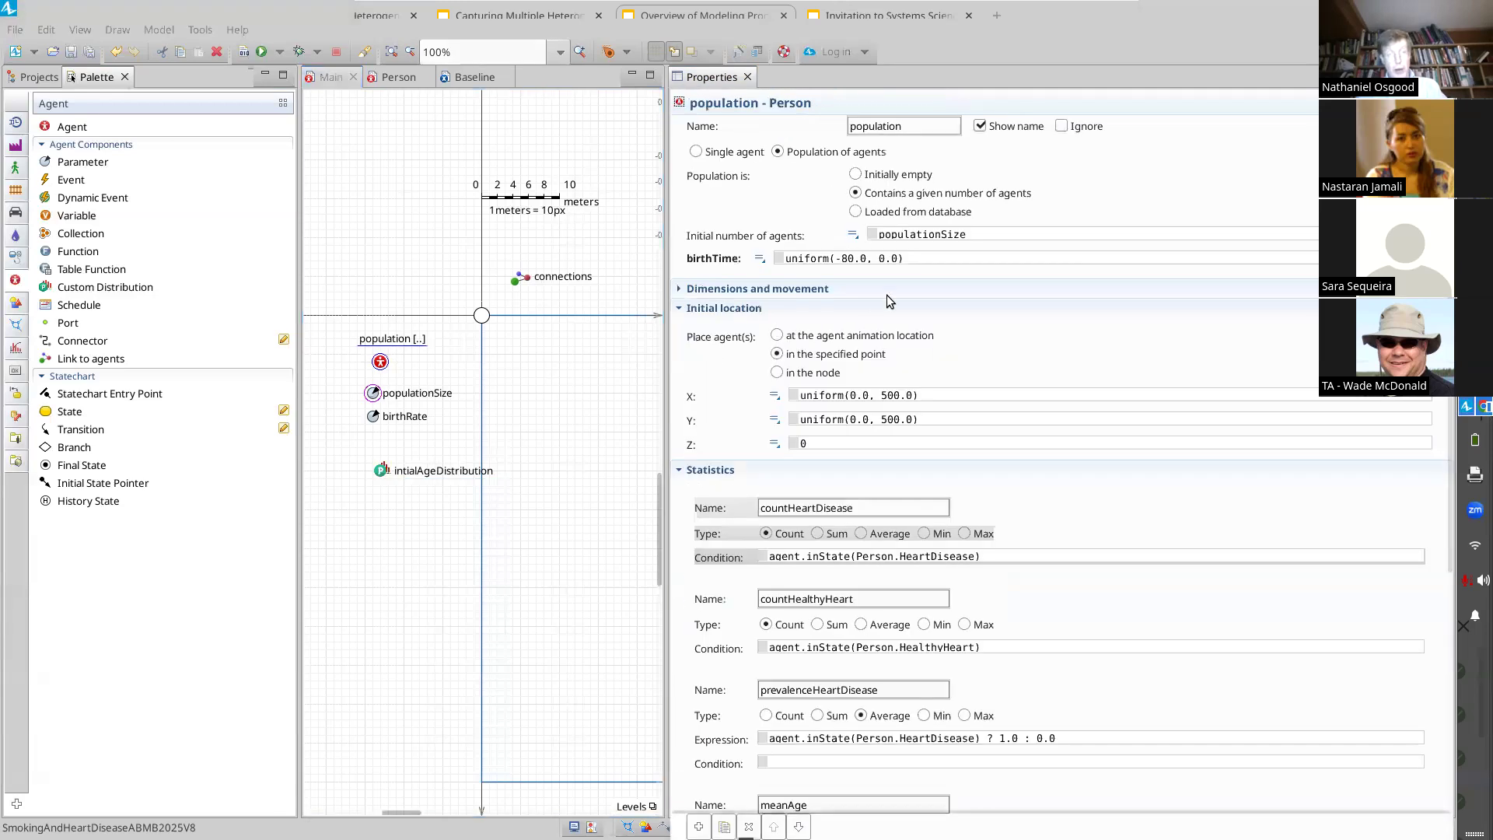
left_click_drag(928, 257, 797, 258)
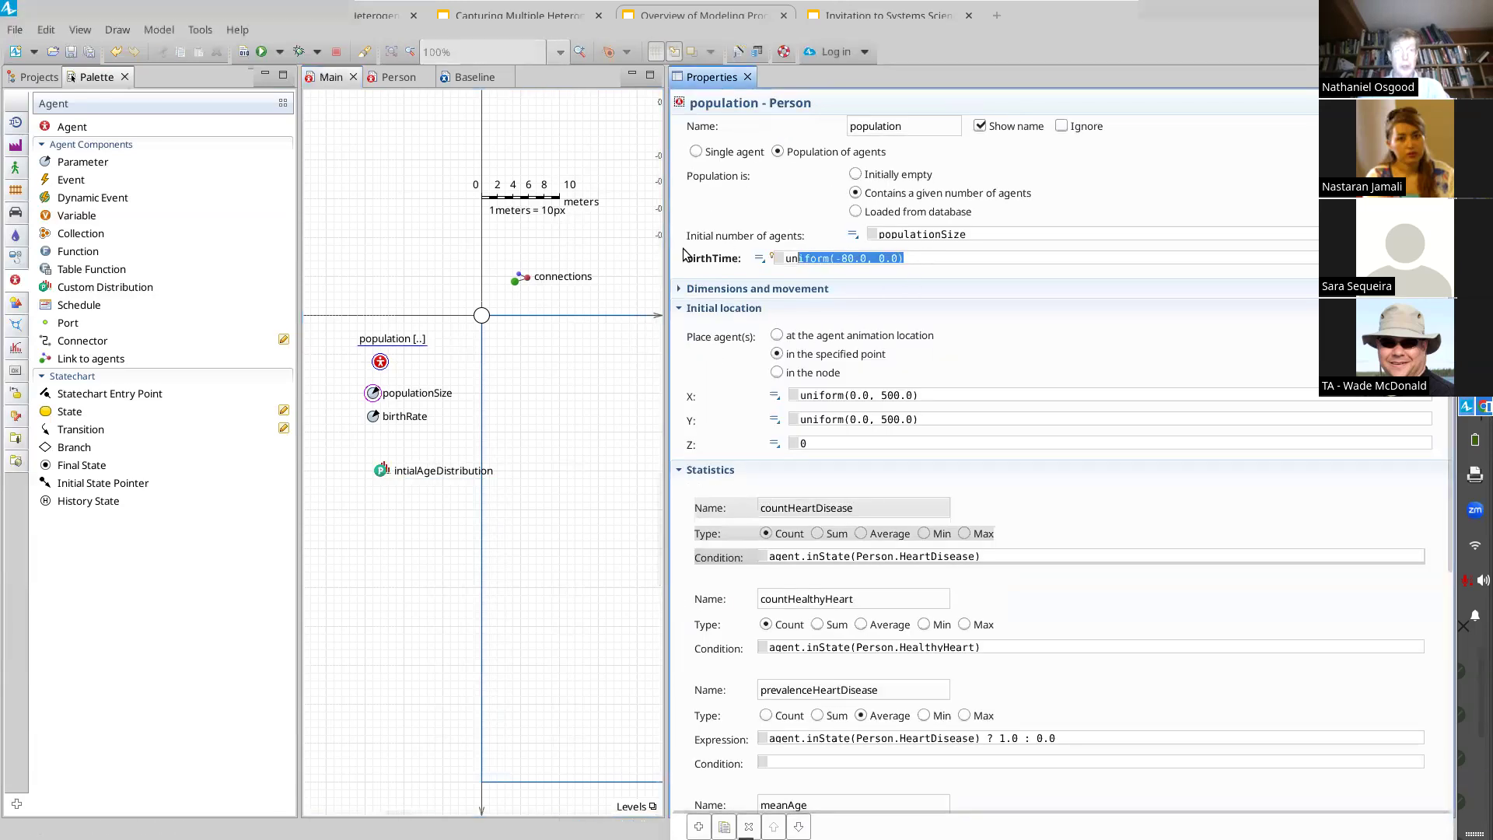
key("BackSpace")
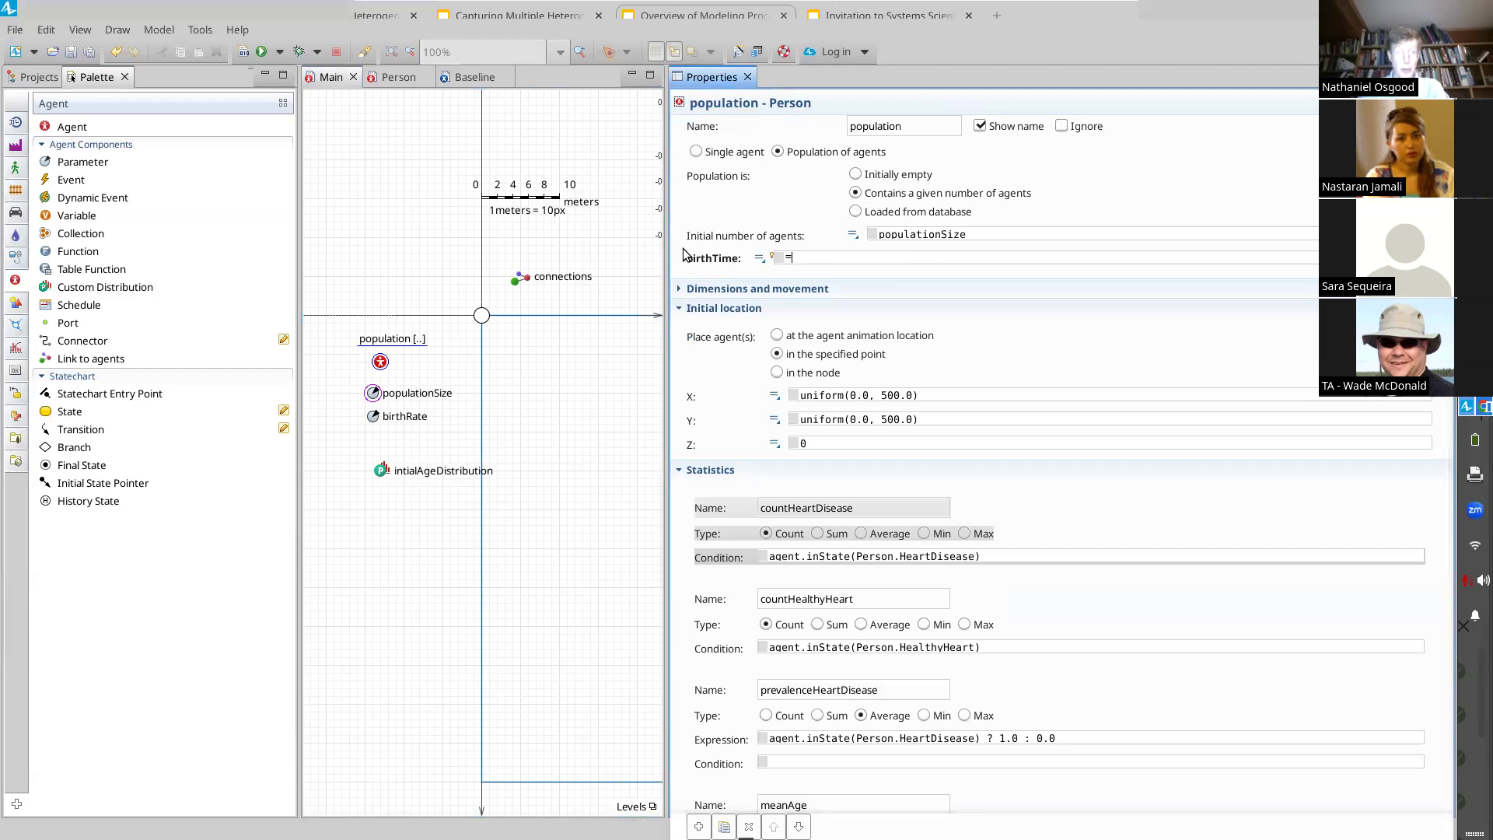
type("-initialAg")
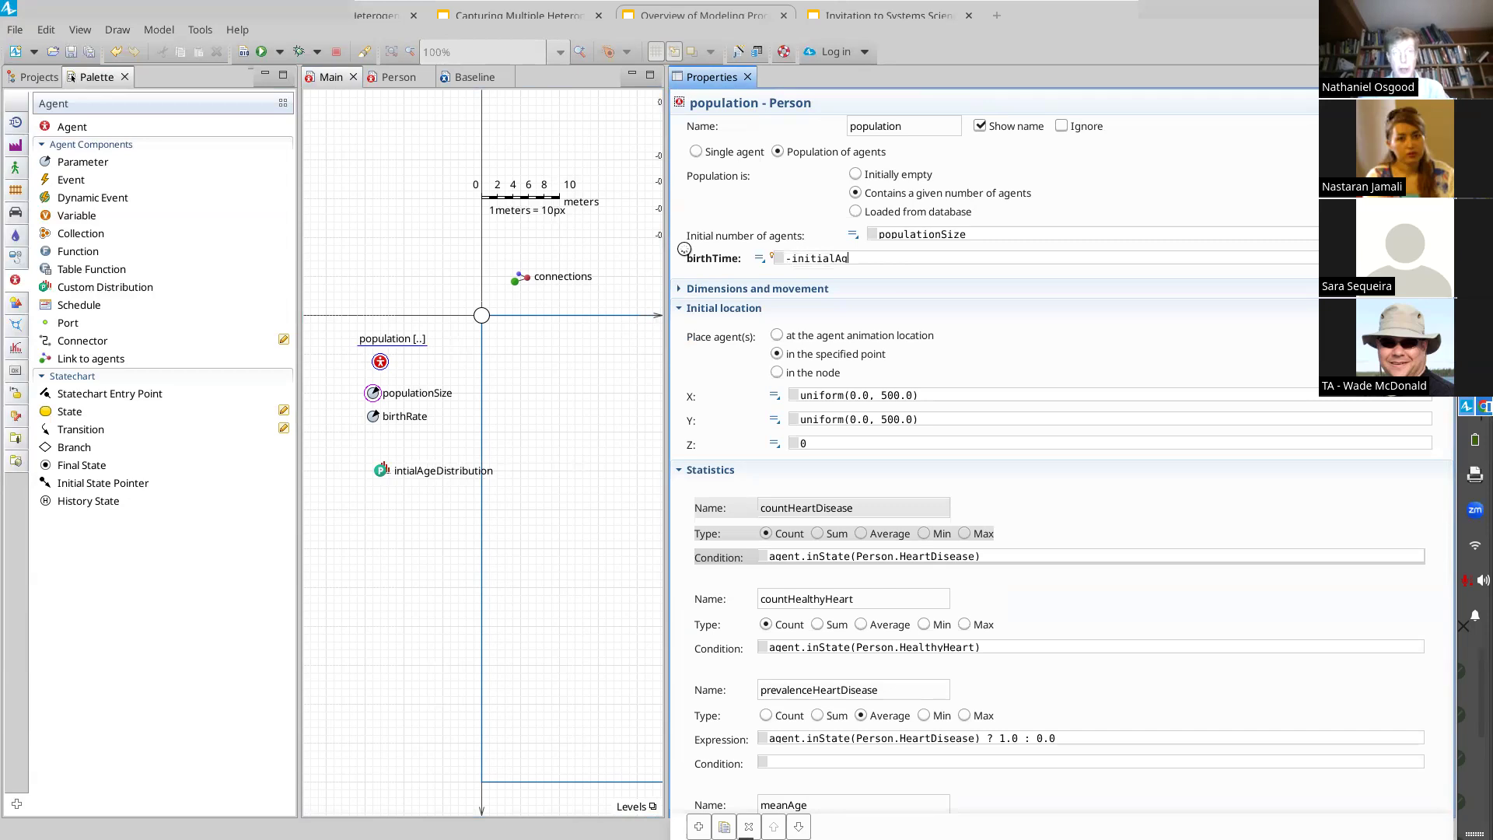
type("e")
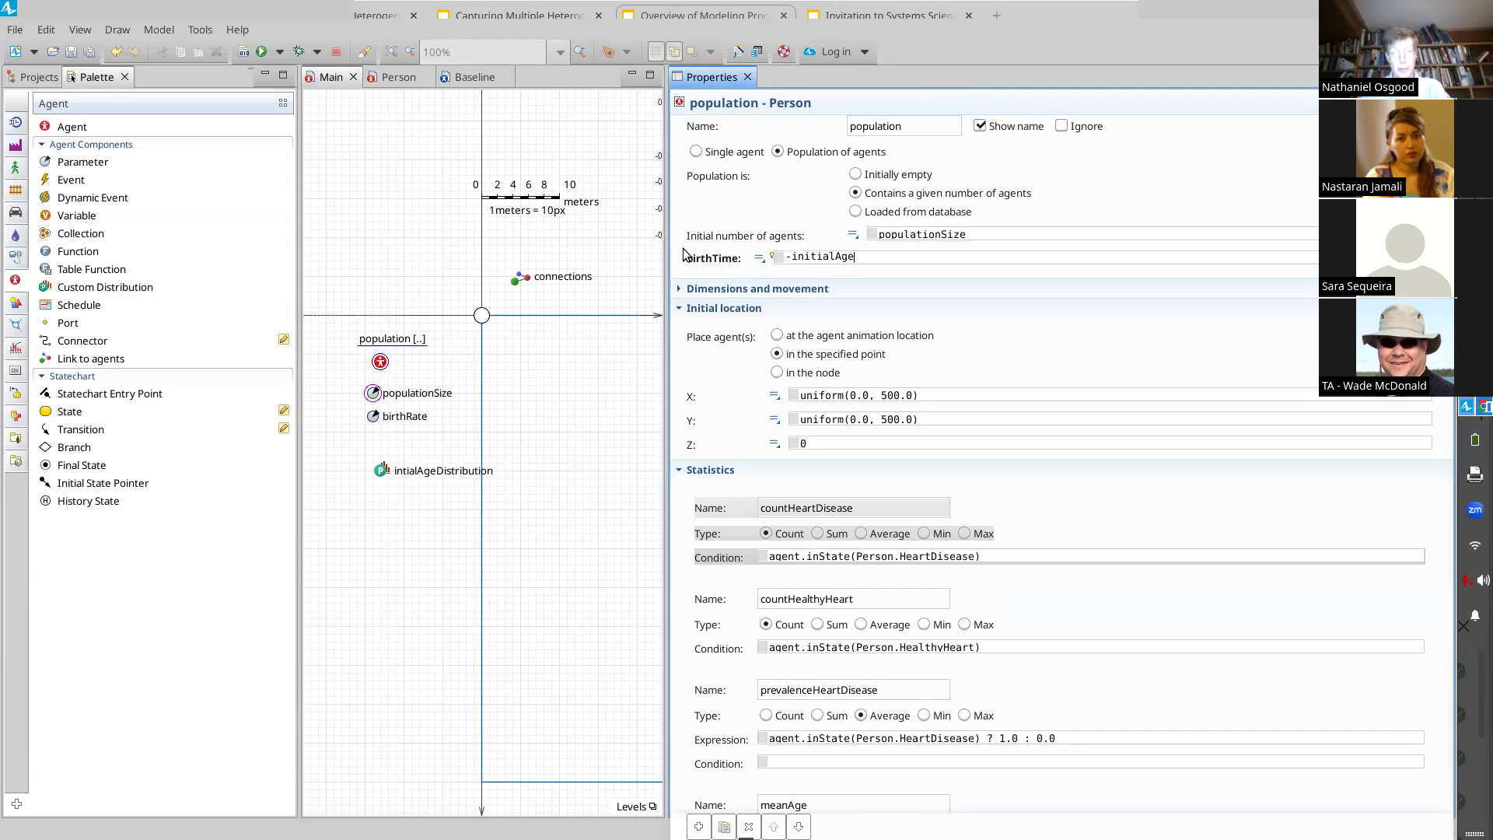
type("Distribution(")
key("Home")
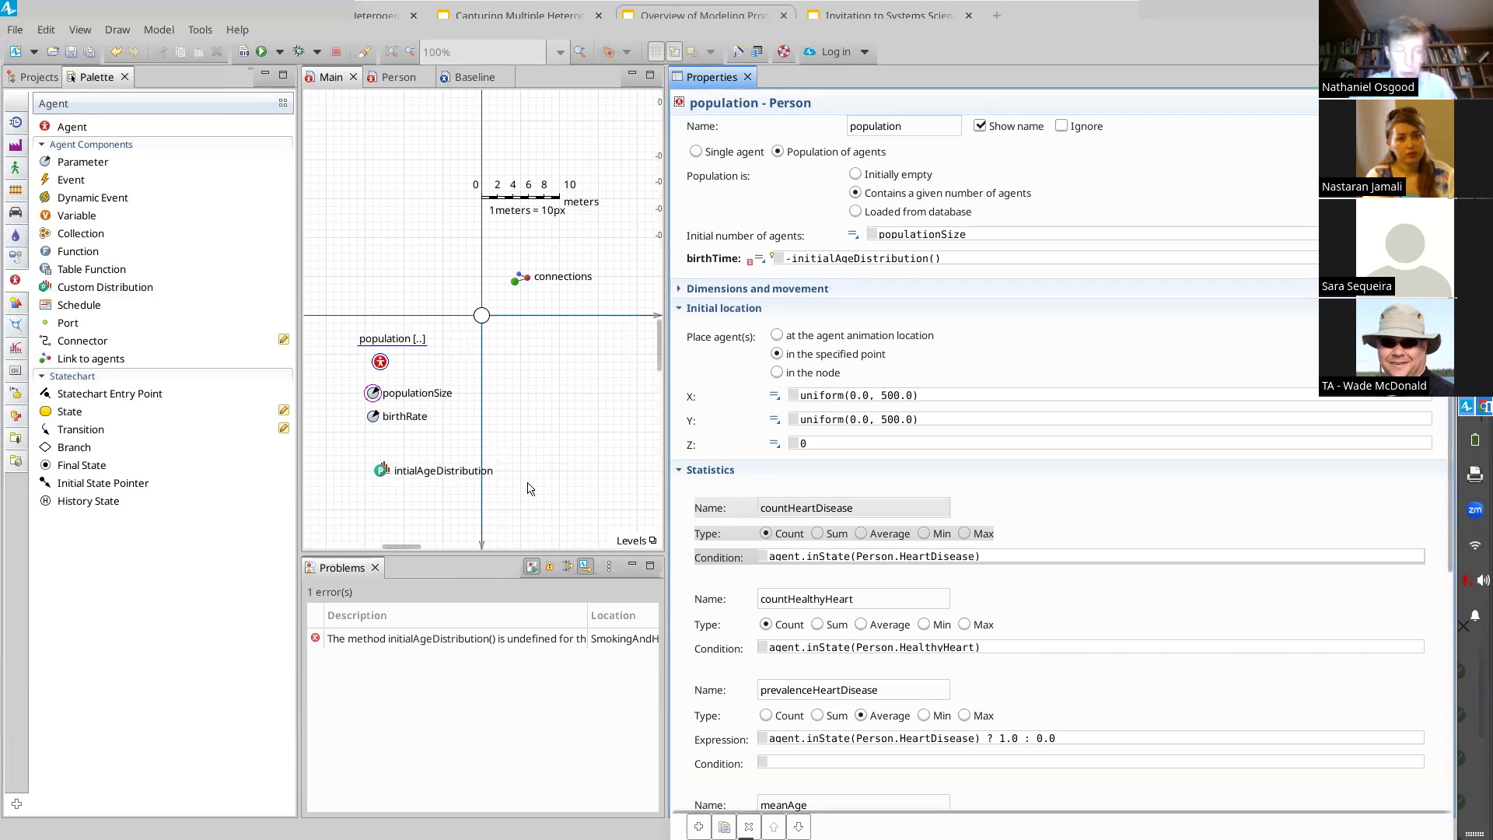
Step: Try to find the age distribution for the population's birthTime through code completion on this.ini
left_click(818, 257)
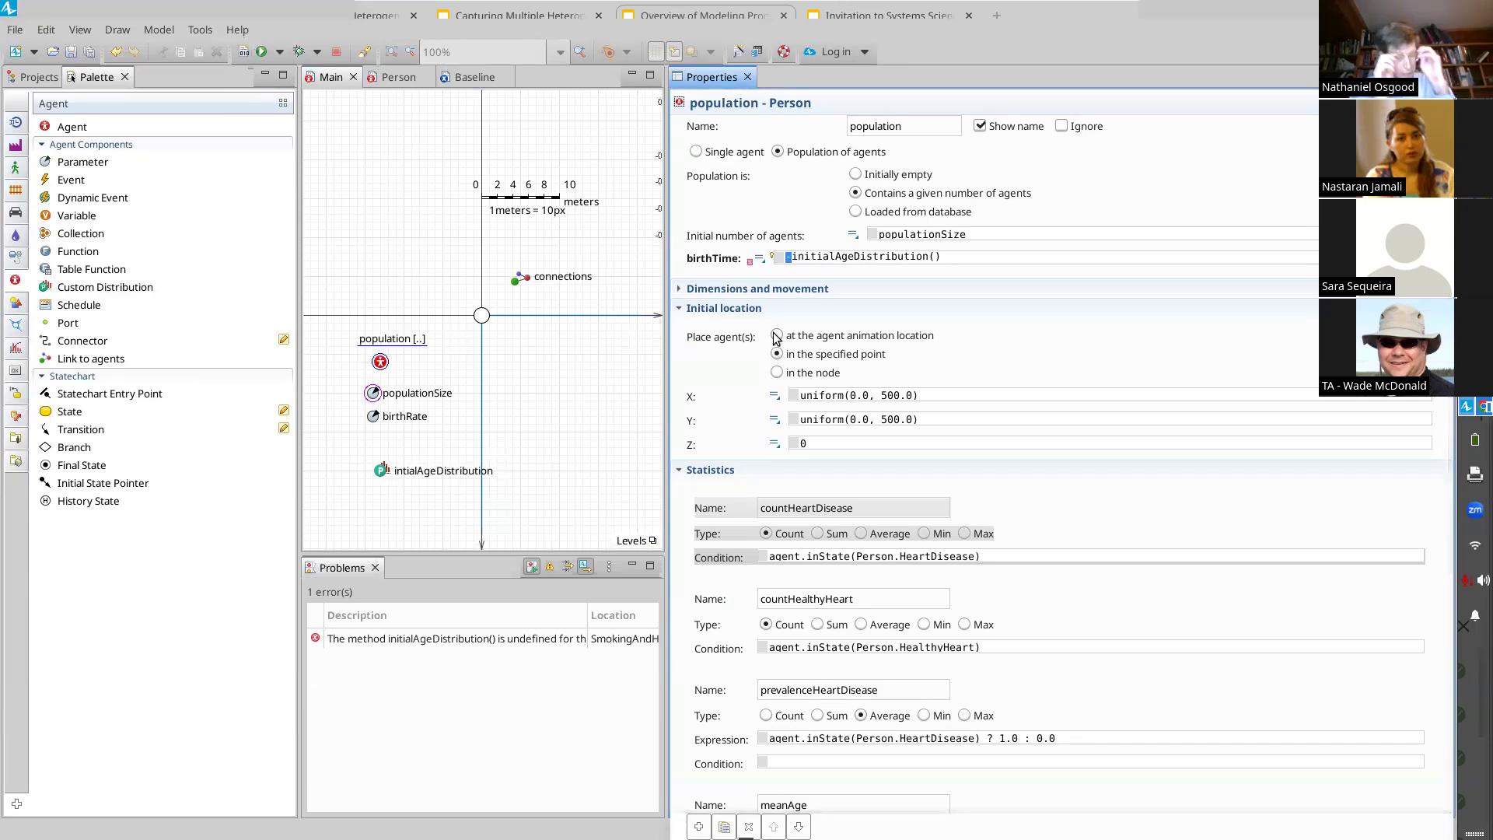
key("ctrl+a")
key("BackSpace")
type("this.ini")
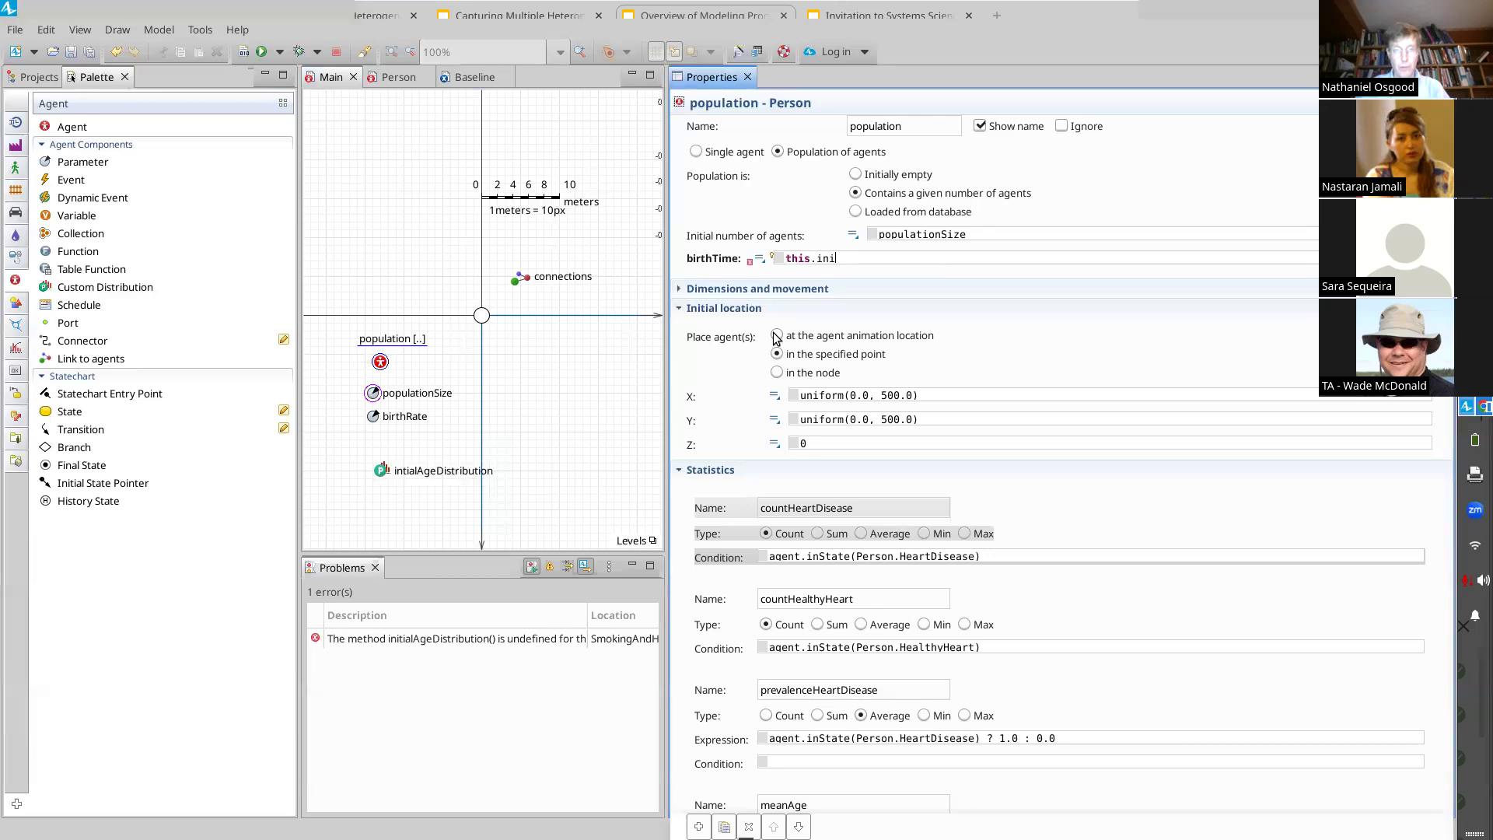
key("ctrl+space")
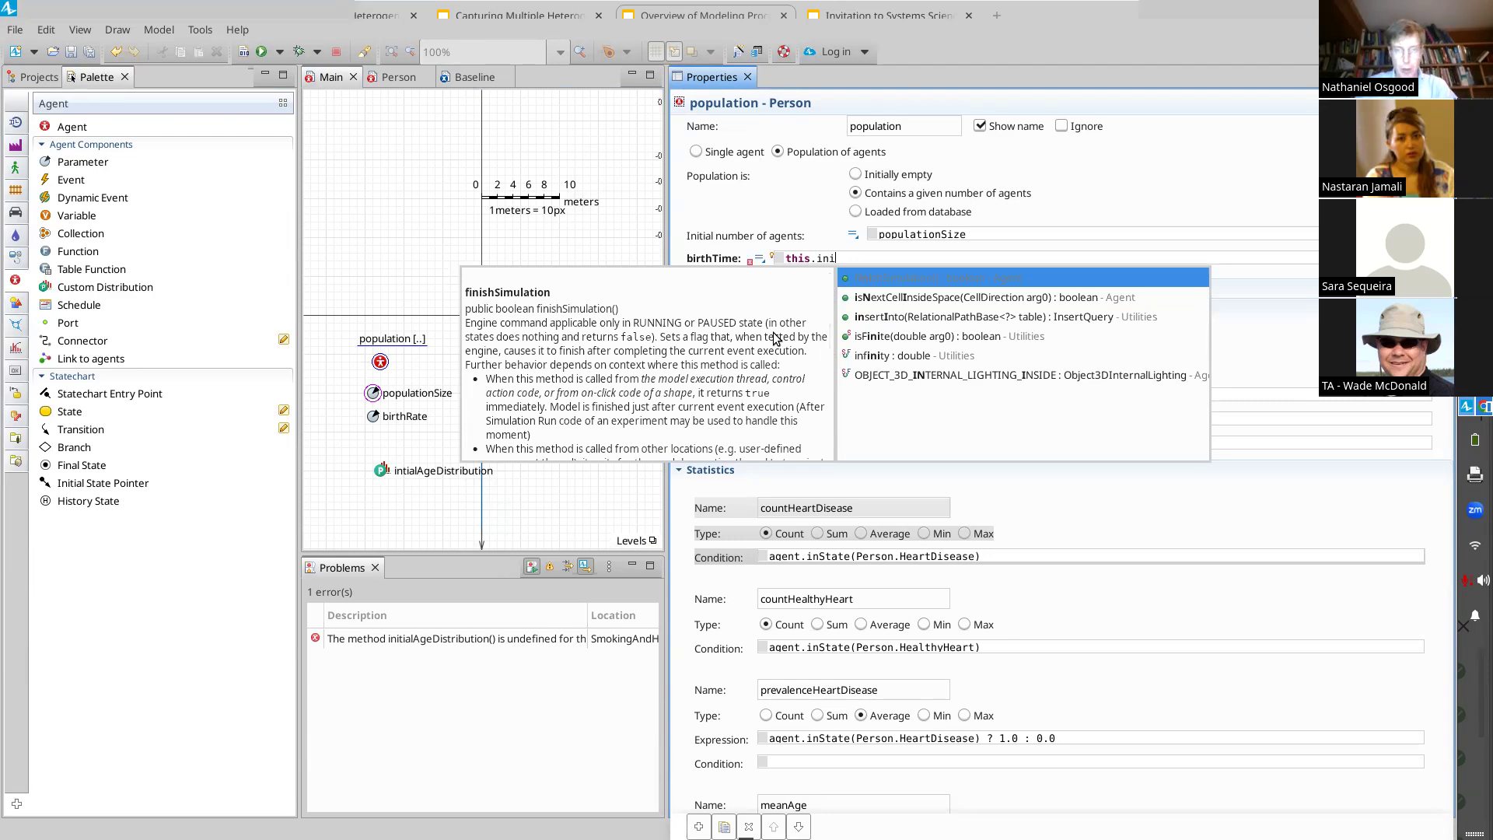
key("Escape")
key("ctrl+a")
key("BackSpace")
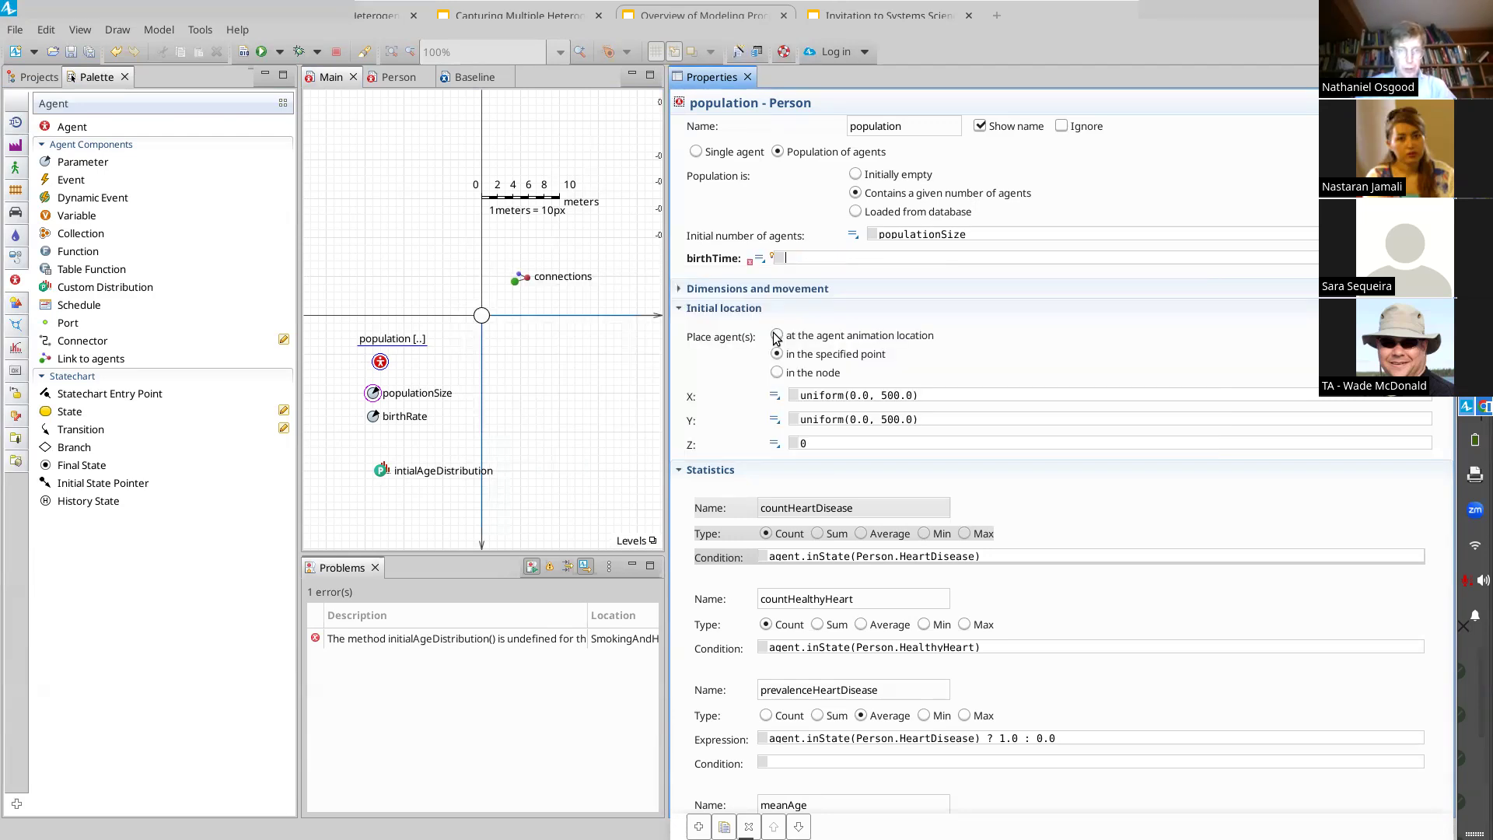
Step: Set the population's birthTime to this.initialAgeDistribution() and build the model
type("-initialAgeDistribution()")
key("ctrl+a")
key("ctrl+x")
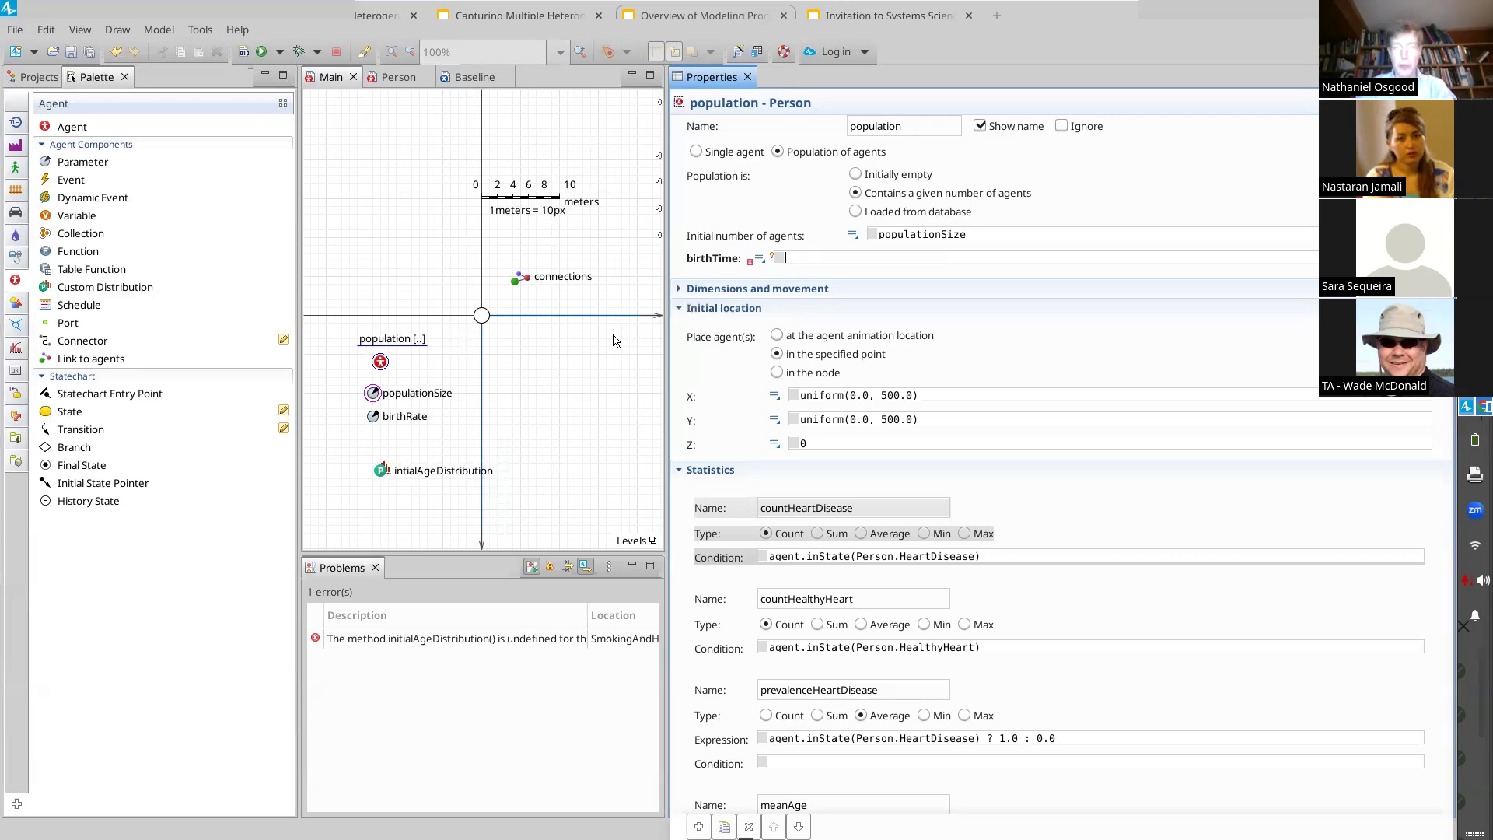
type("is.")
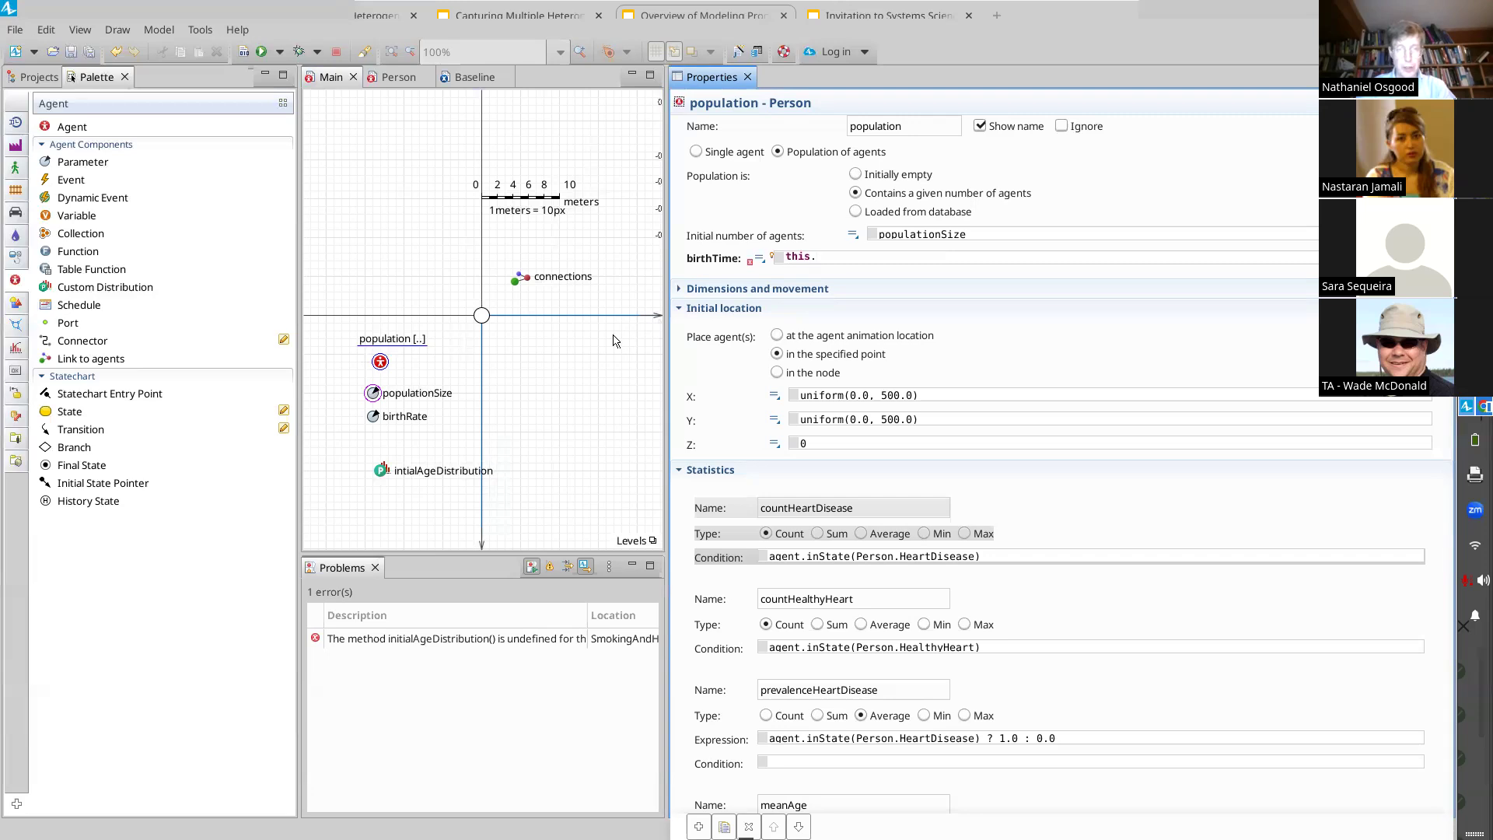
key("BackSpace")
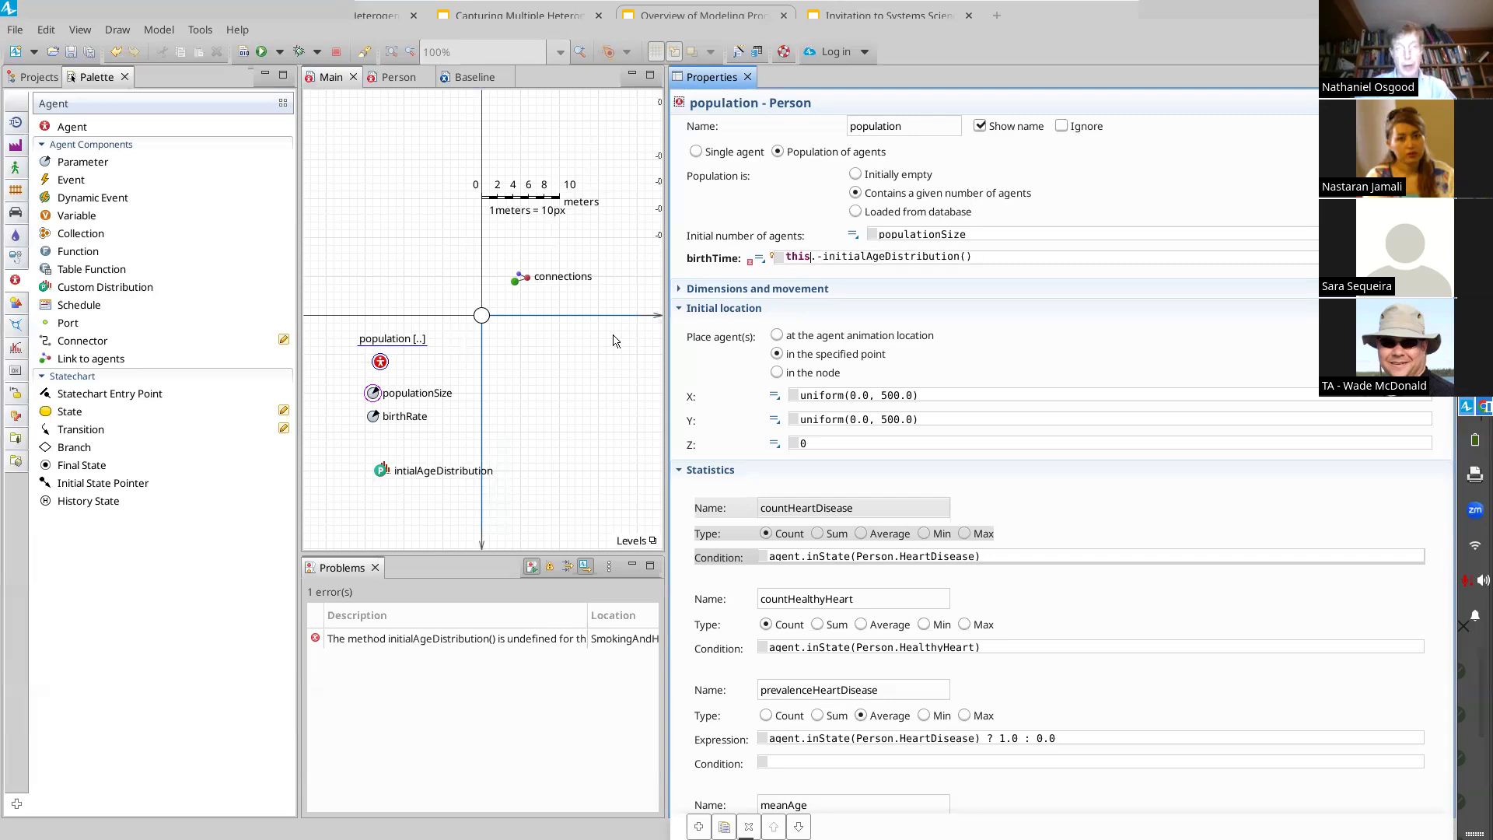
key("Delete")
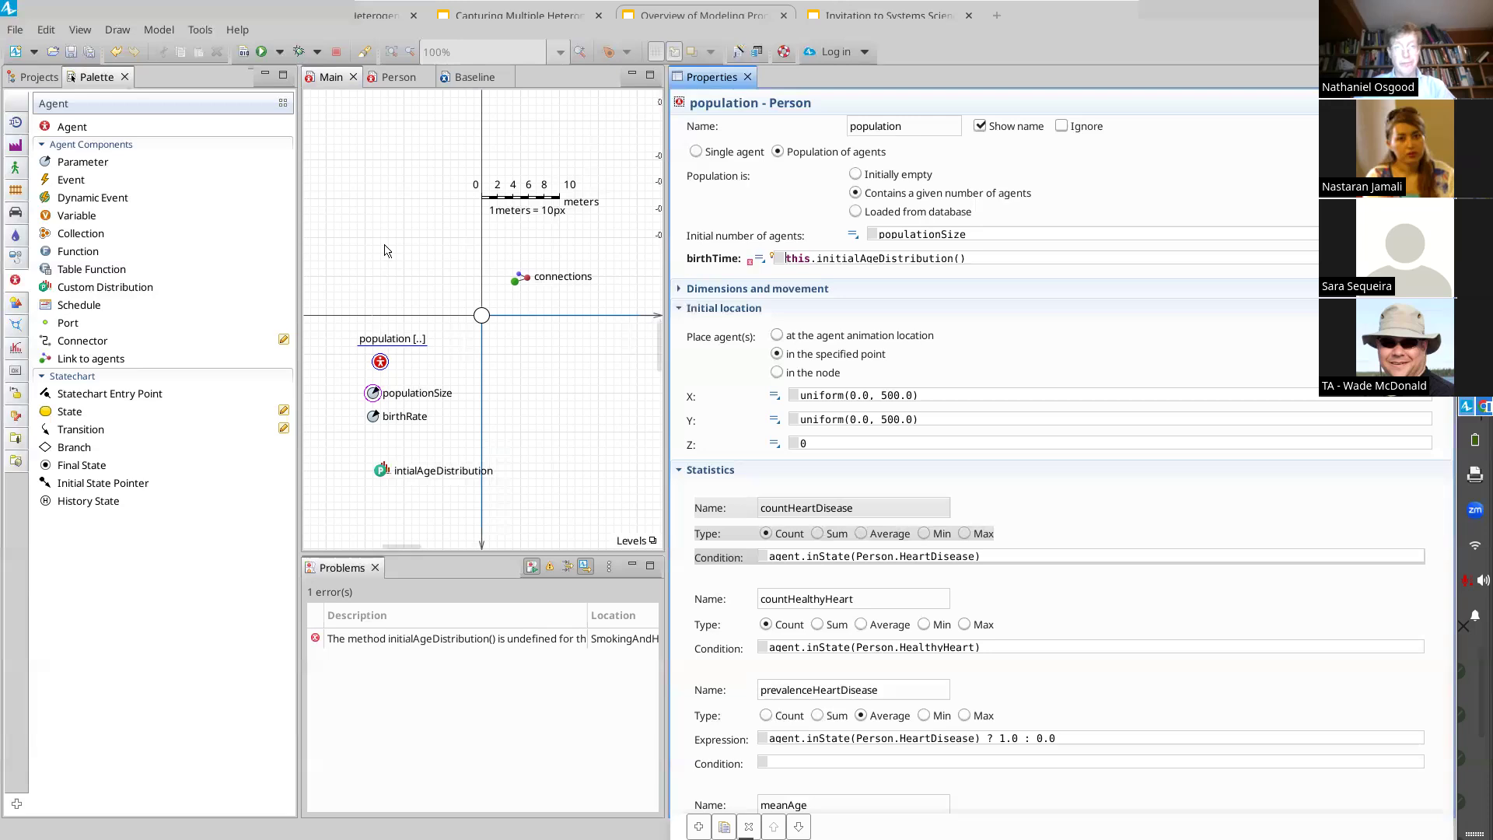
left_click(258, 51)
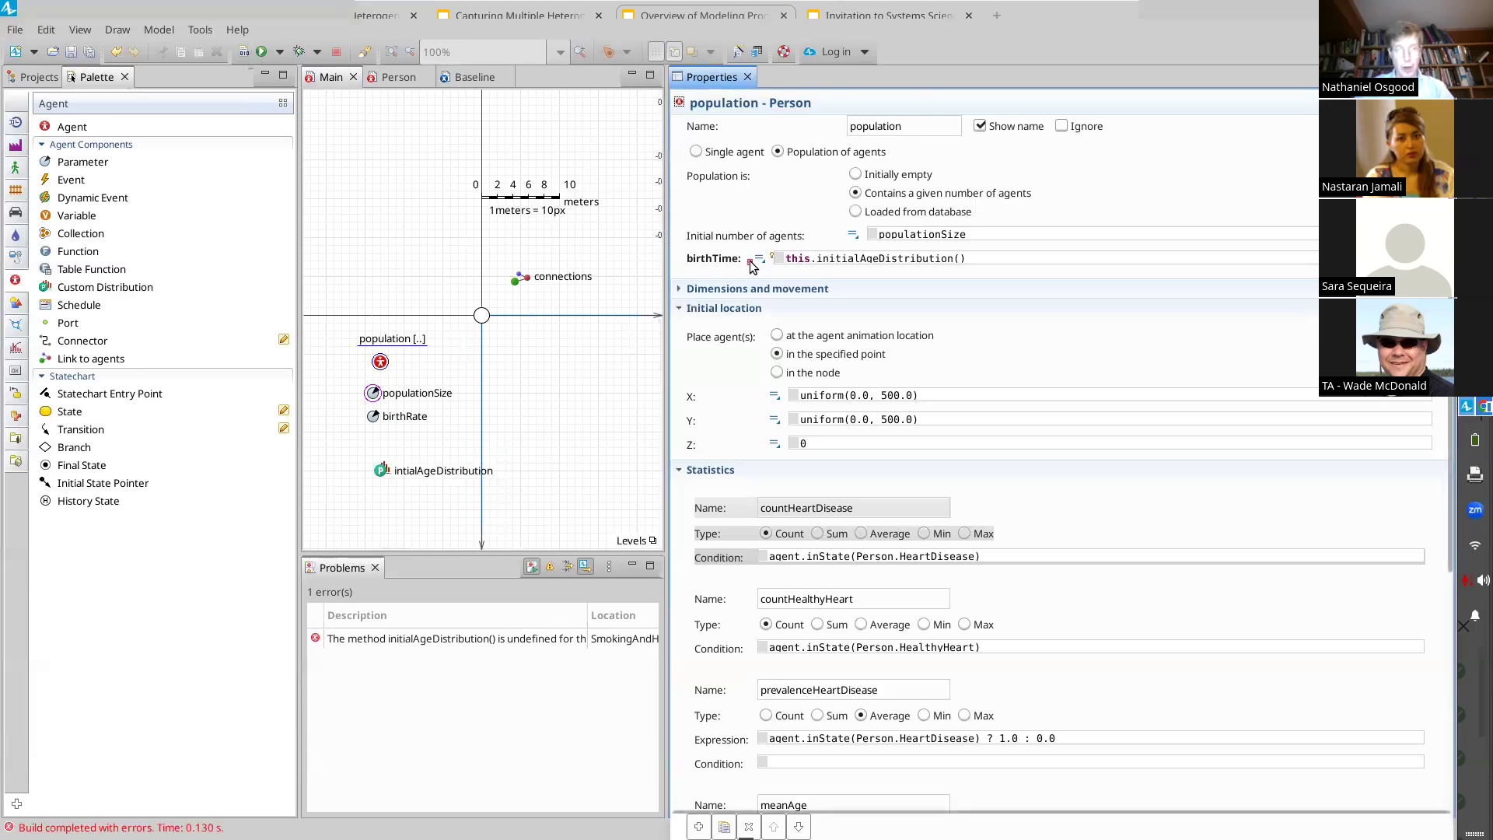
Step: Inspect the error marked on the population's birthTime expression
mouse_move(752, 267)
left_click(754, 261)
left_click(751, 259)
mouse_move(752, 269)
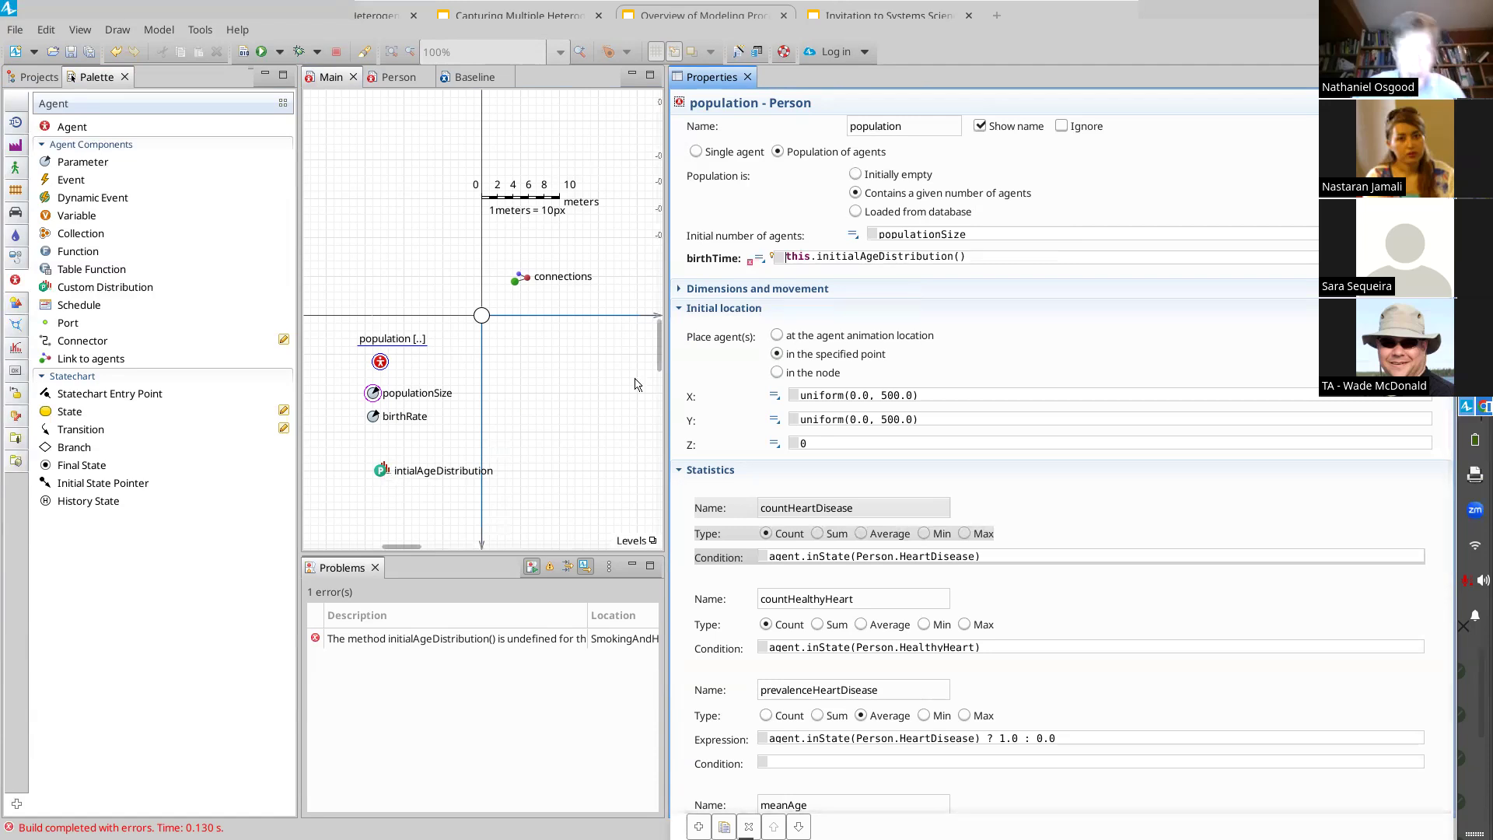
Step: Remove the this. prefix so the population's birthTime expression reads initialAgeDistribution()
key("shift+Right")
key("shift+Right")
key("shift+Right")
key("shift+Right")
key("shift+Right")
key("BackSpace")
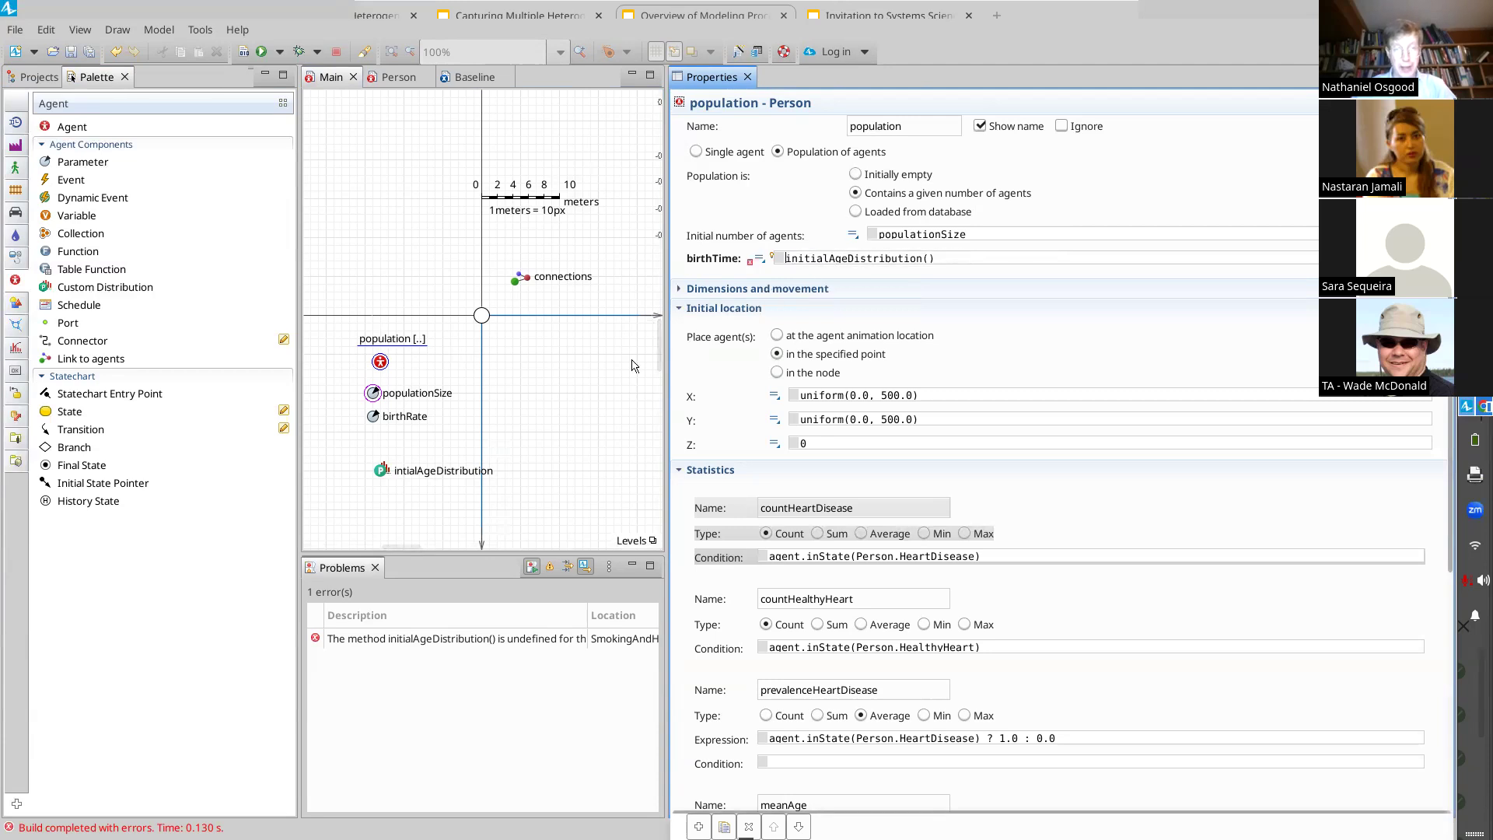
Step: Correct the spelling of the custom distribution's name to initialAgeDistribution and build the model
left_click(387, 473)
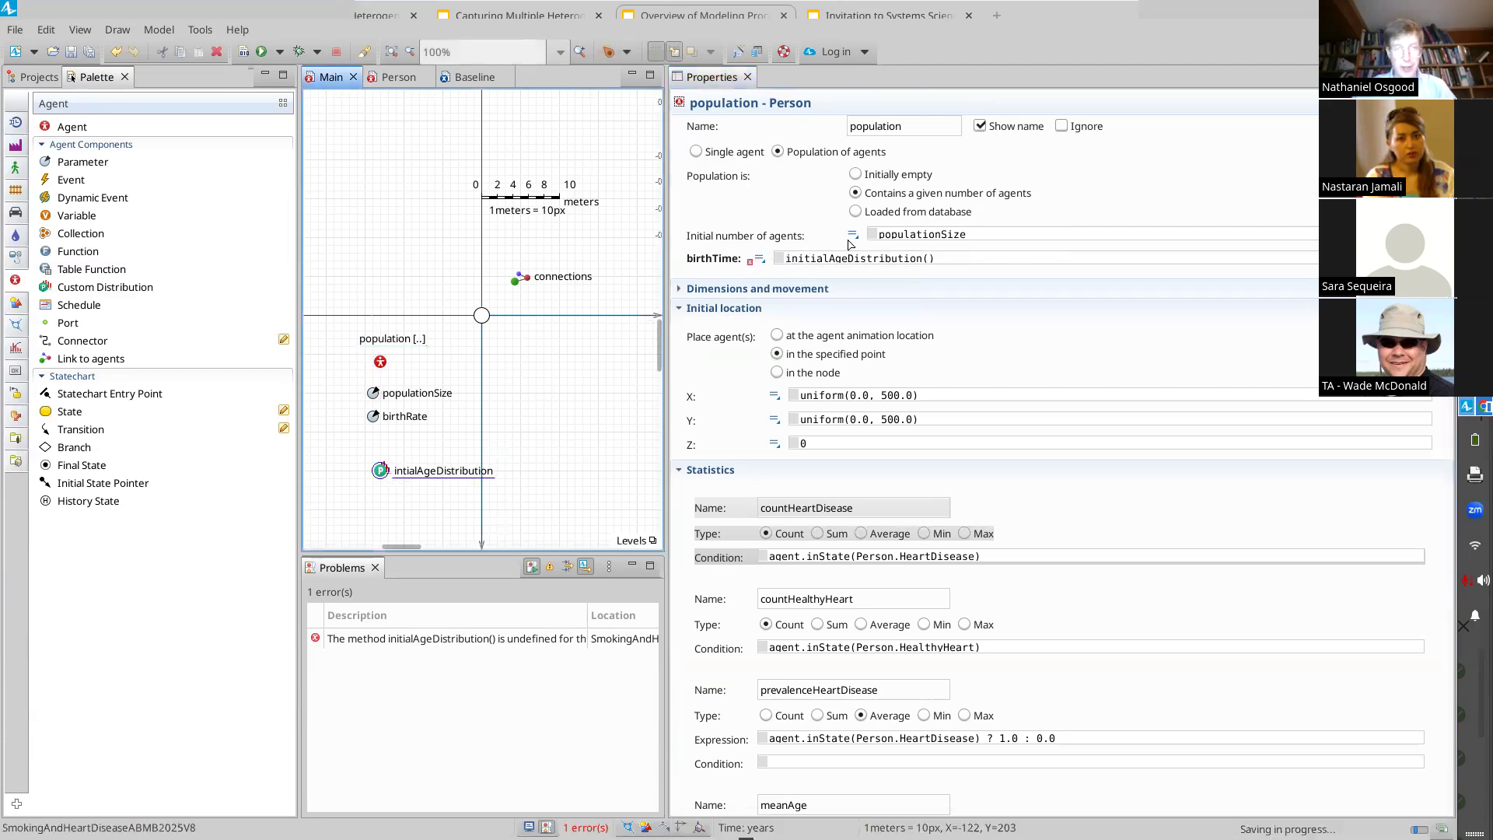
left_click(788, 127)
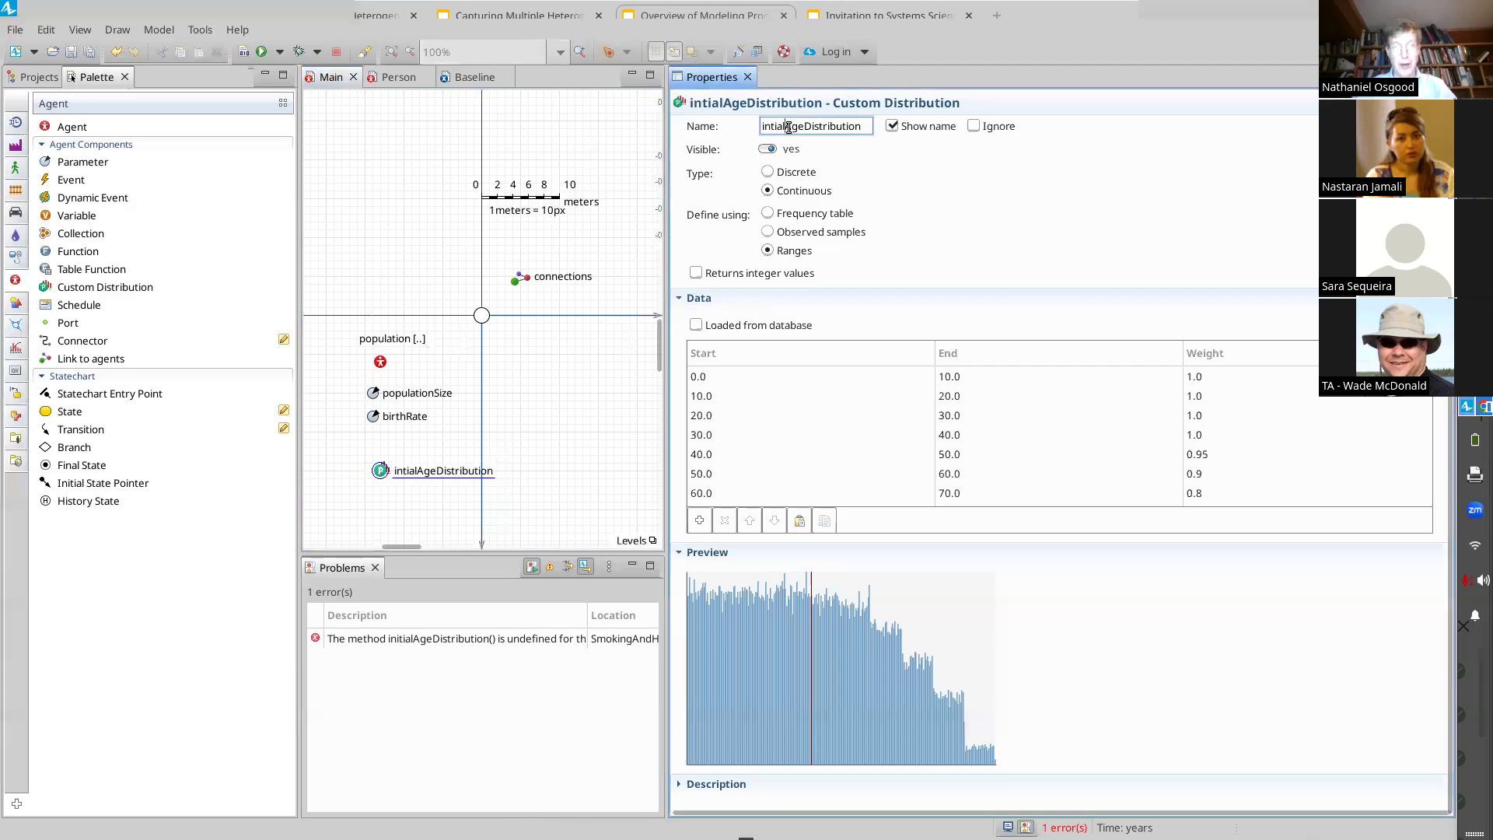
key("Home")
key("Right")
key("Right")
type("ut")
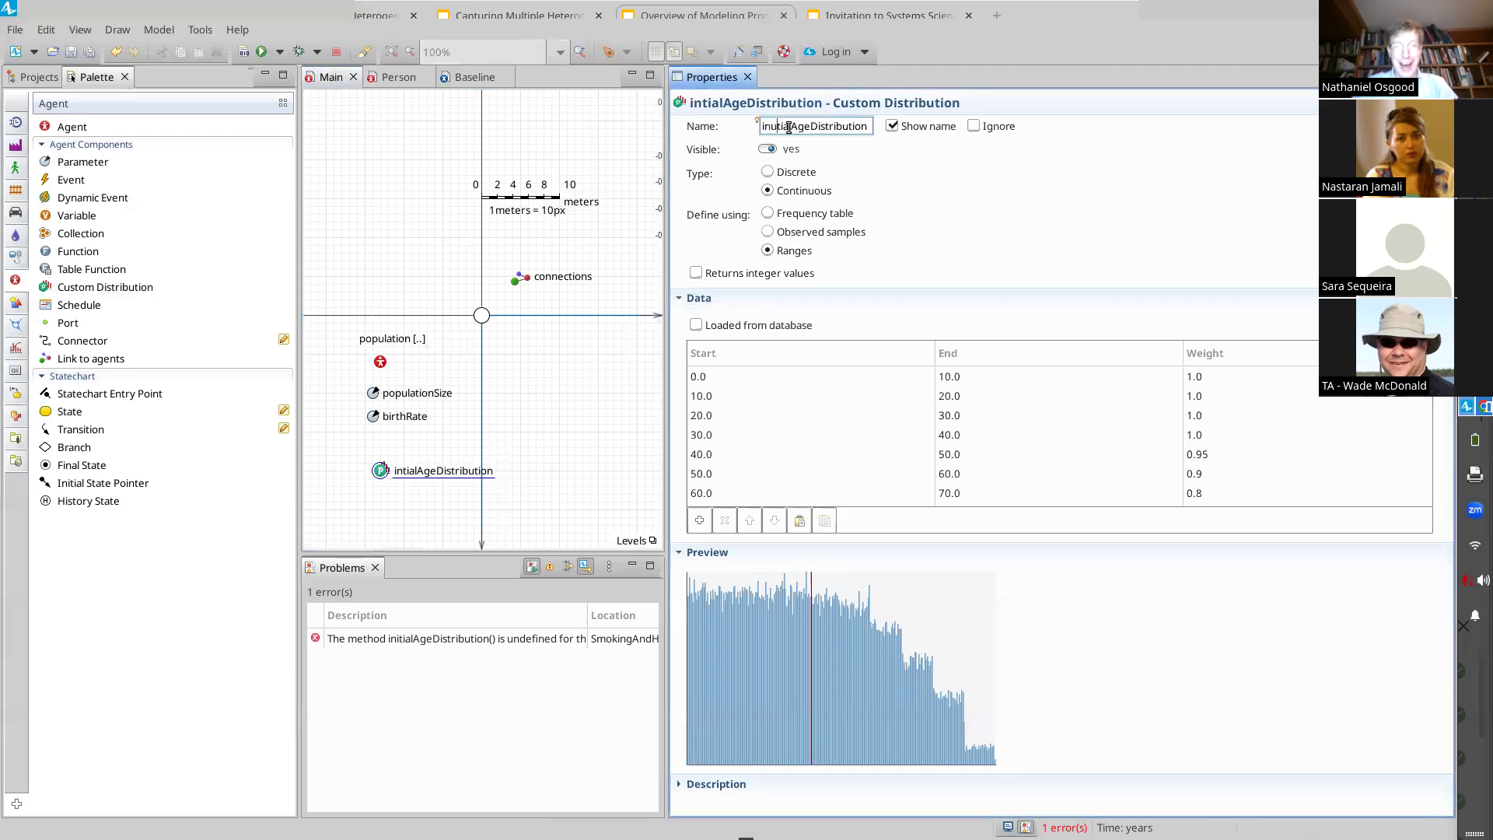
type("i")
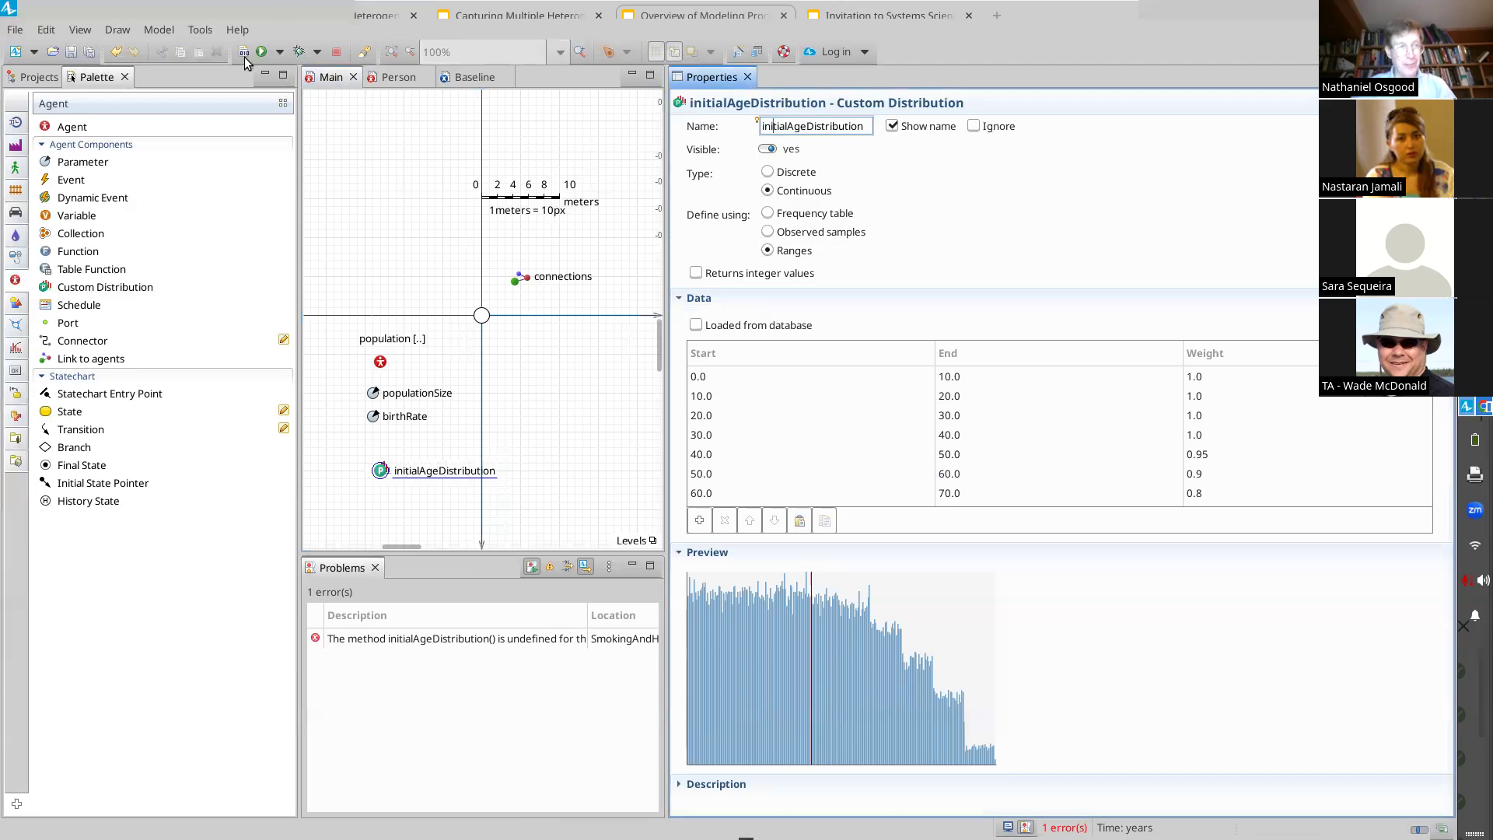
left_click(242, 53)
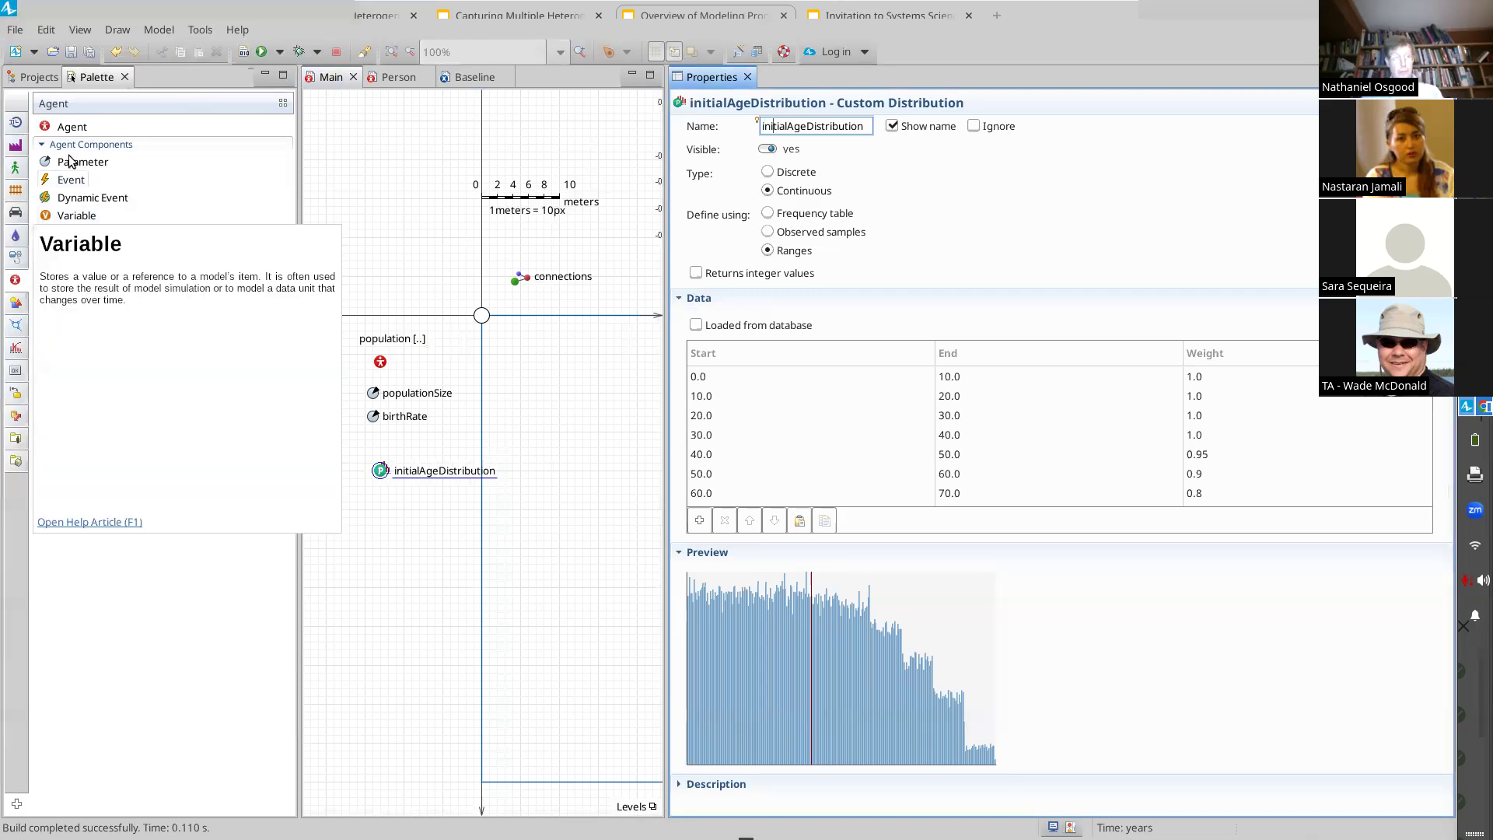
Step: Negate the population's birthTime expression in Main to make it -initialAgeDistribution()
left_click(37, 76)
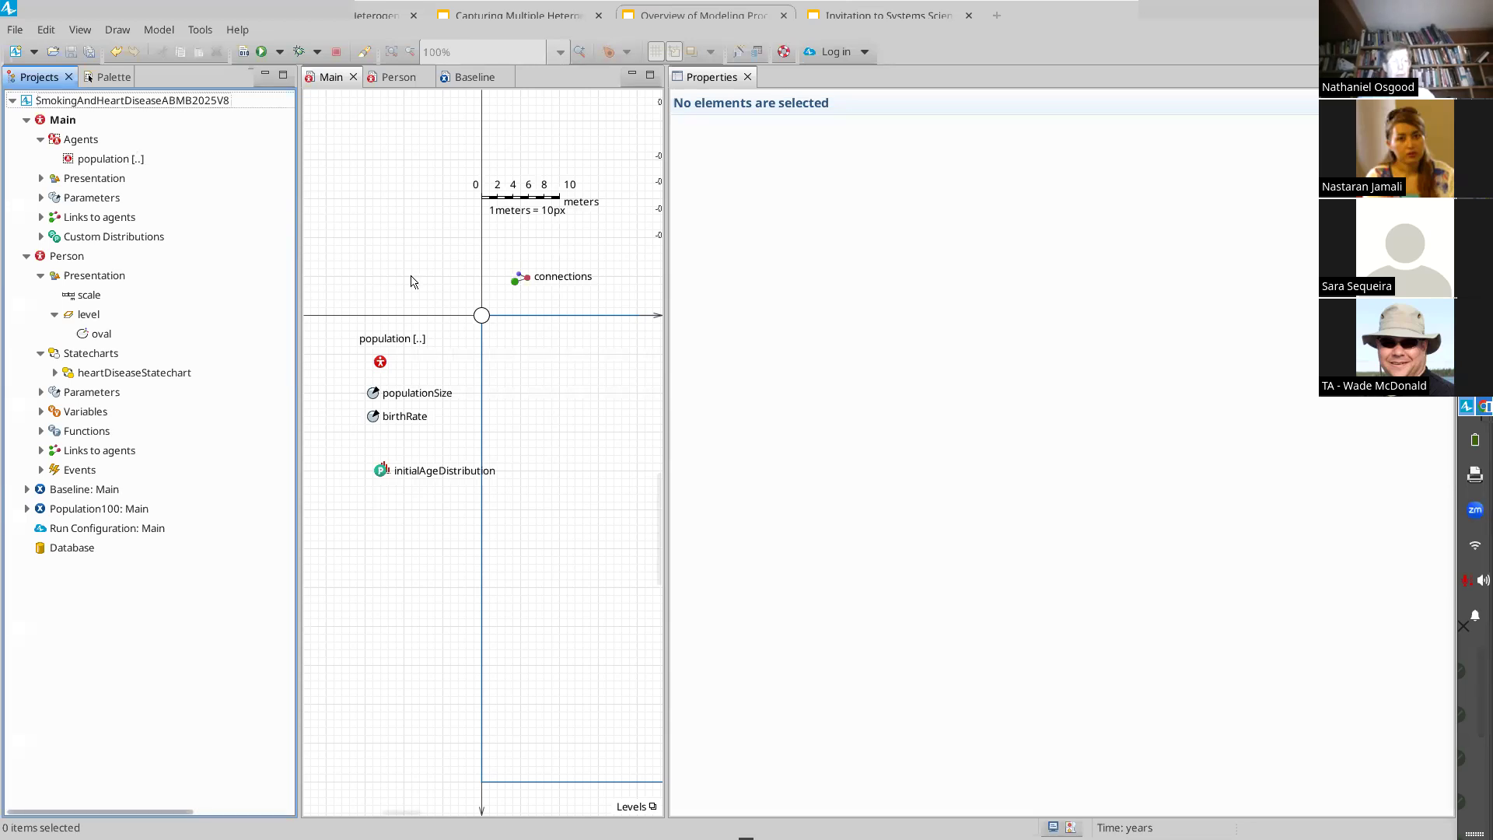
left_click(406, 358)
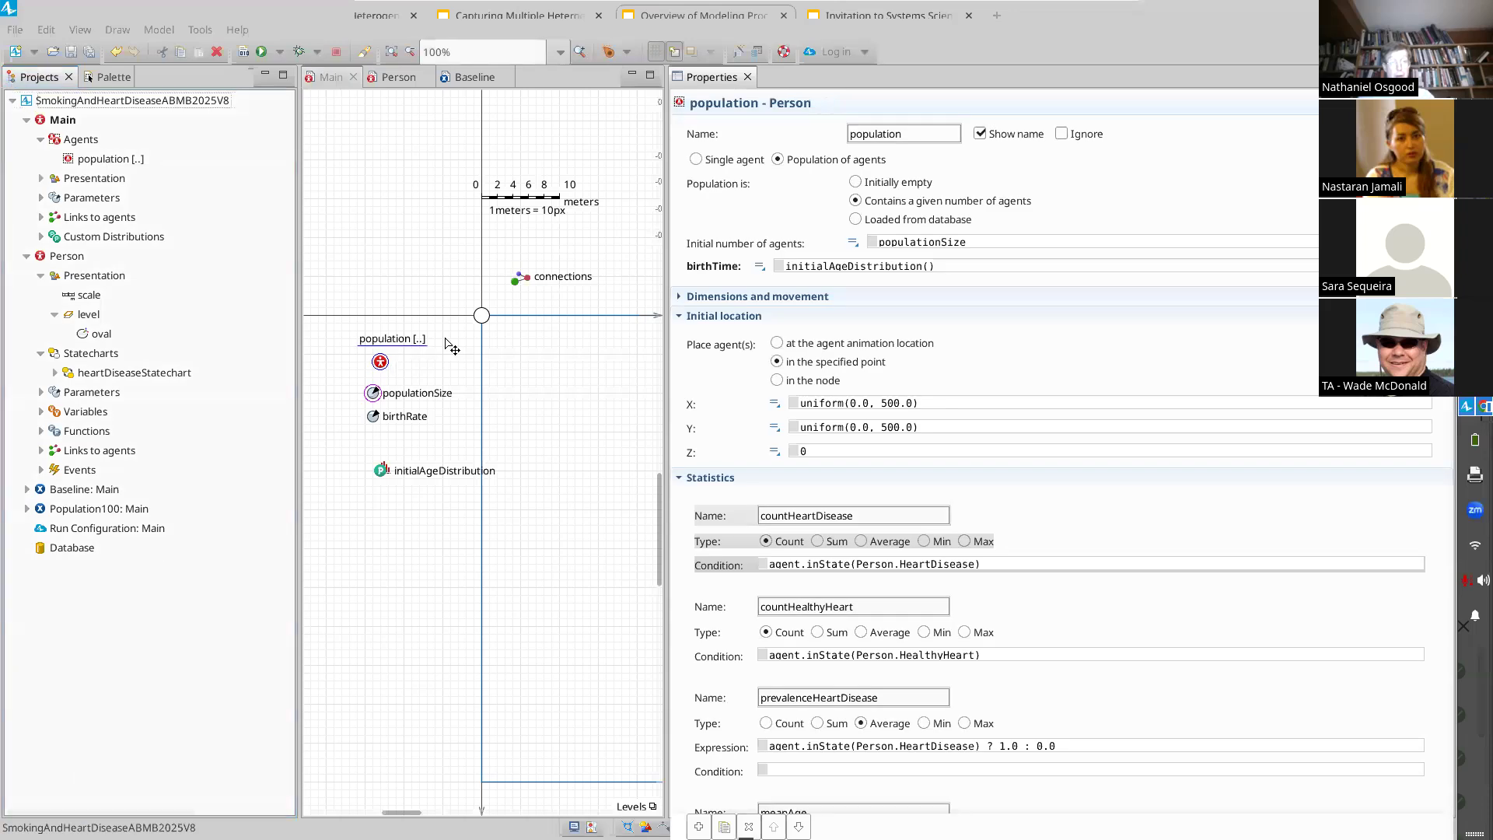
left_click(807, 268)
type("-")
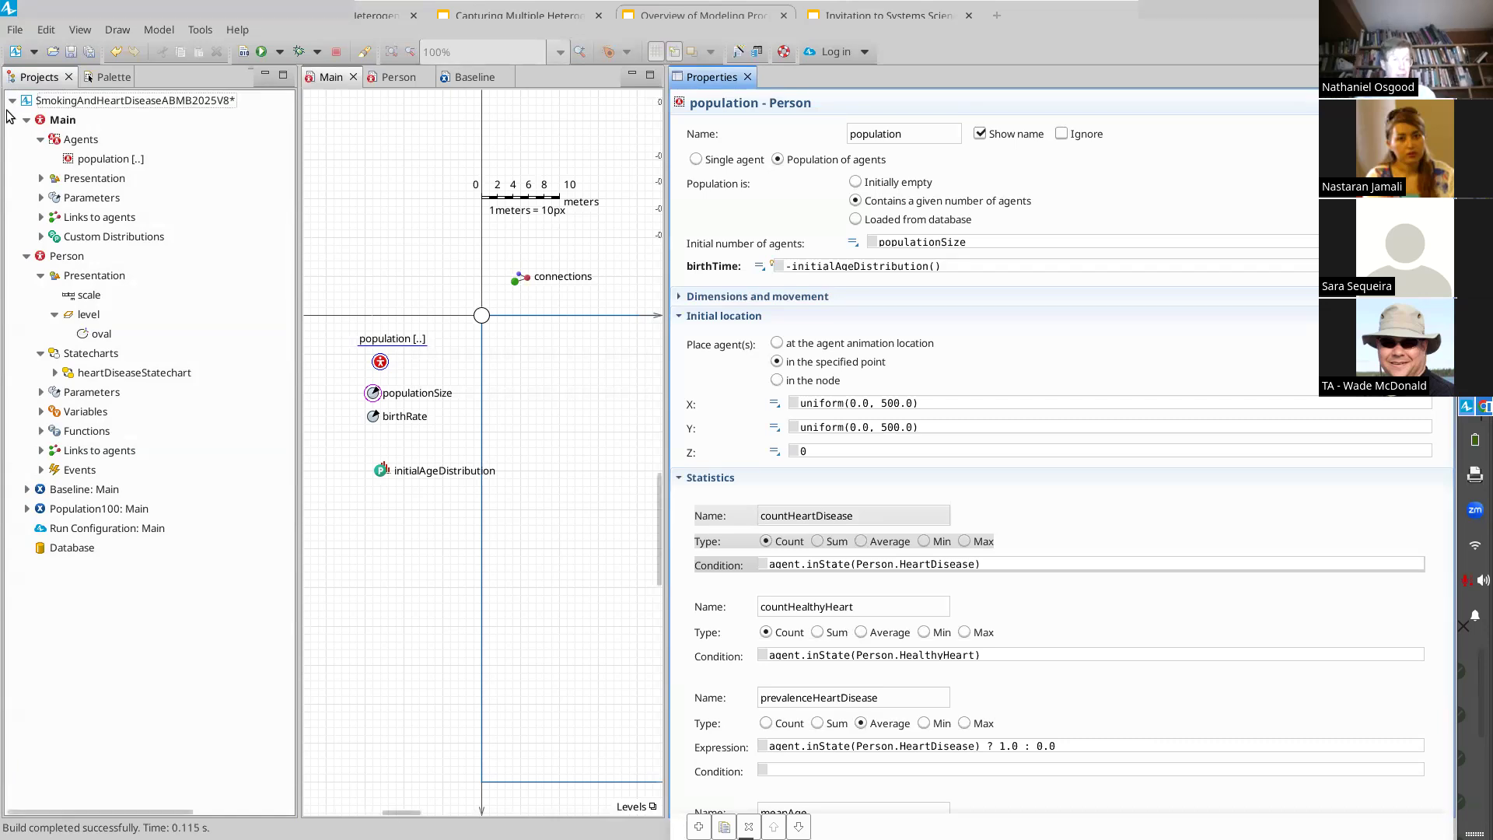
Step: Close the SmokingAndHeartDiseaseABMB2025V8 model and switch to the Models Built in Class folder in Google Drive
right_click(116, 103)
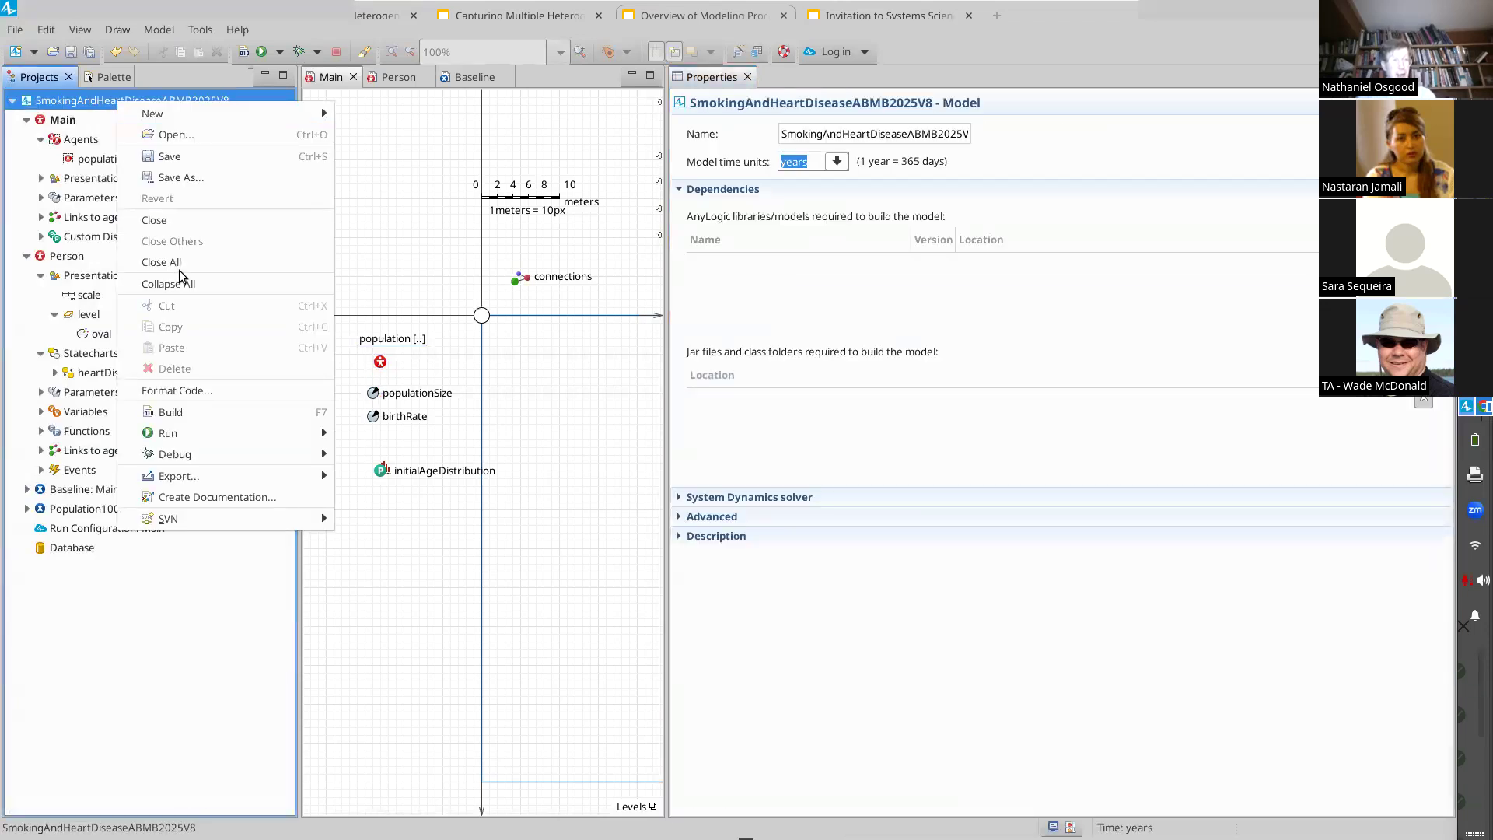
left_click(177, 219)
key("alt+Tab")
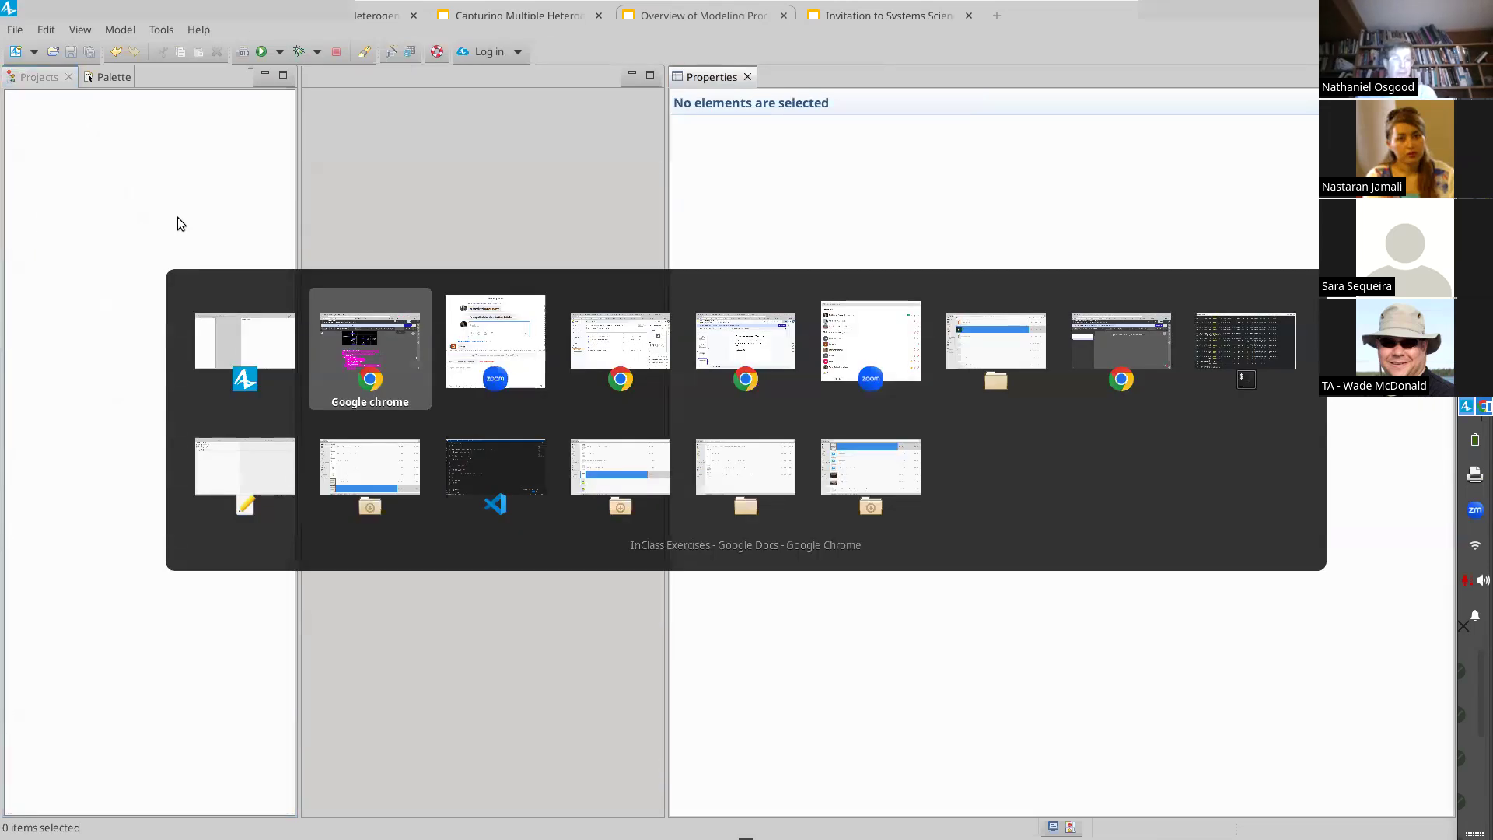
key("alt+Tab")
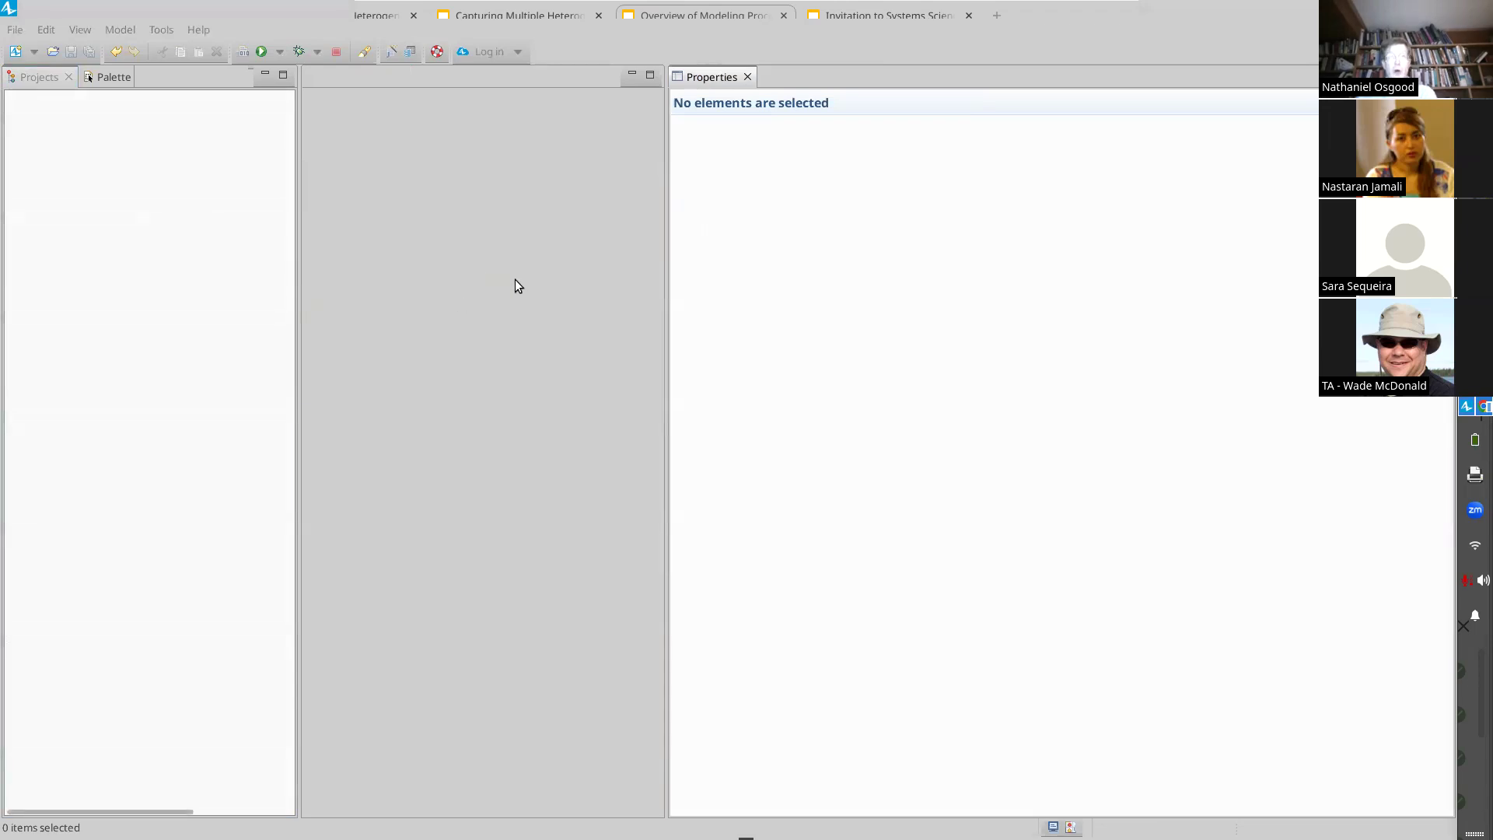
key("alt+Tab")
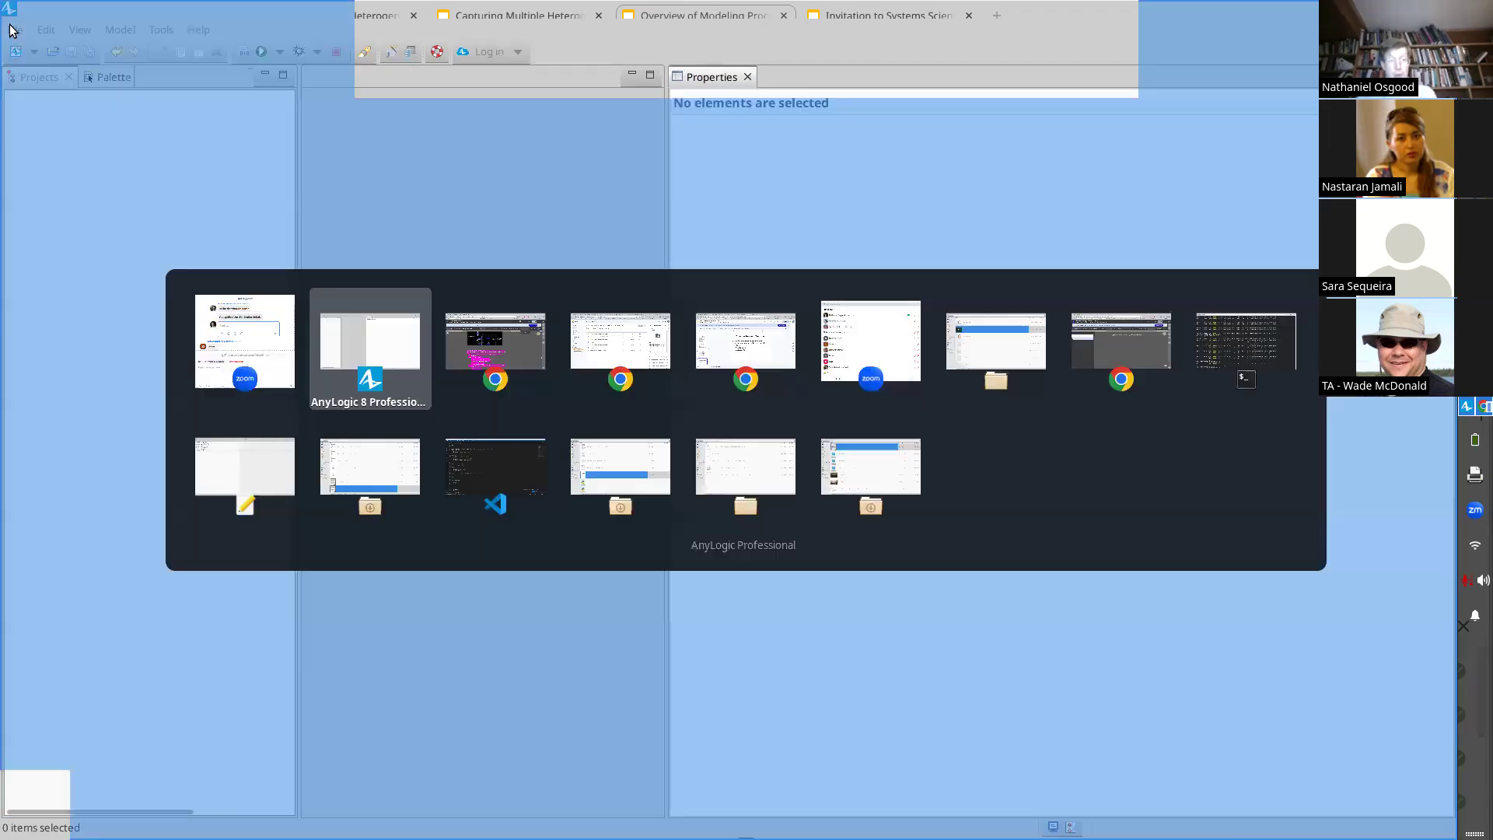
key("alt+Tab")
key("alt+Tab")
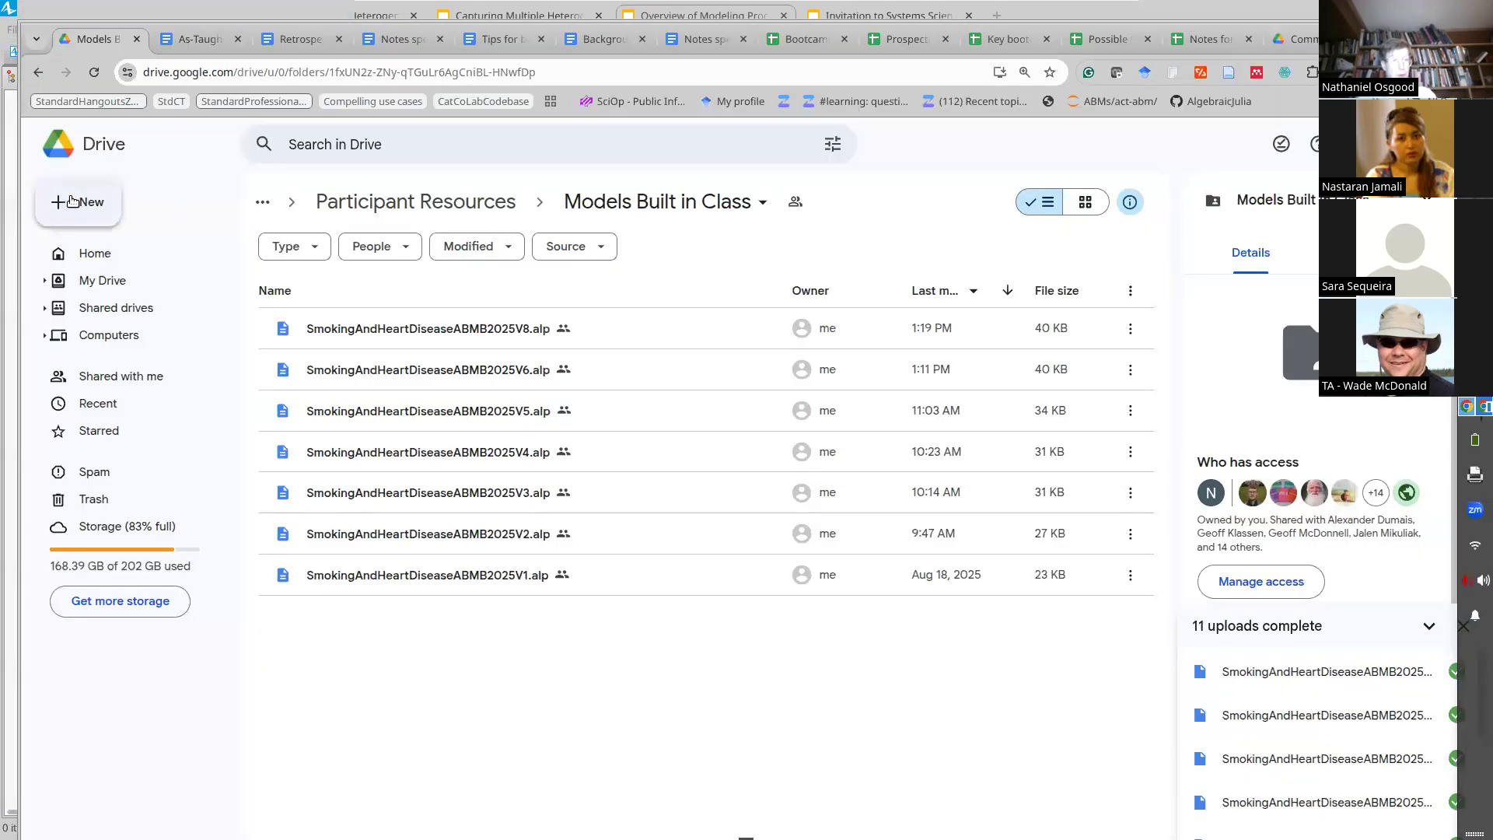
key("alt+Tab")
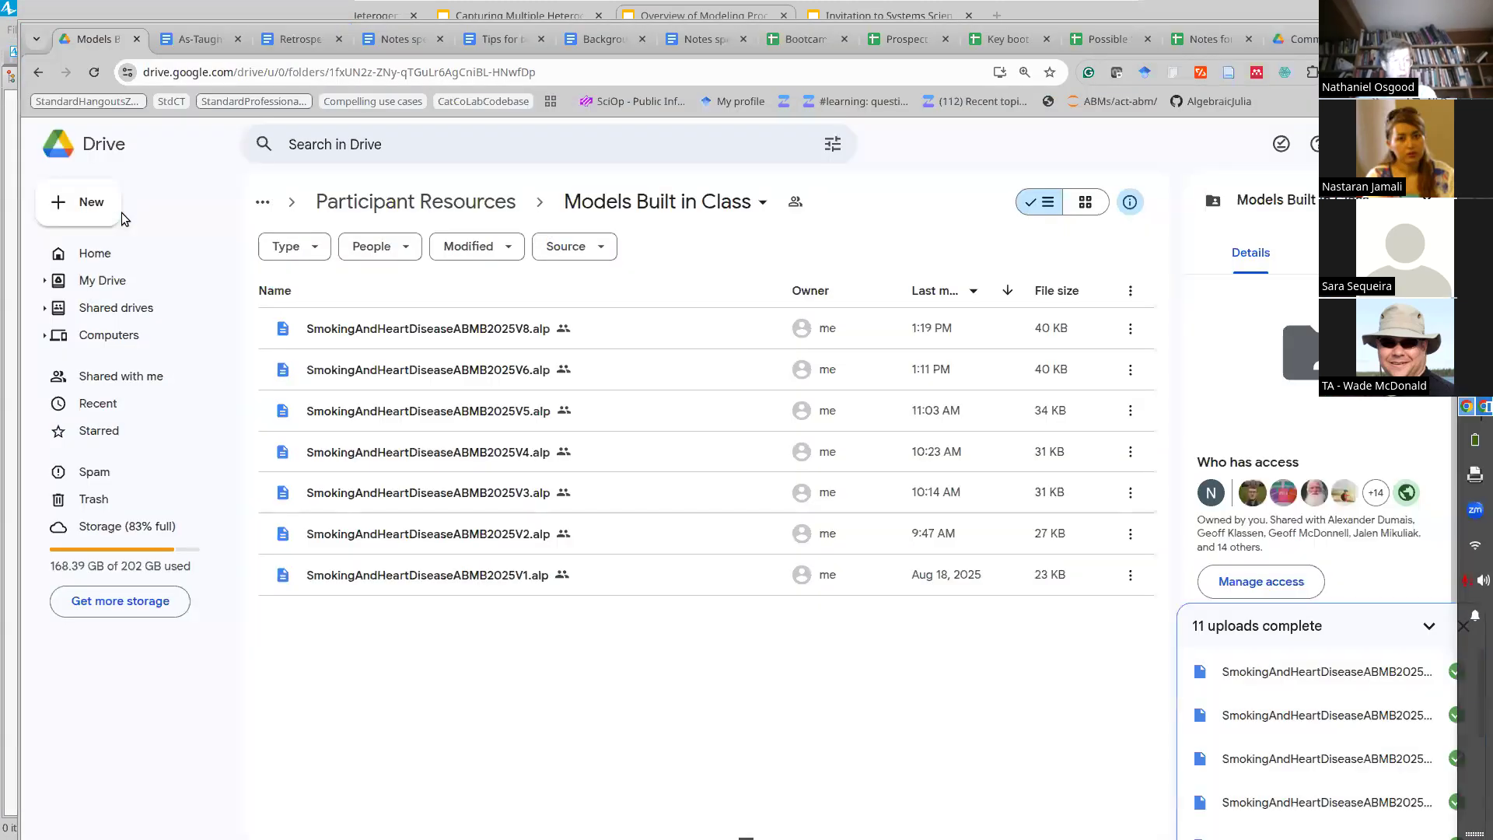
Step: Return to AnyLogic, reopen the SmokingAndHeartDiseaseABMB2025V8 model and save it as SmokingAndHeartDiseaseABMB2025V9
key("alt+Tab")
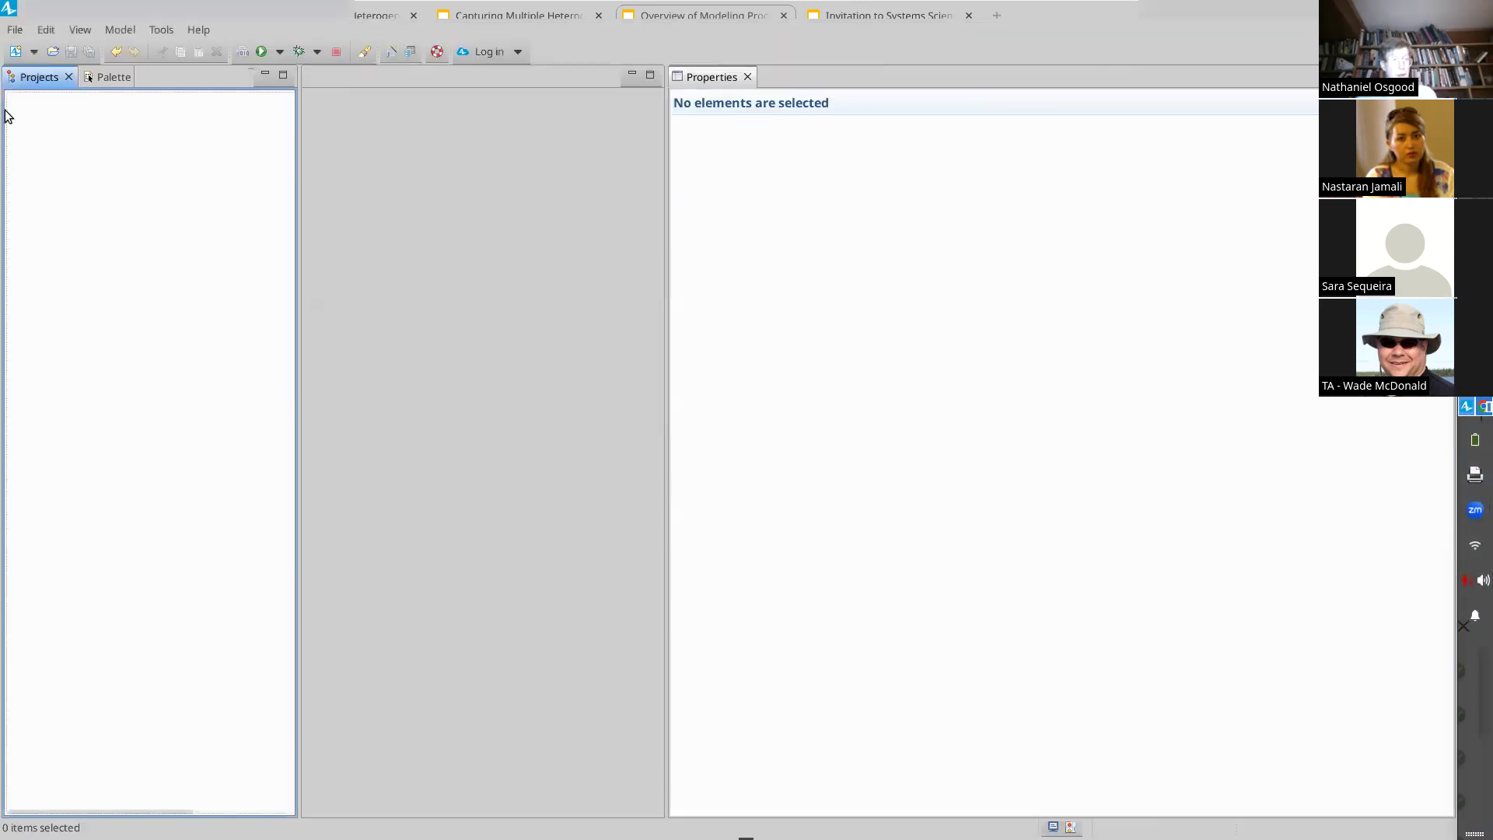
left_click(18, 34)
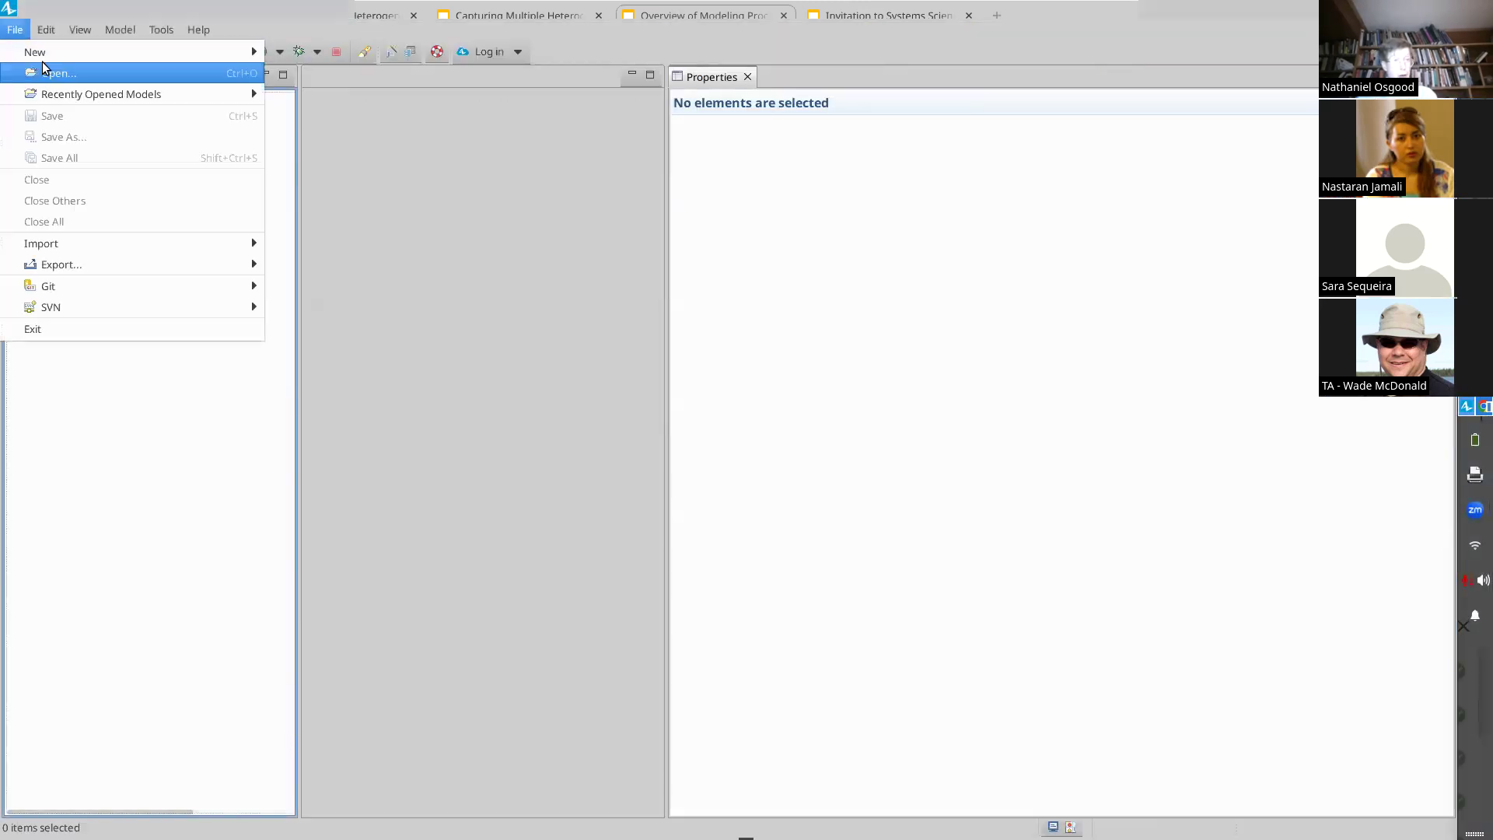
mouse_move(51, 94)
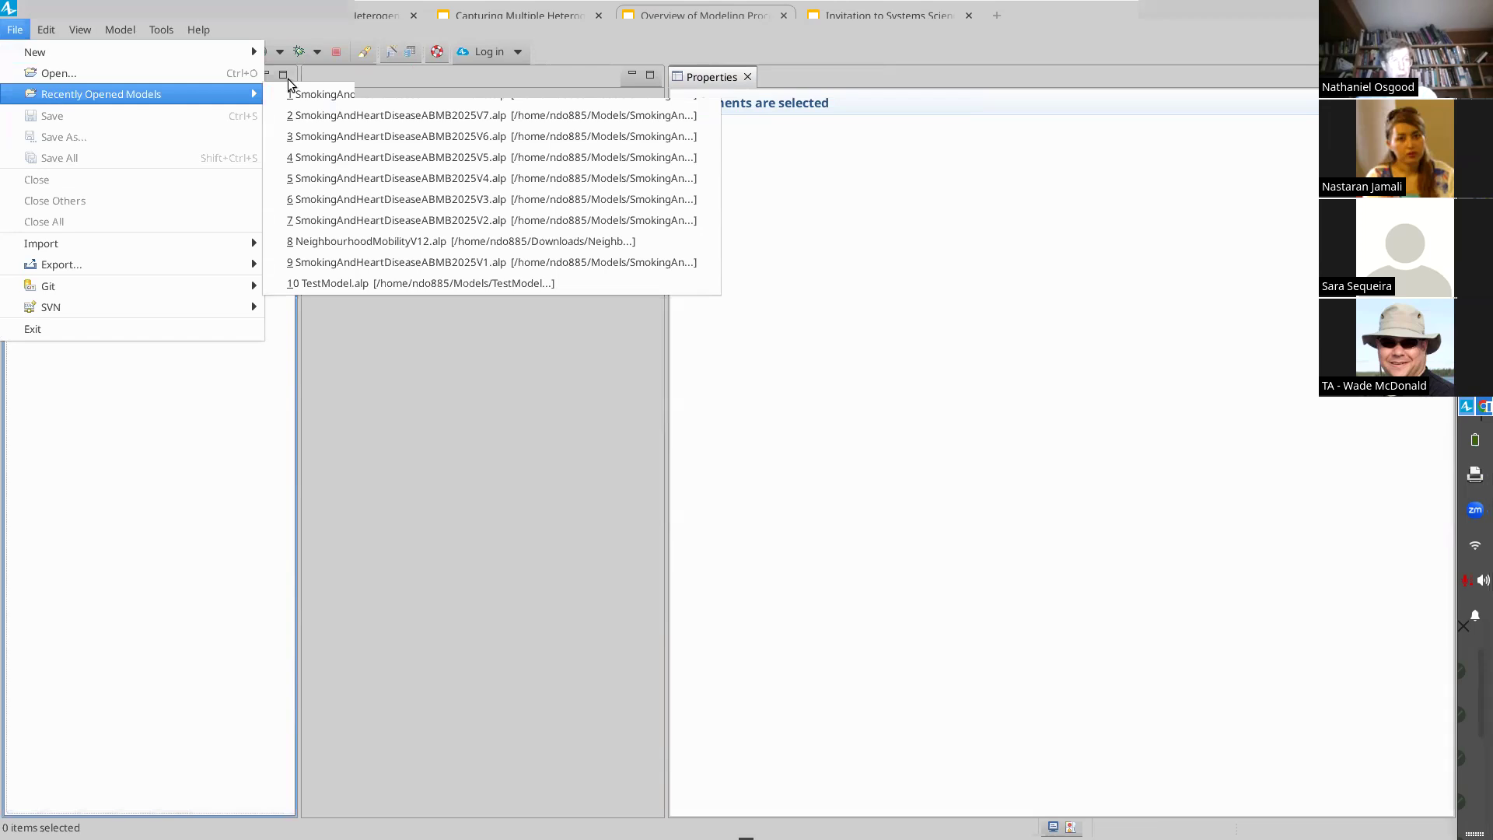
left_click(364, 94)
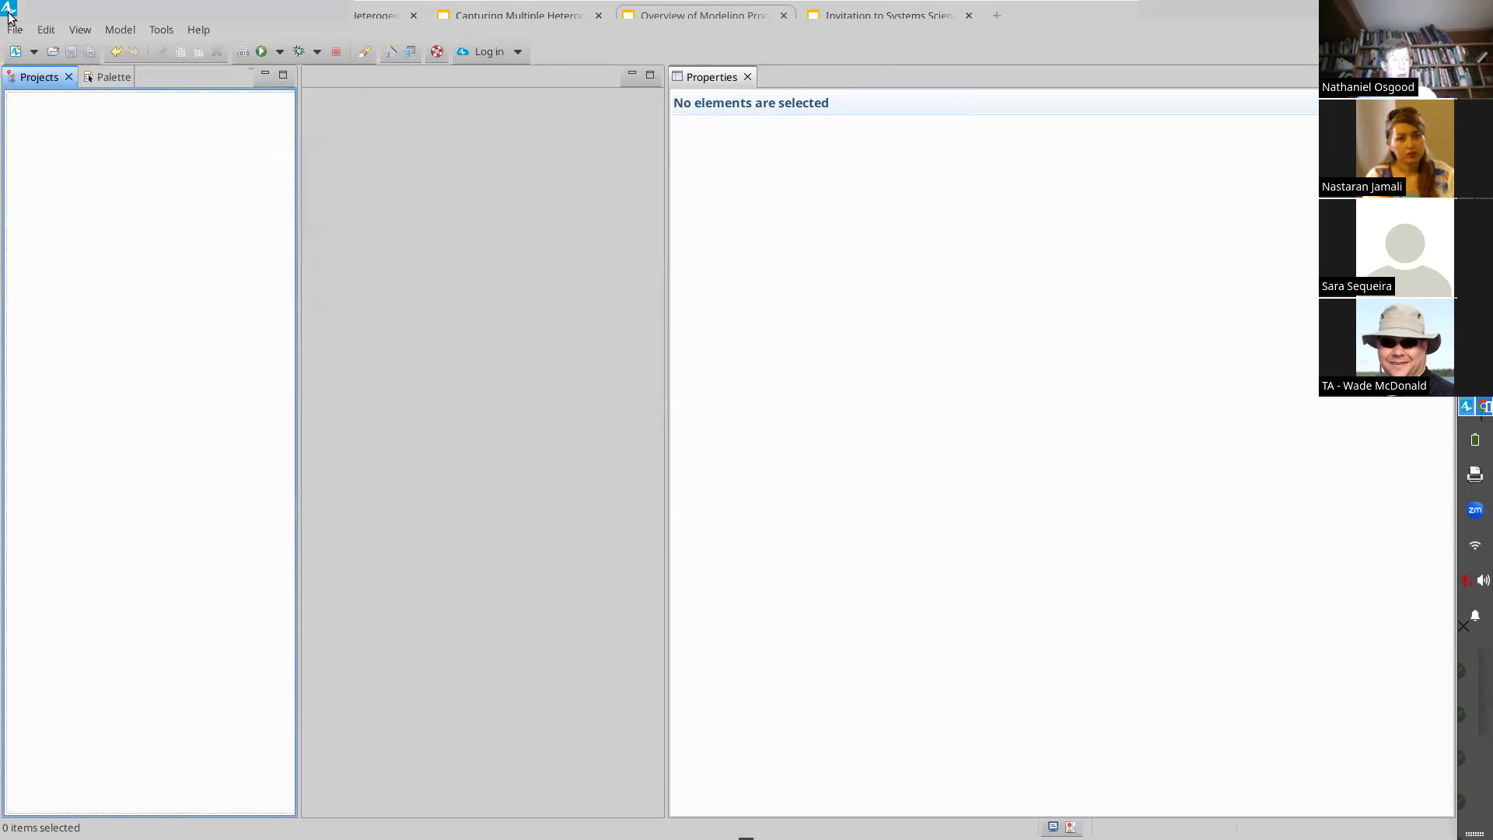
left_click(15, 30)
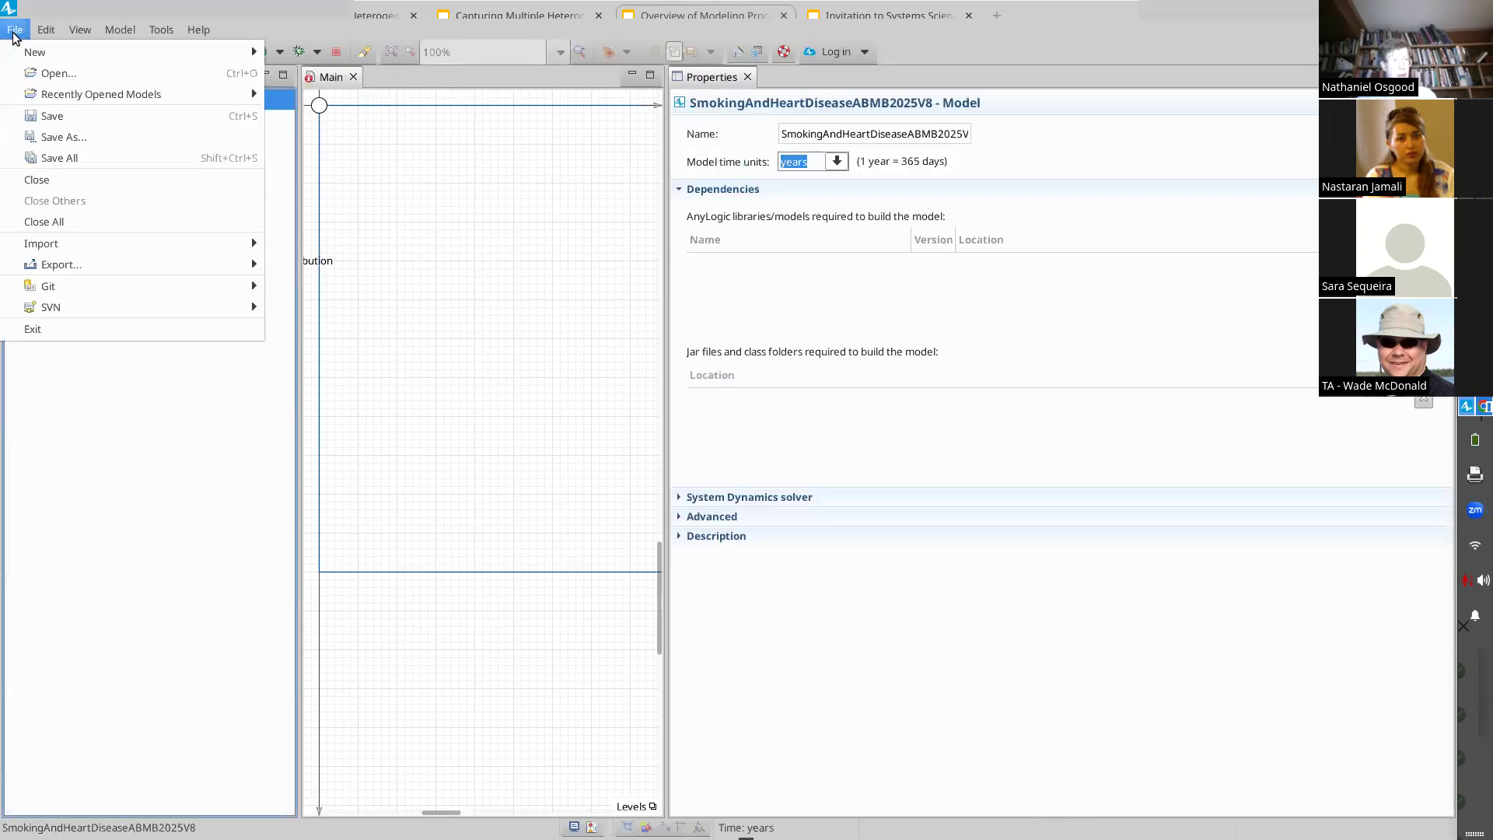
left_click(62, 140)
key("End")
key("BackSpace")
type("9")
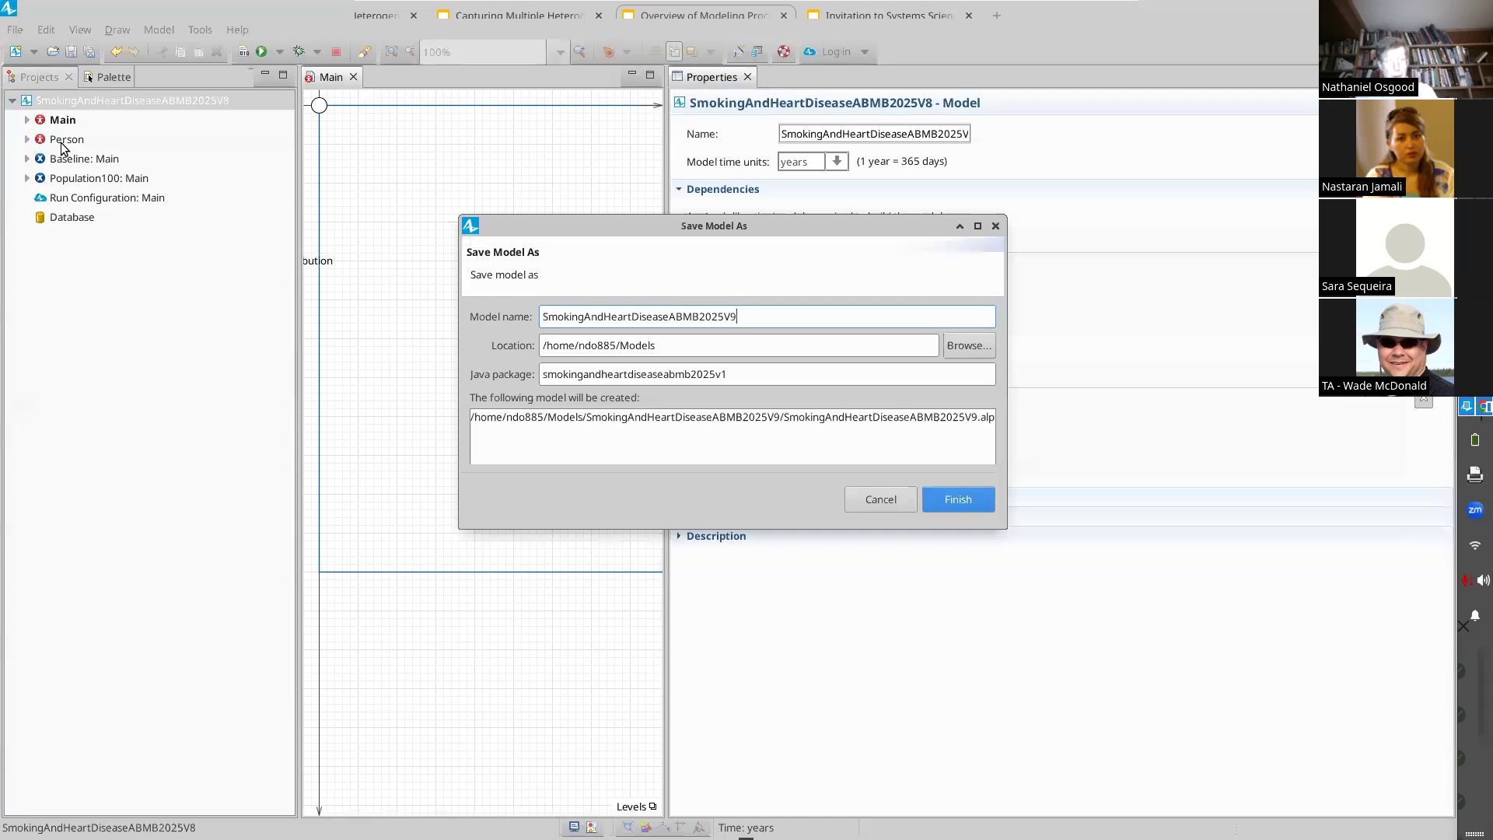
key("Return")
Step: Save another copy of the model under the name SmokingAndHeartDiseaseABMB2025V10
left_click(14, 29)
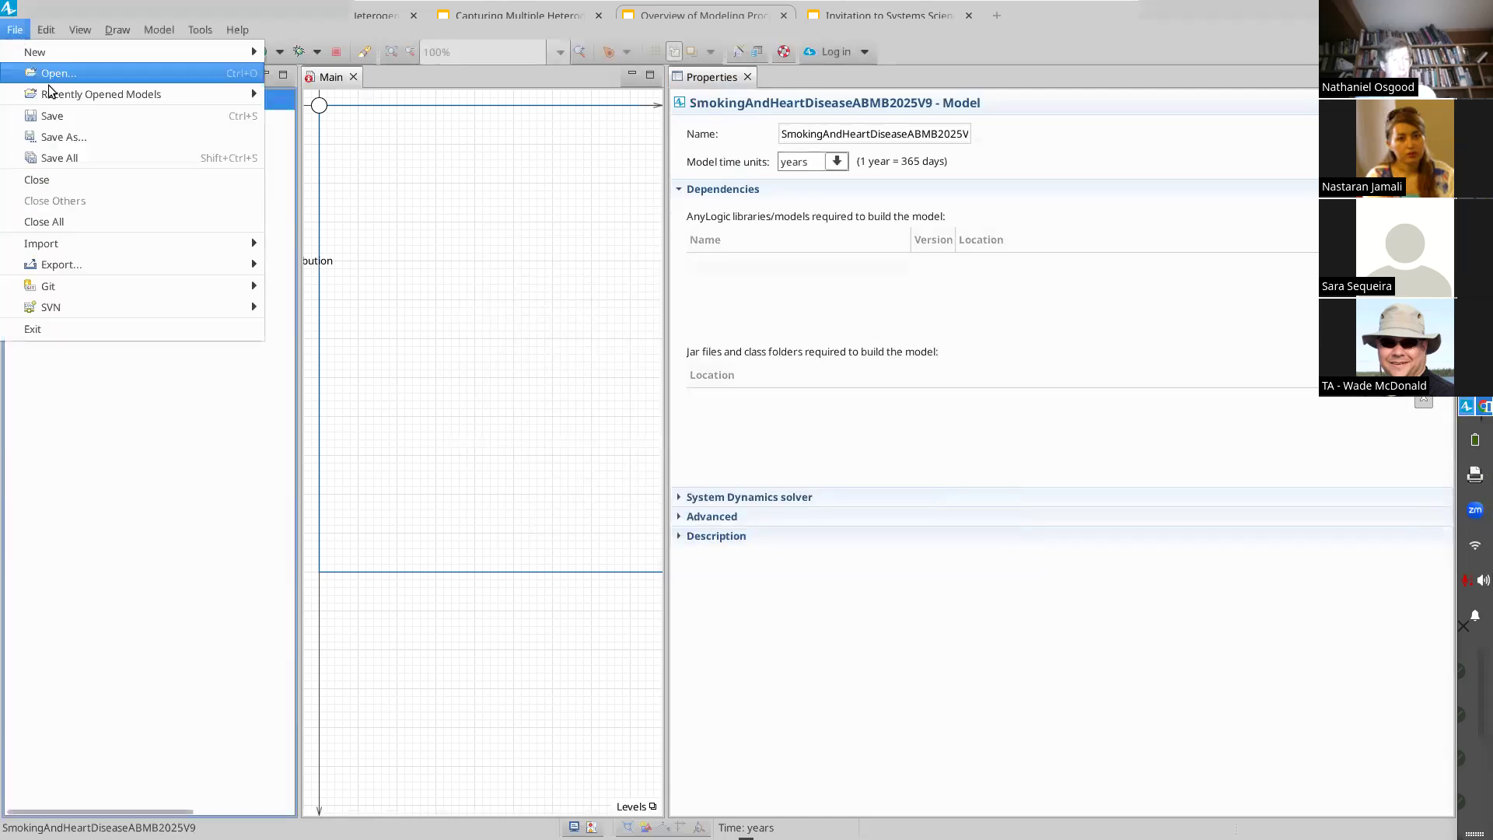
left_click(63, 137)
key("End")
key("BackSpace")
type("10")
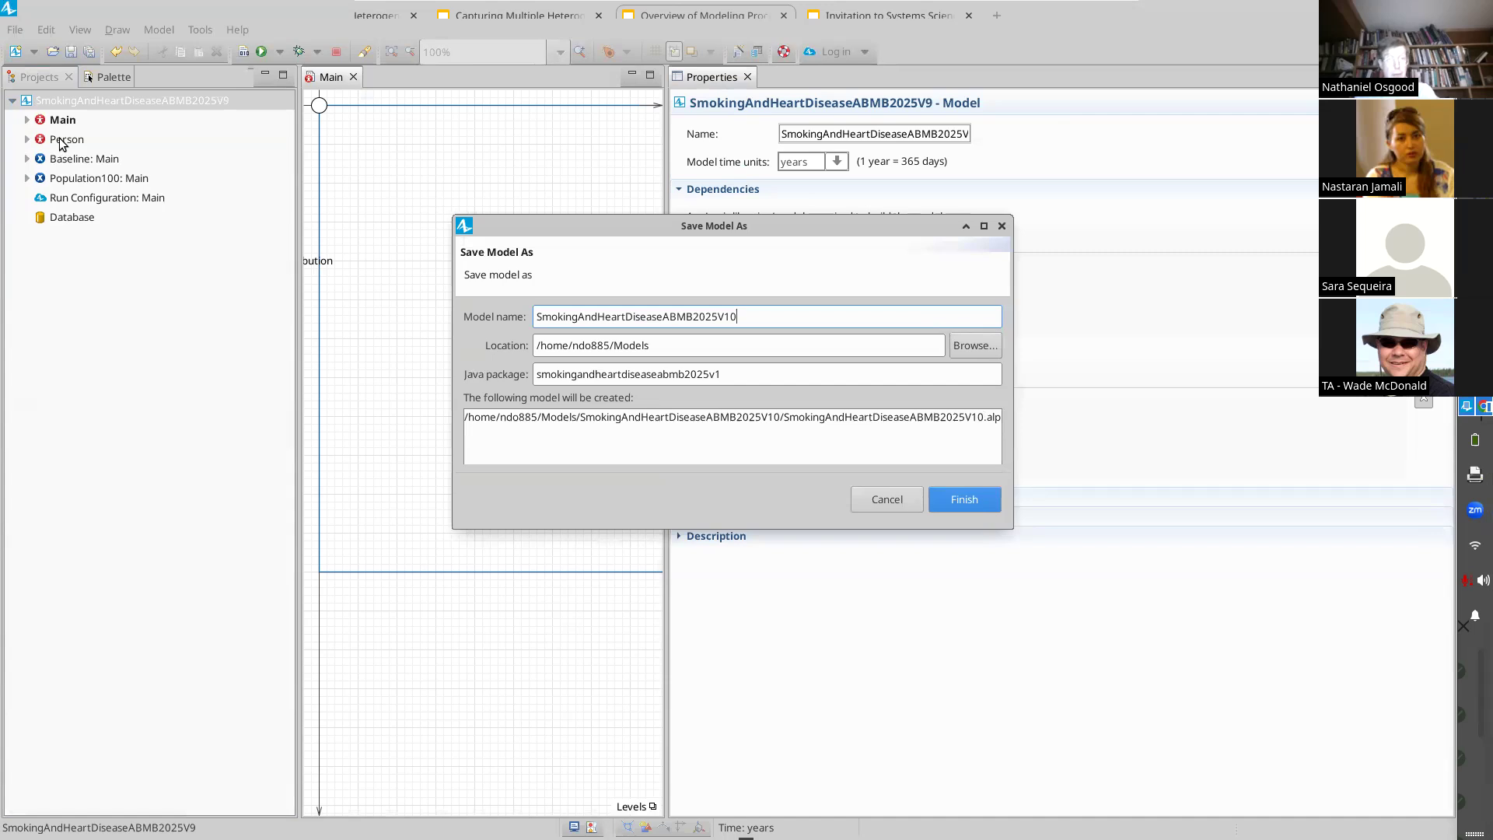
key("Return")
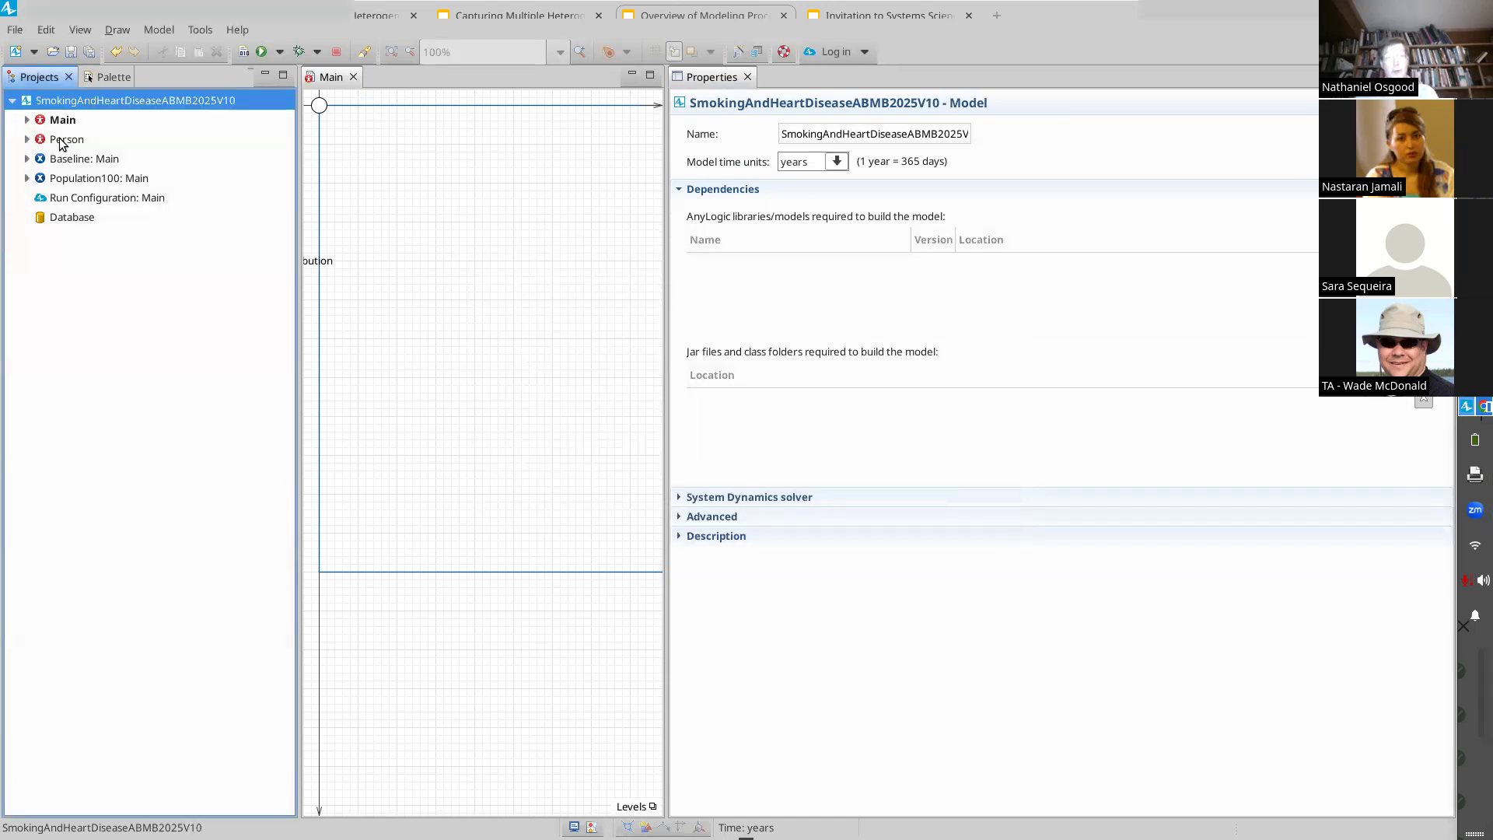
Step: Switch to Google Drive and upload SmokingAndHeartDiseaseABMB2025V9.alp from its own folder in Models to the Models Built in Class folder
key("alt+Tab")
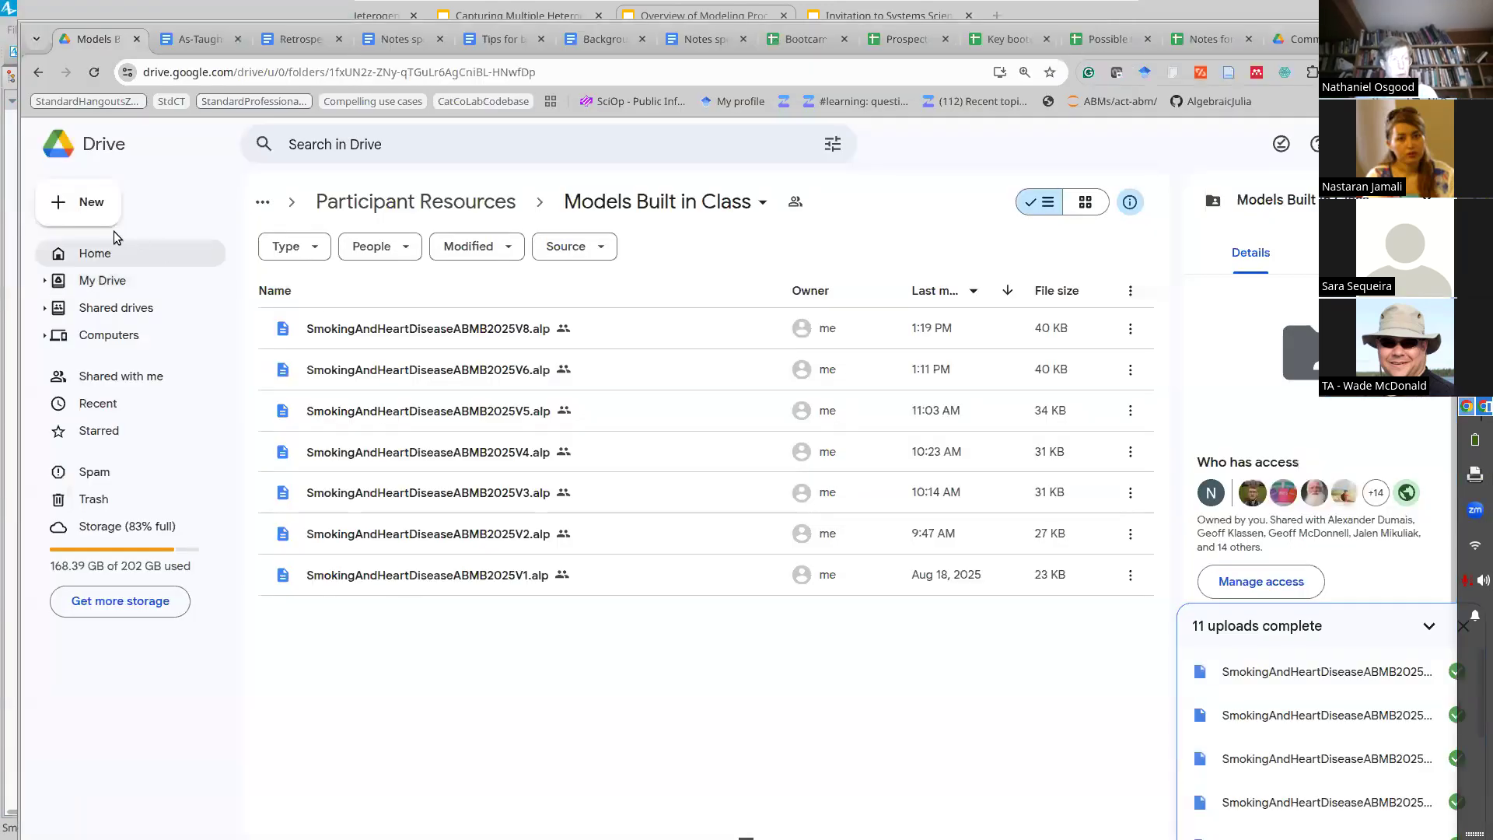
left_click(90, 202)
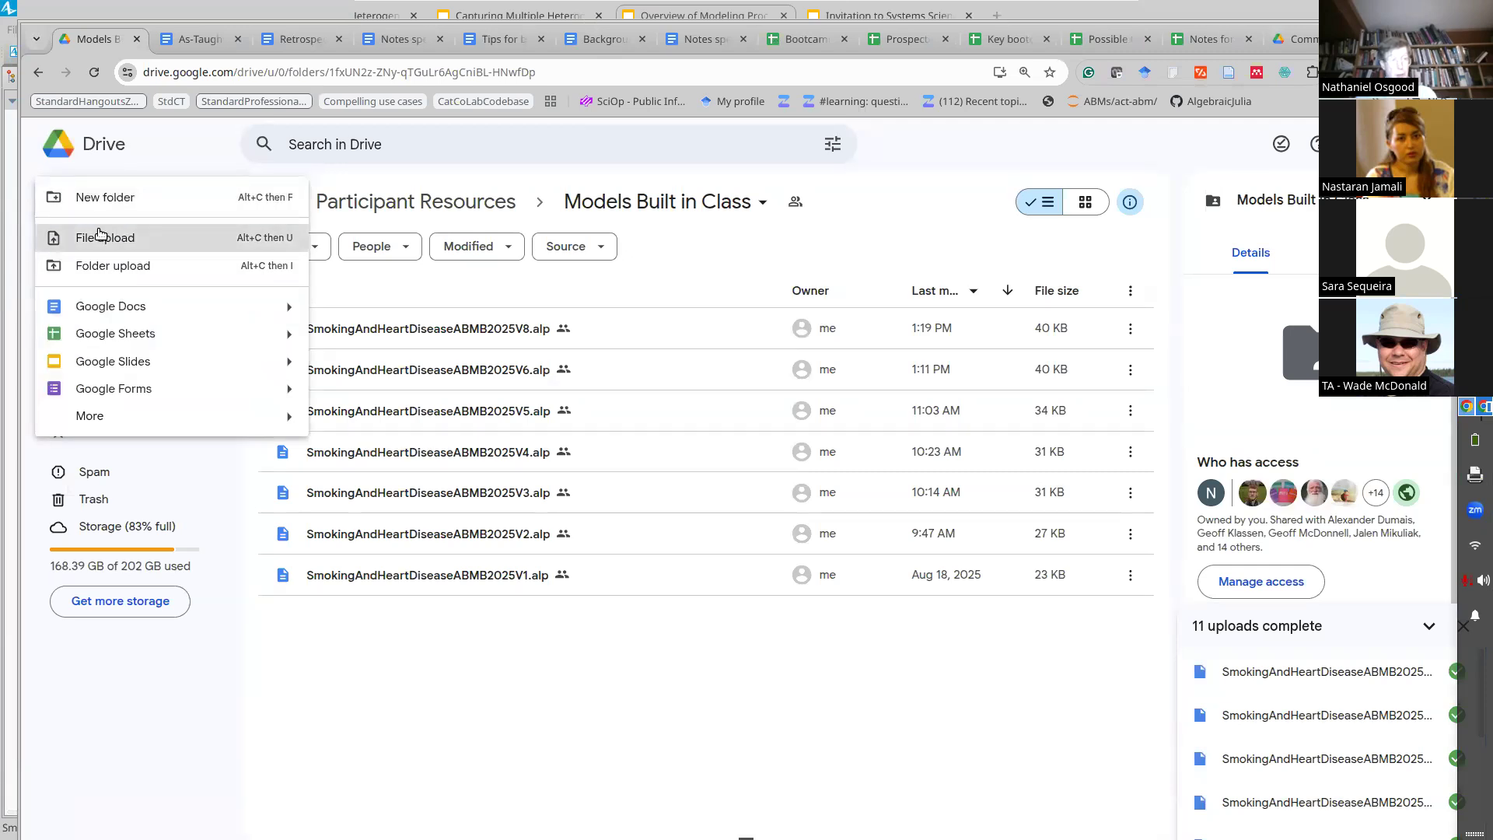
left_click(105, 237)
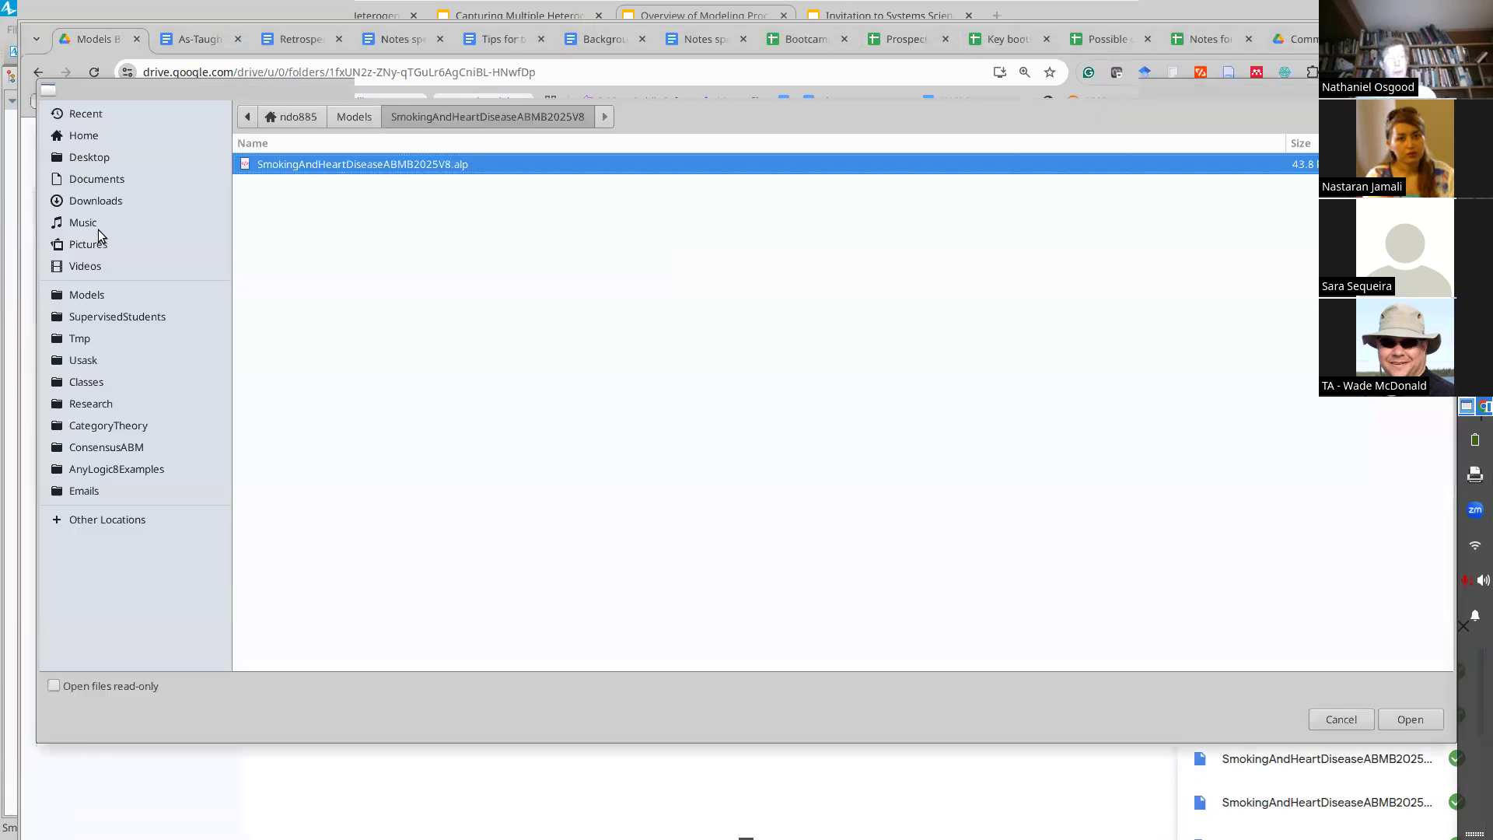
left_click(354, 118)
double_click(372, 167)
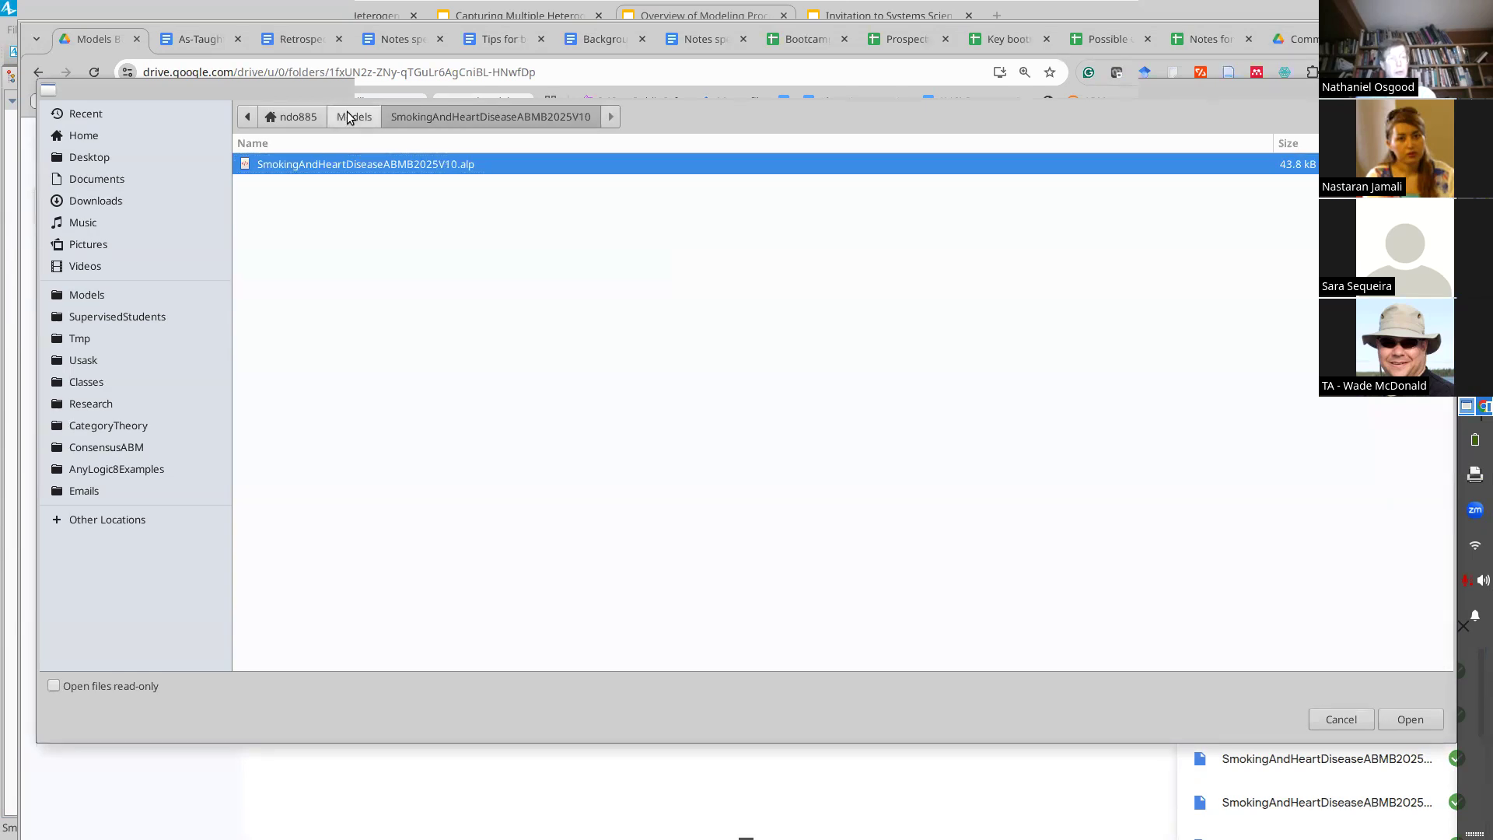
left_click(348, 116)
double_click(350, 185)
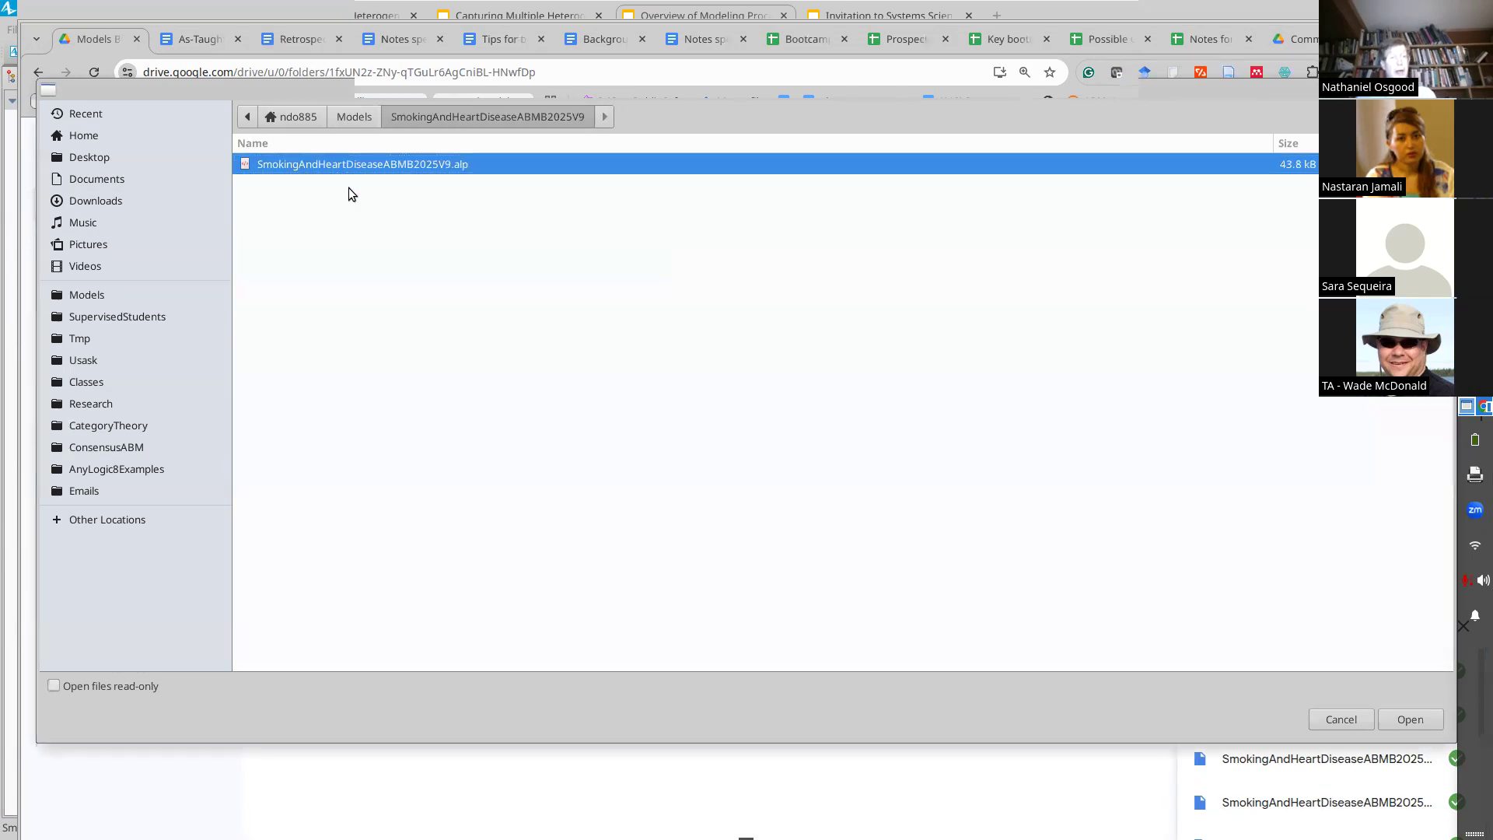
left_click(1399, 719)
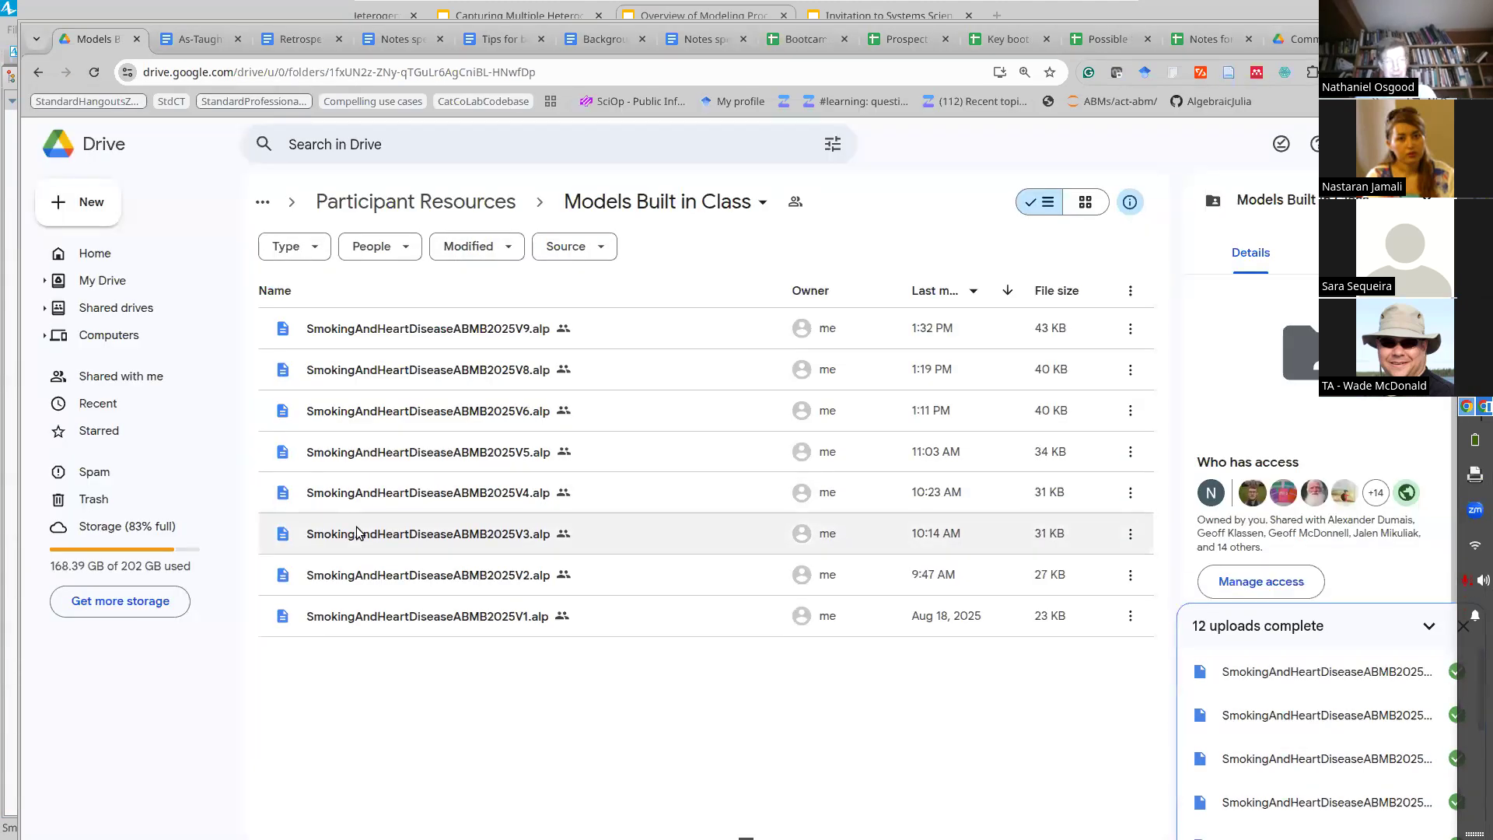
Step: Return to AnyLogic and select the SmokingAndHeartDiseaseABMB2025V10 model in the project tree
key("alt+Tab")
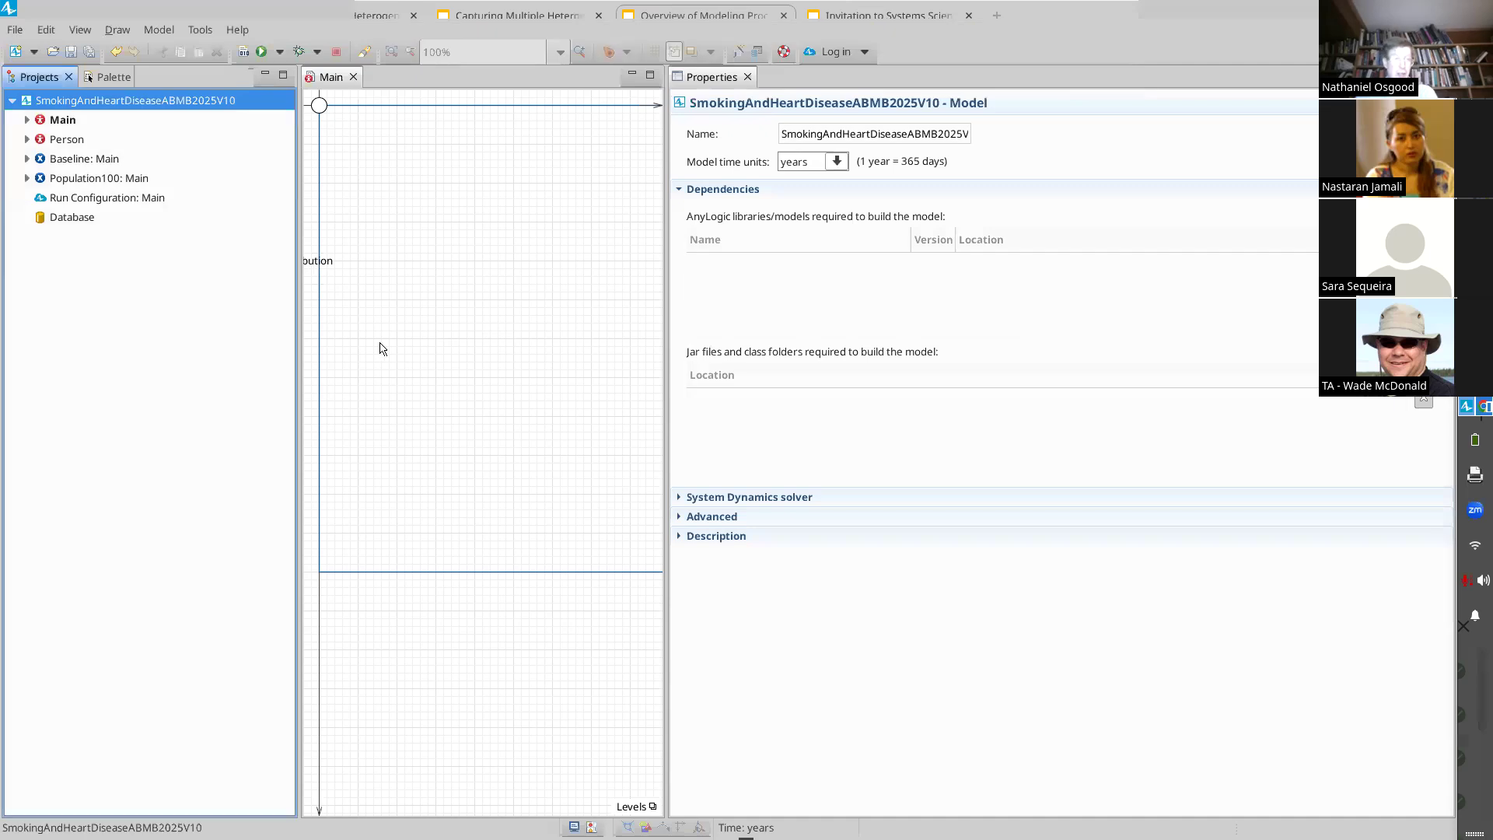
key("ctrl+a")
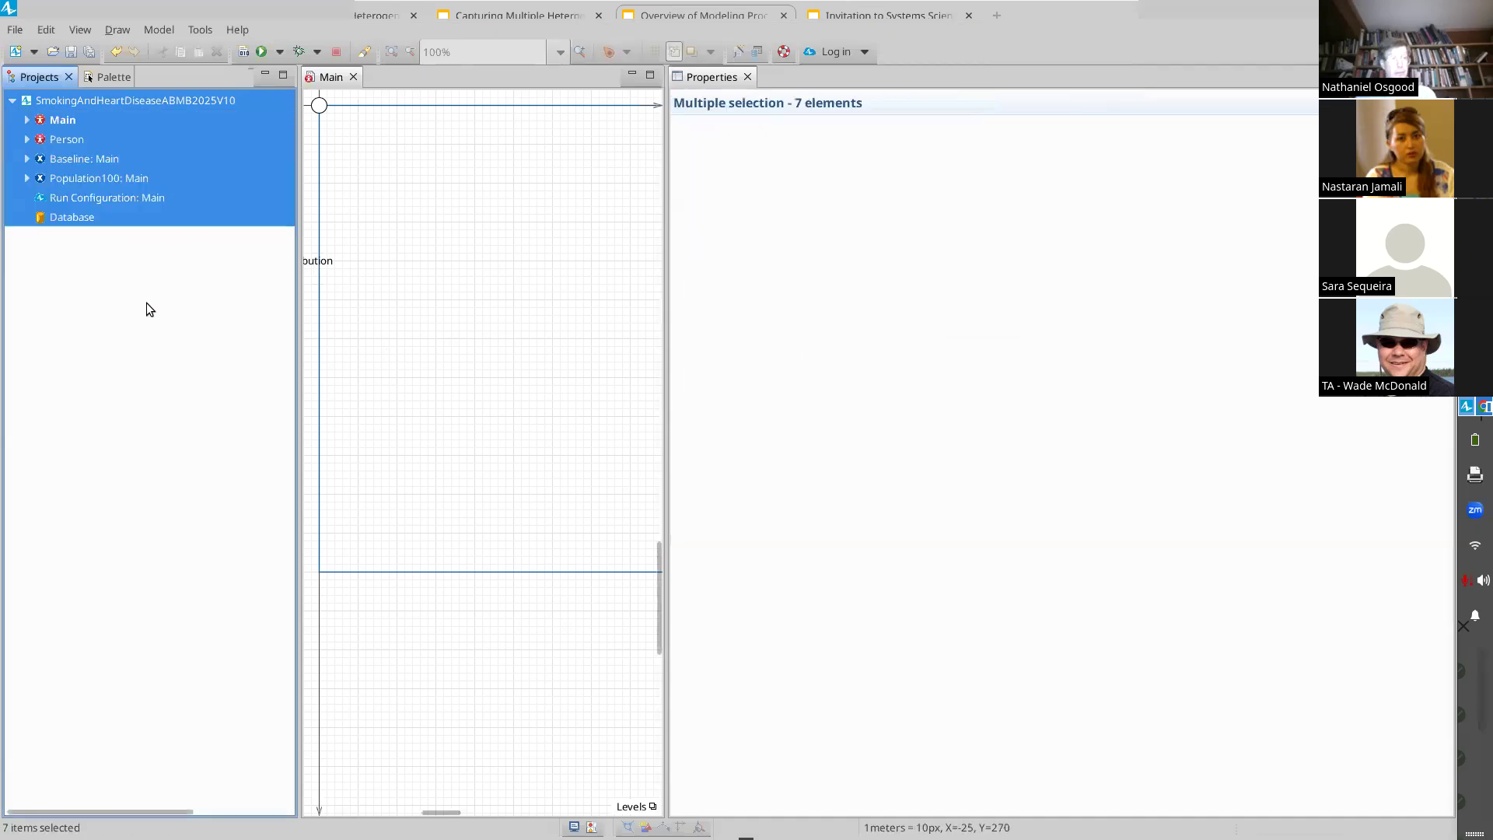
left_click(150, 94)
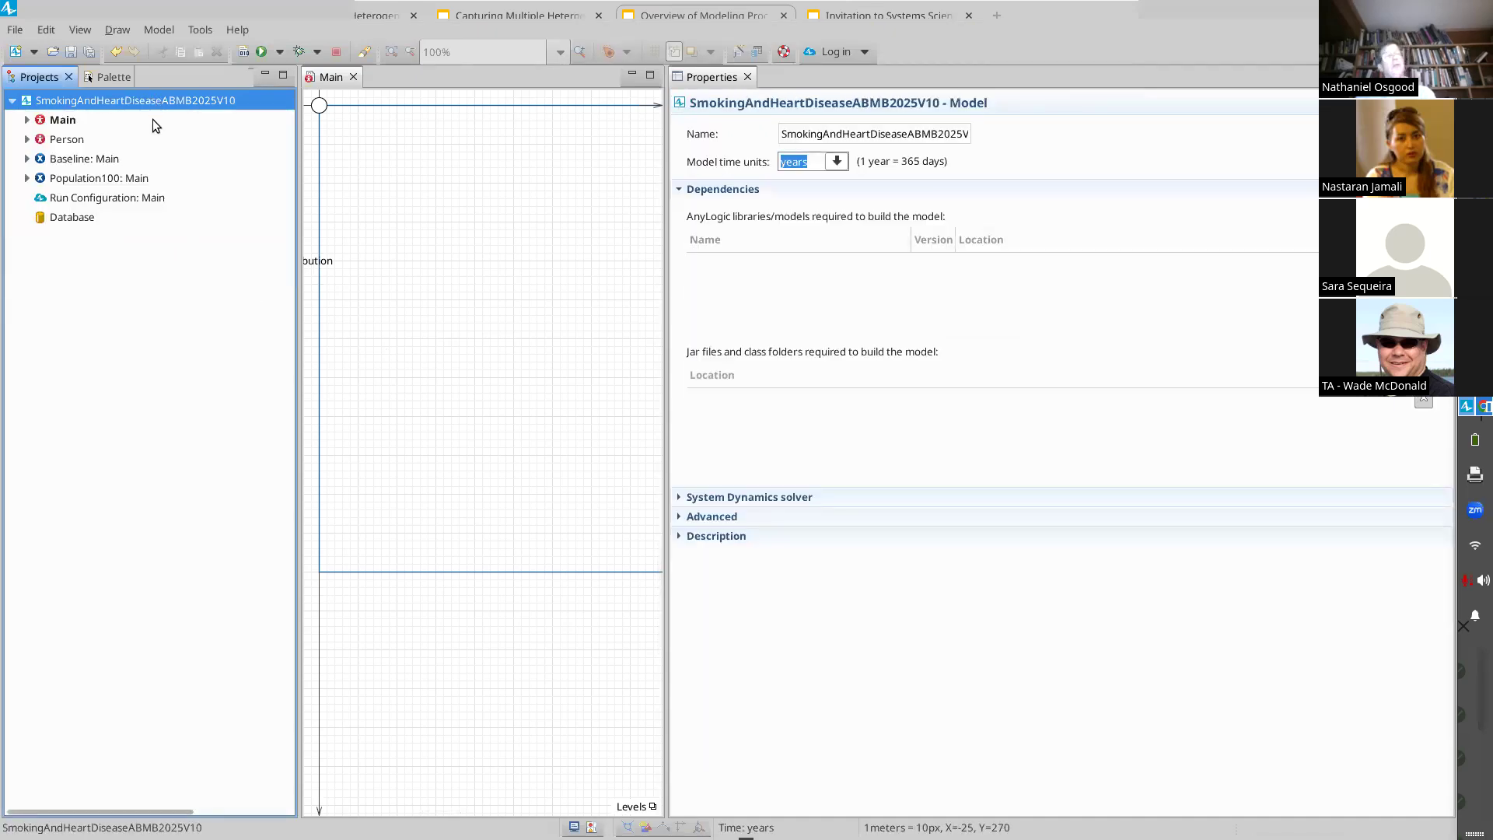